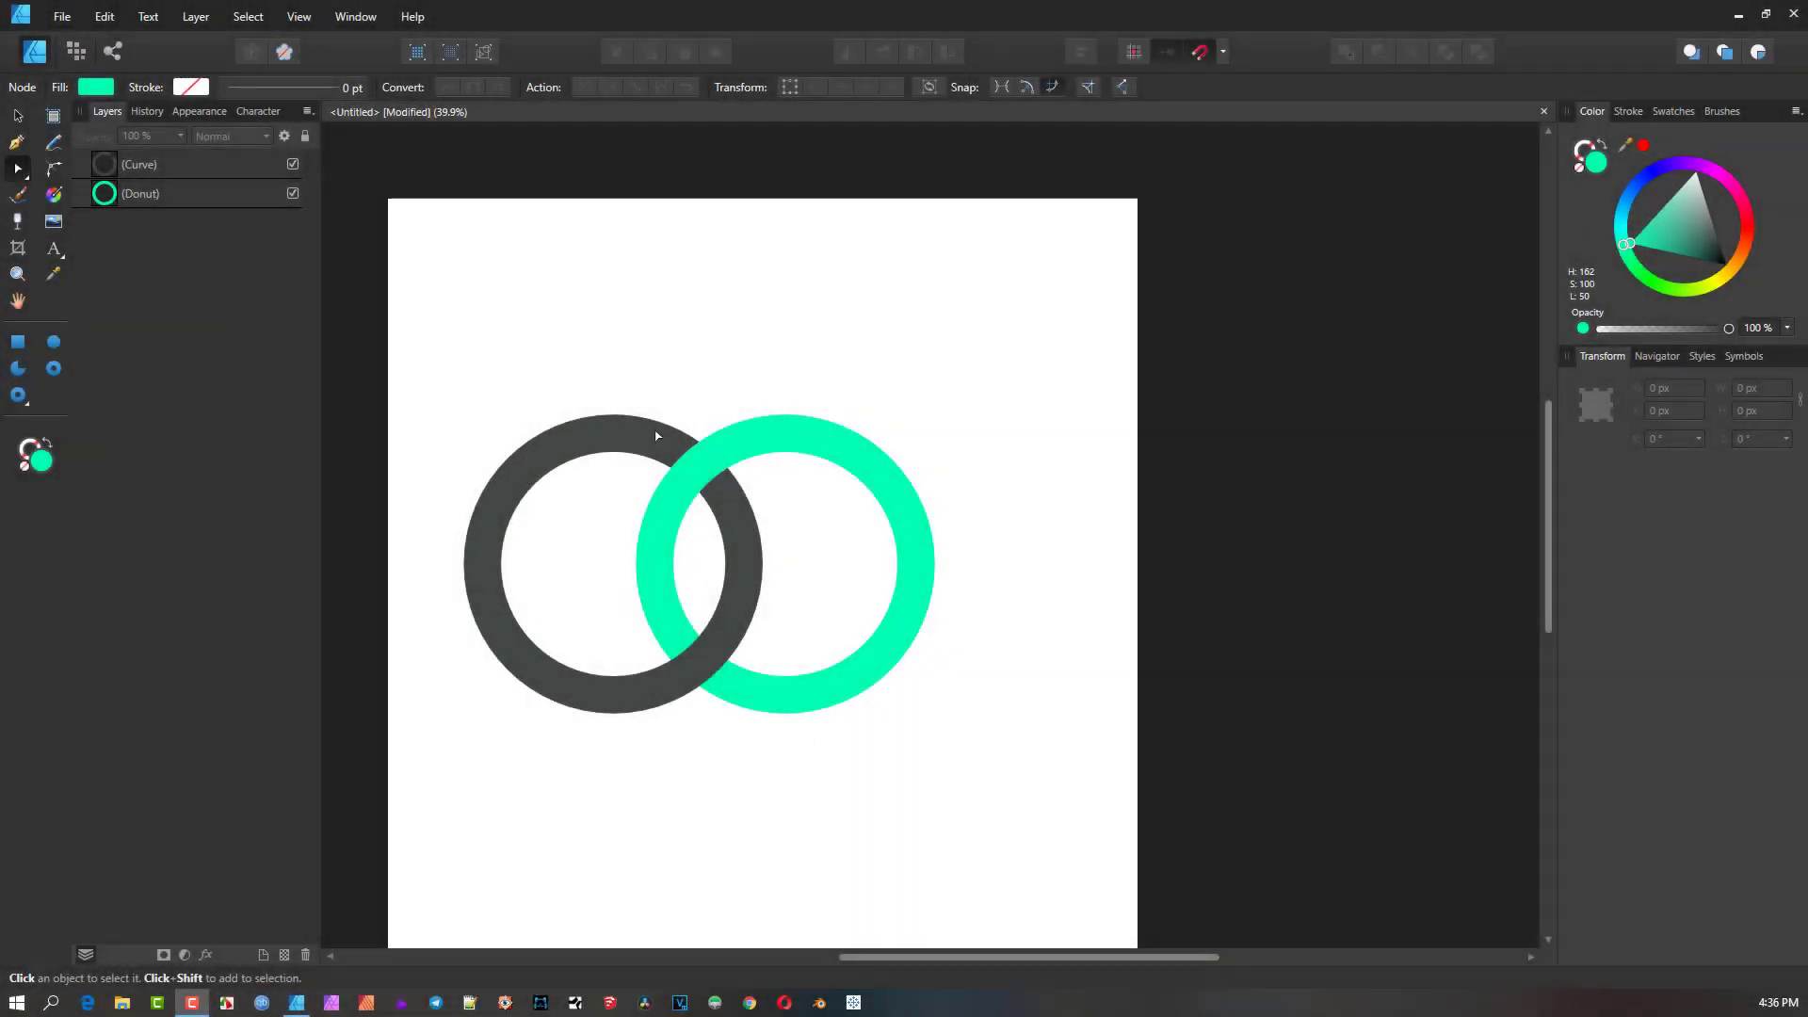
- Select the teal donut and the dark ring together and nudge both slightly
click(19, 114)
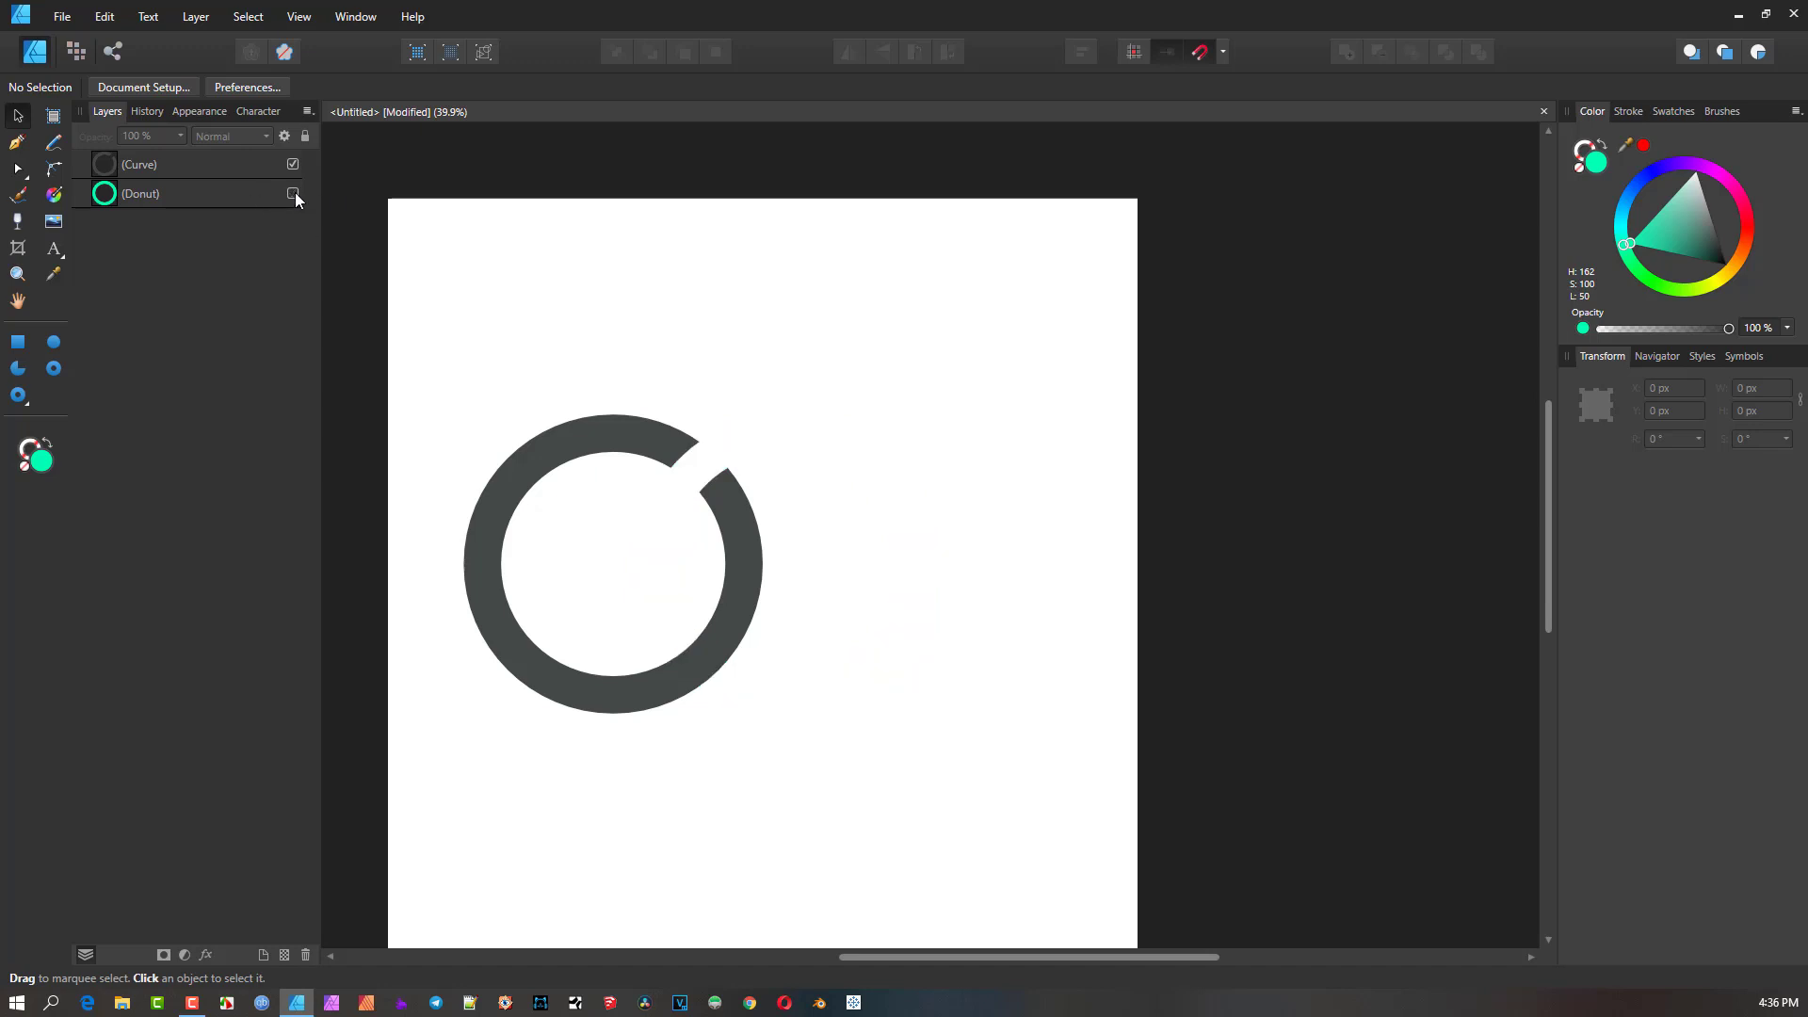
click(293, 193)
click(292, 193)
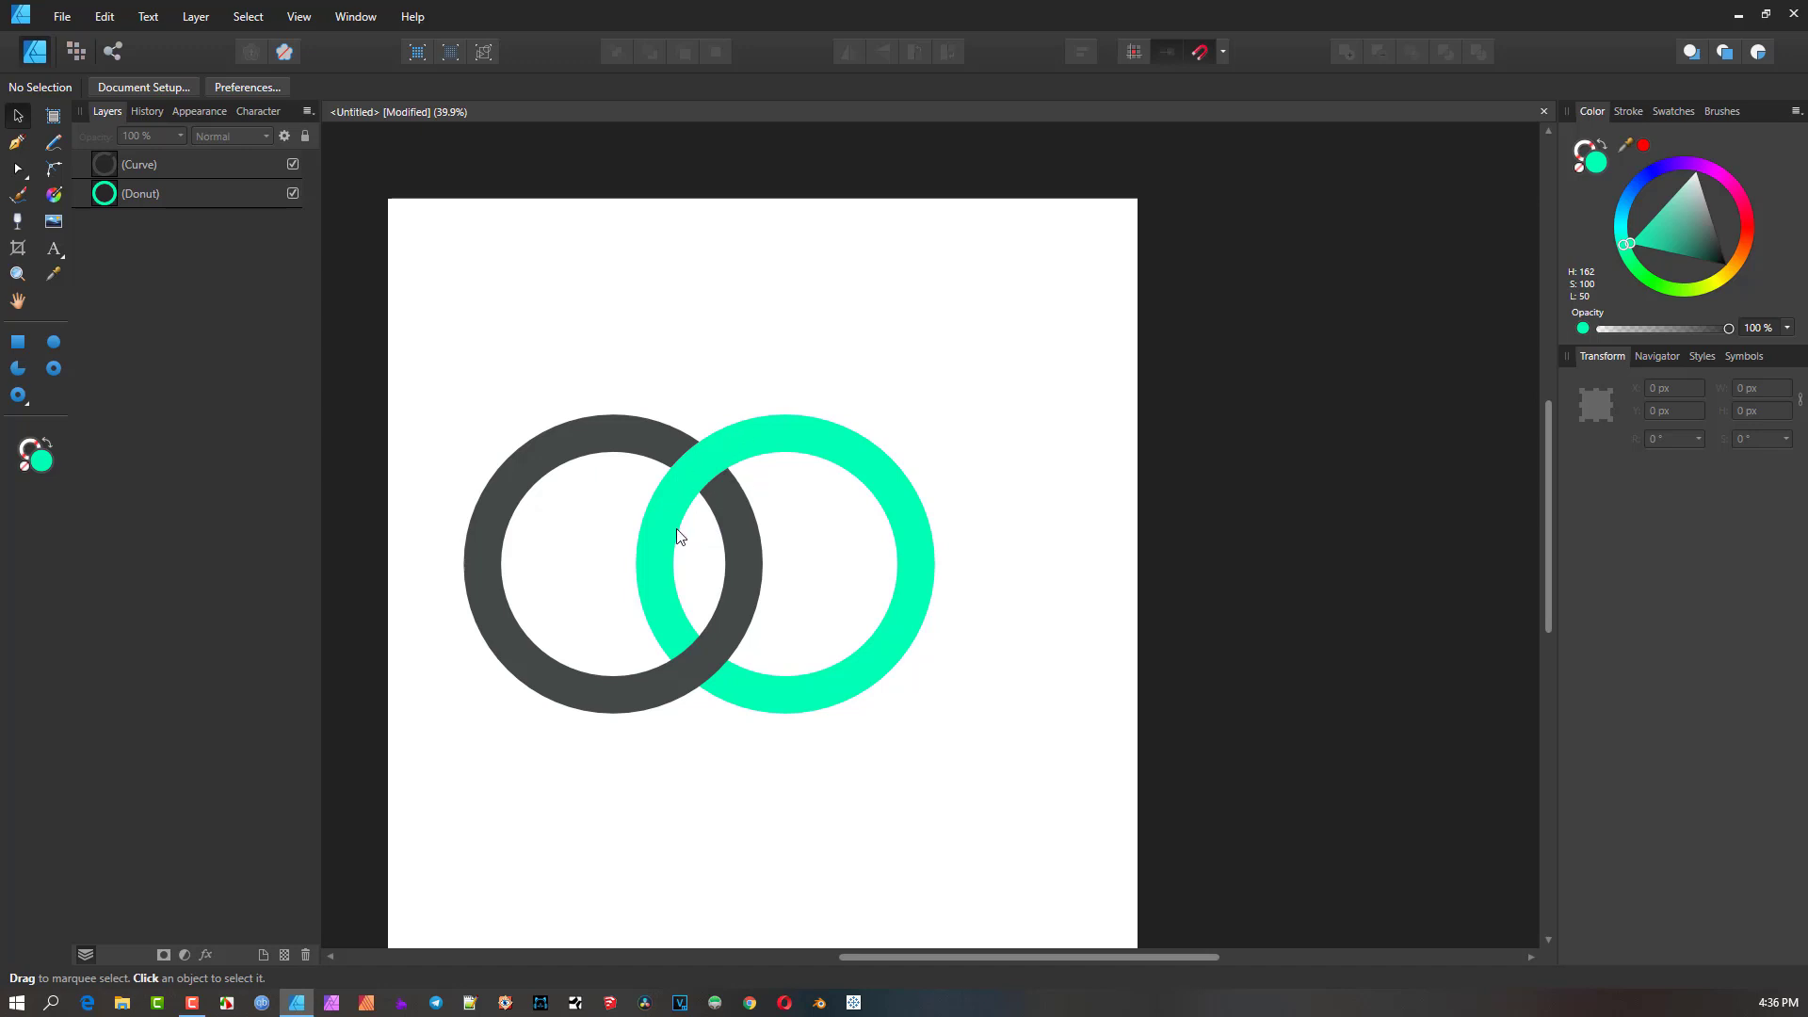
click(730, 454)
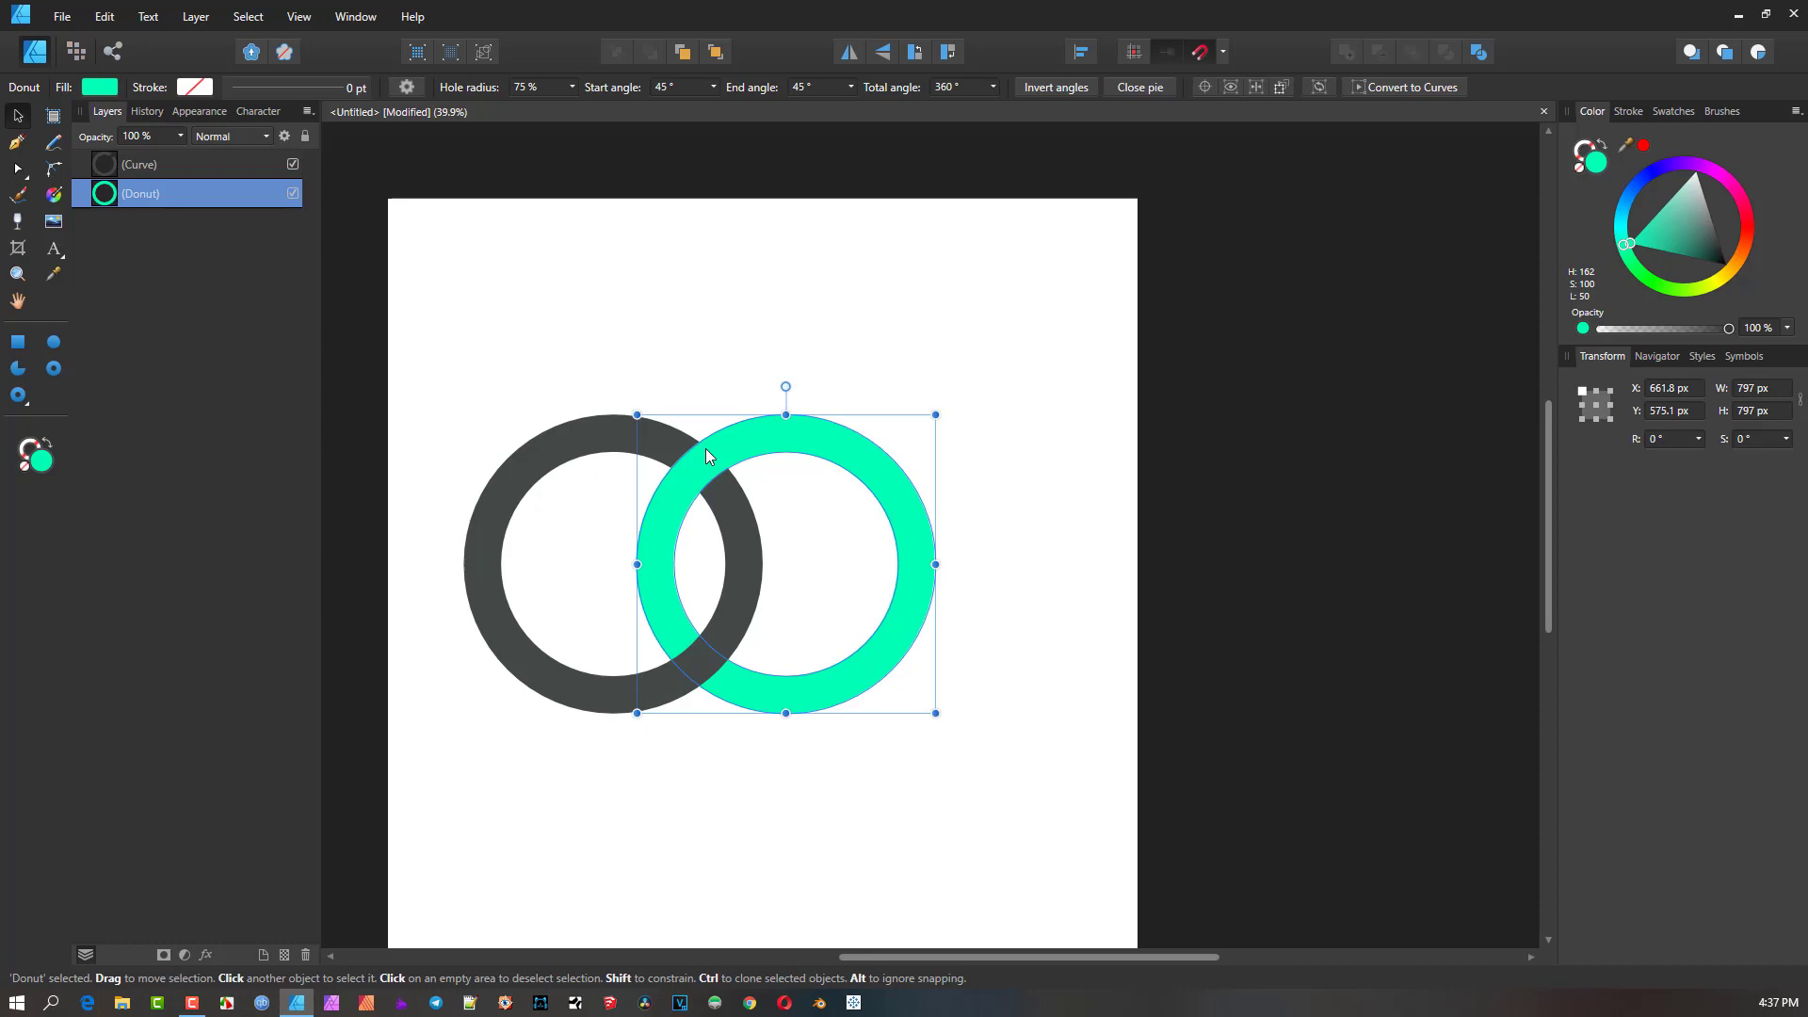
shift+click(553, 454)
drag(553, 454, 584, 480)
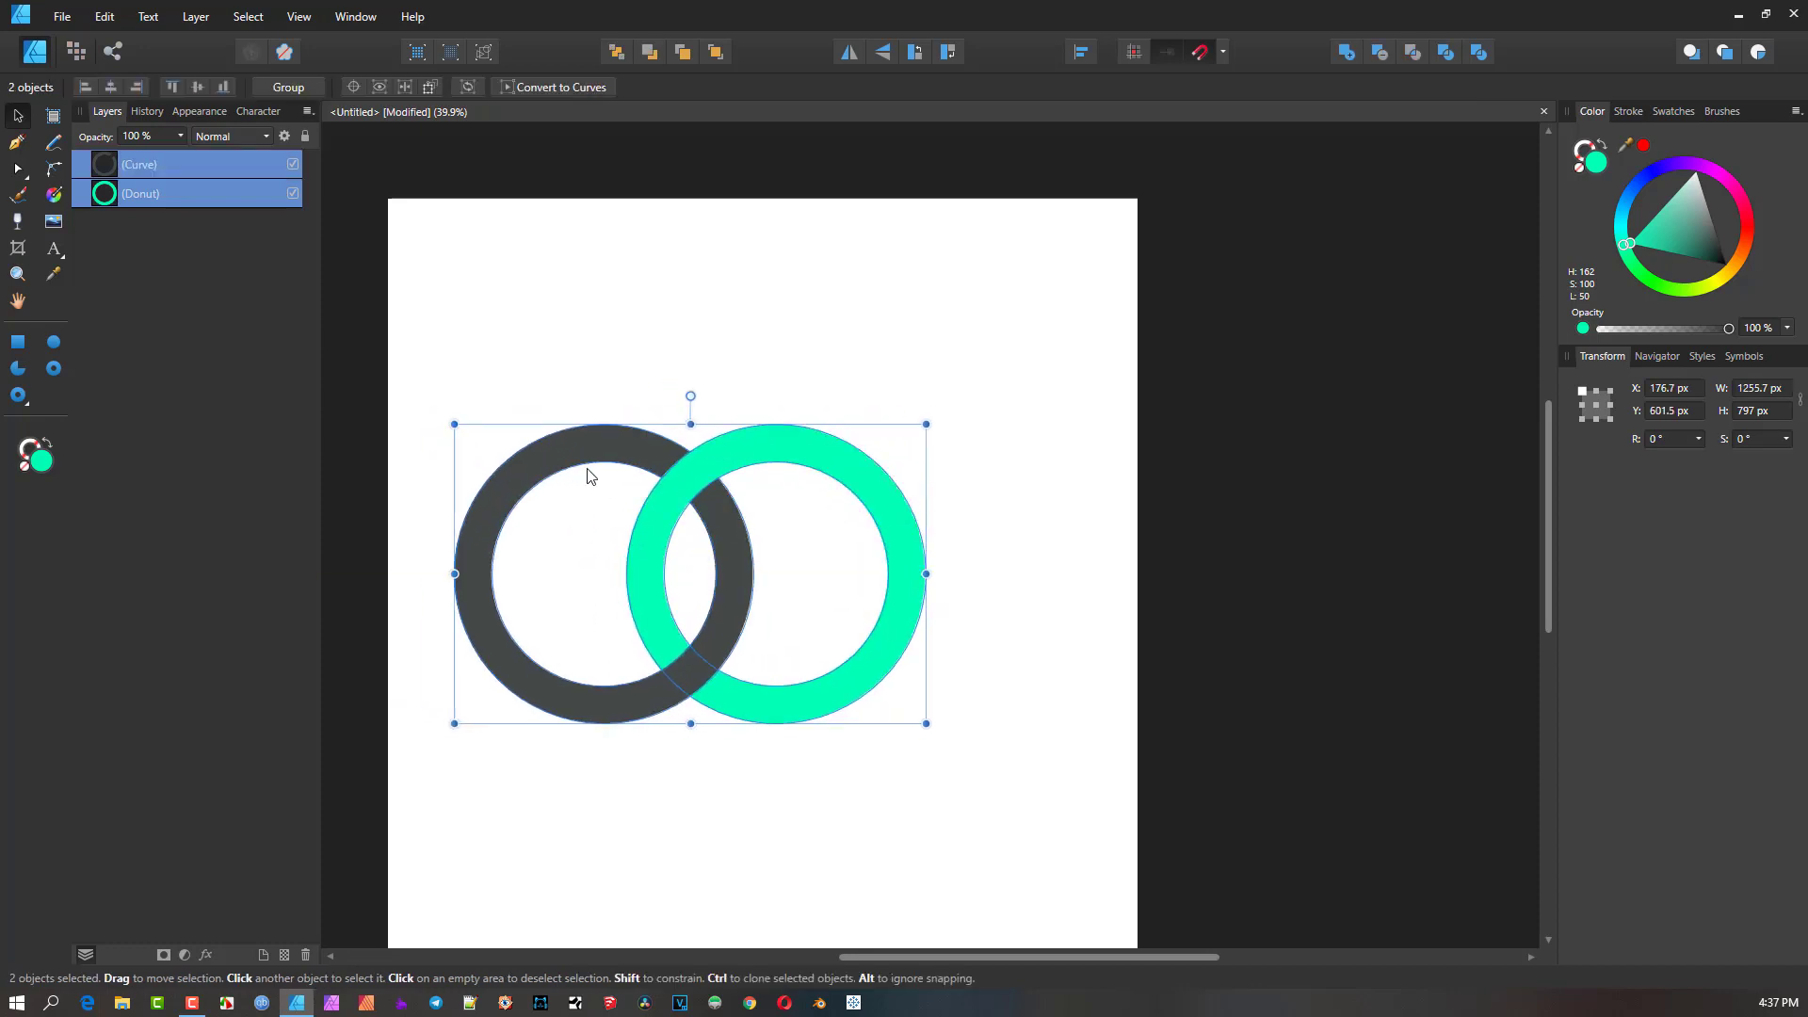
- Delete the dark ring and move the teal donut toward the page's left side
click(591, 445)
key(Delete)
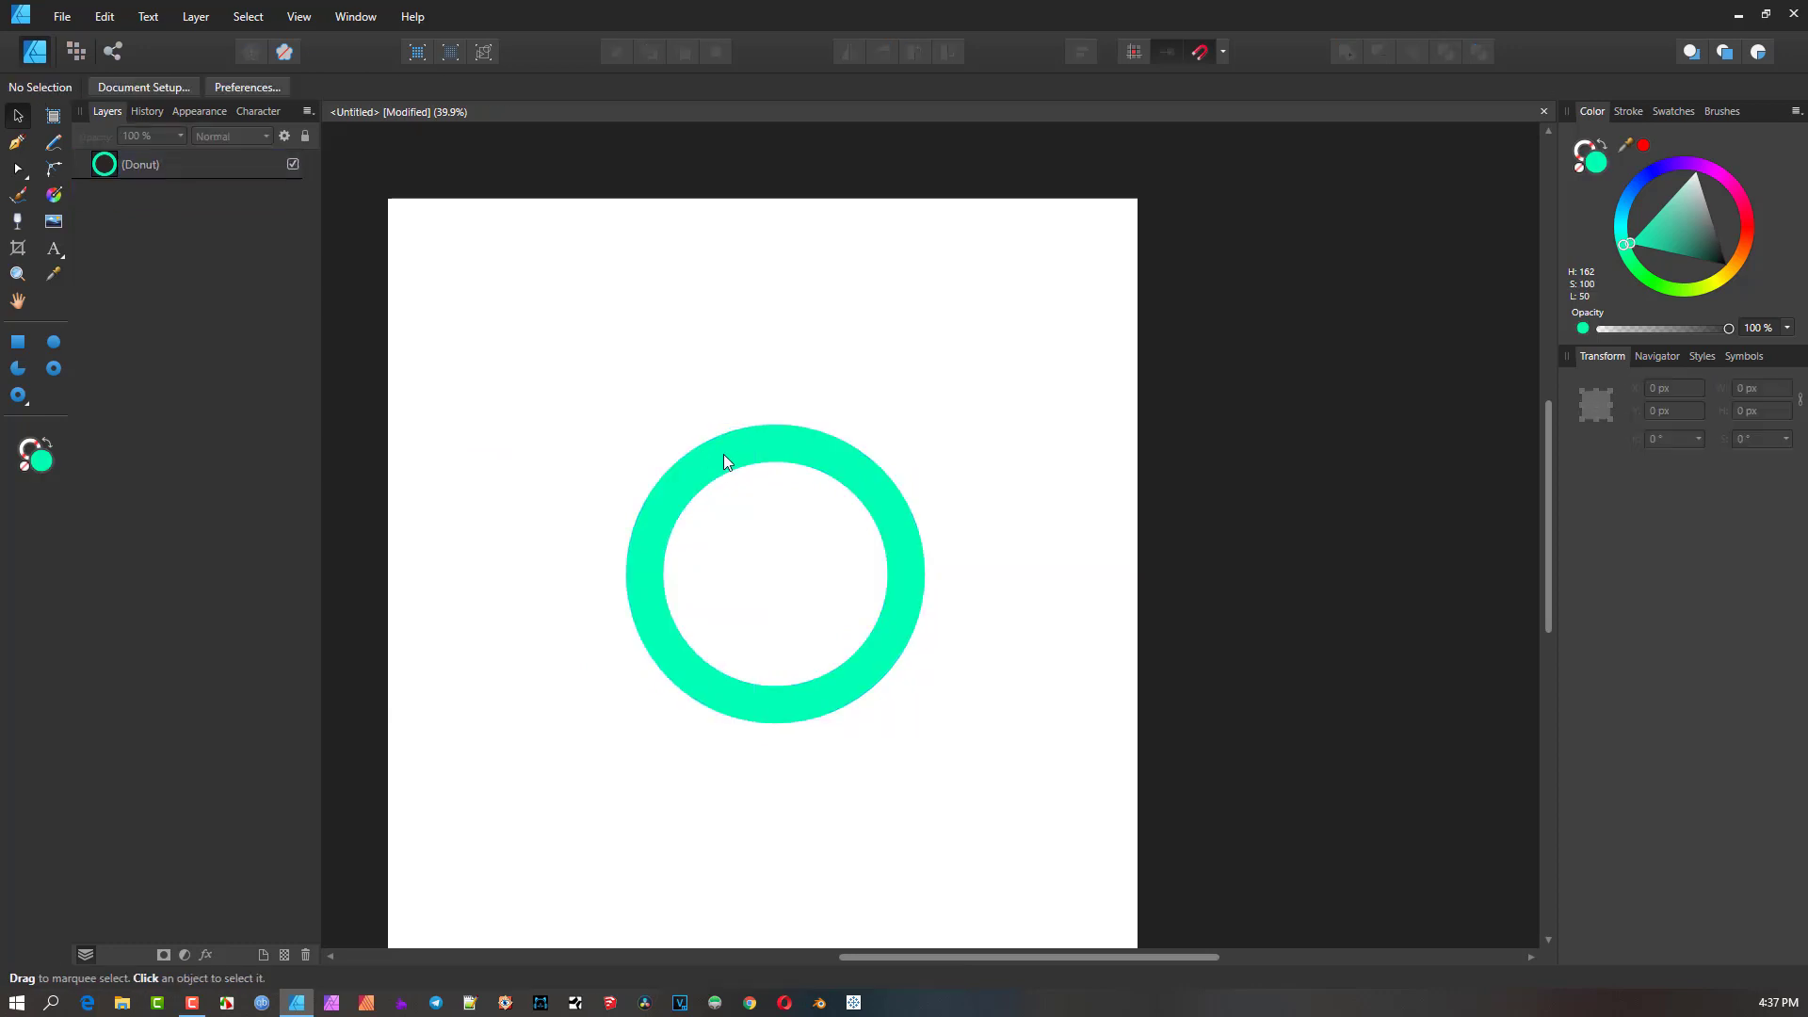
drag(723, 454, 522, 450)
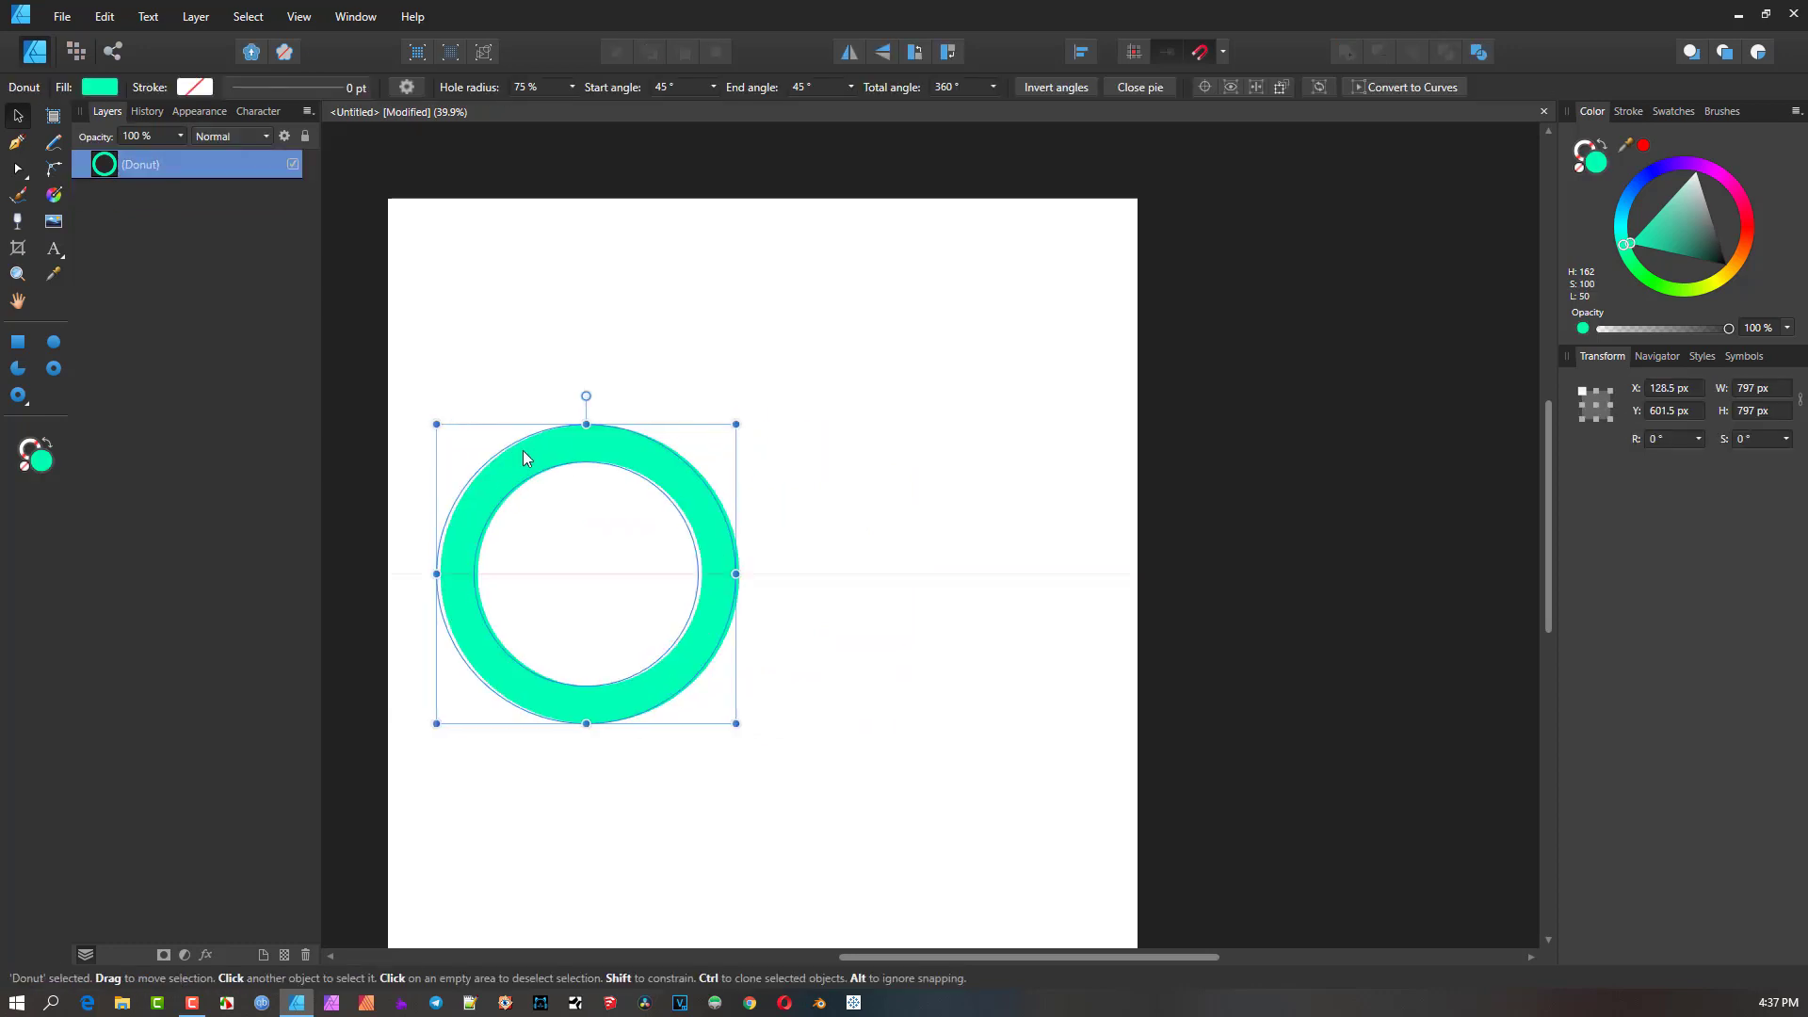
- Fill the donut dark green, then place a purple copy overlapping its right side
click(1652, 285)
drag(1676, 251, 1697, 241)
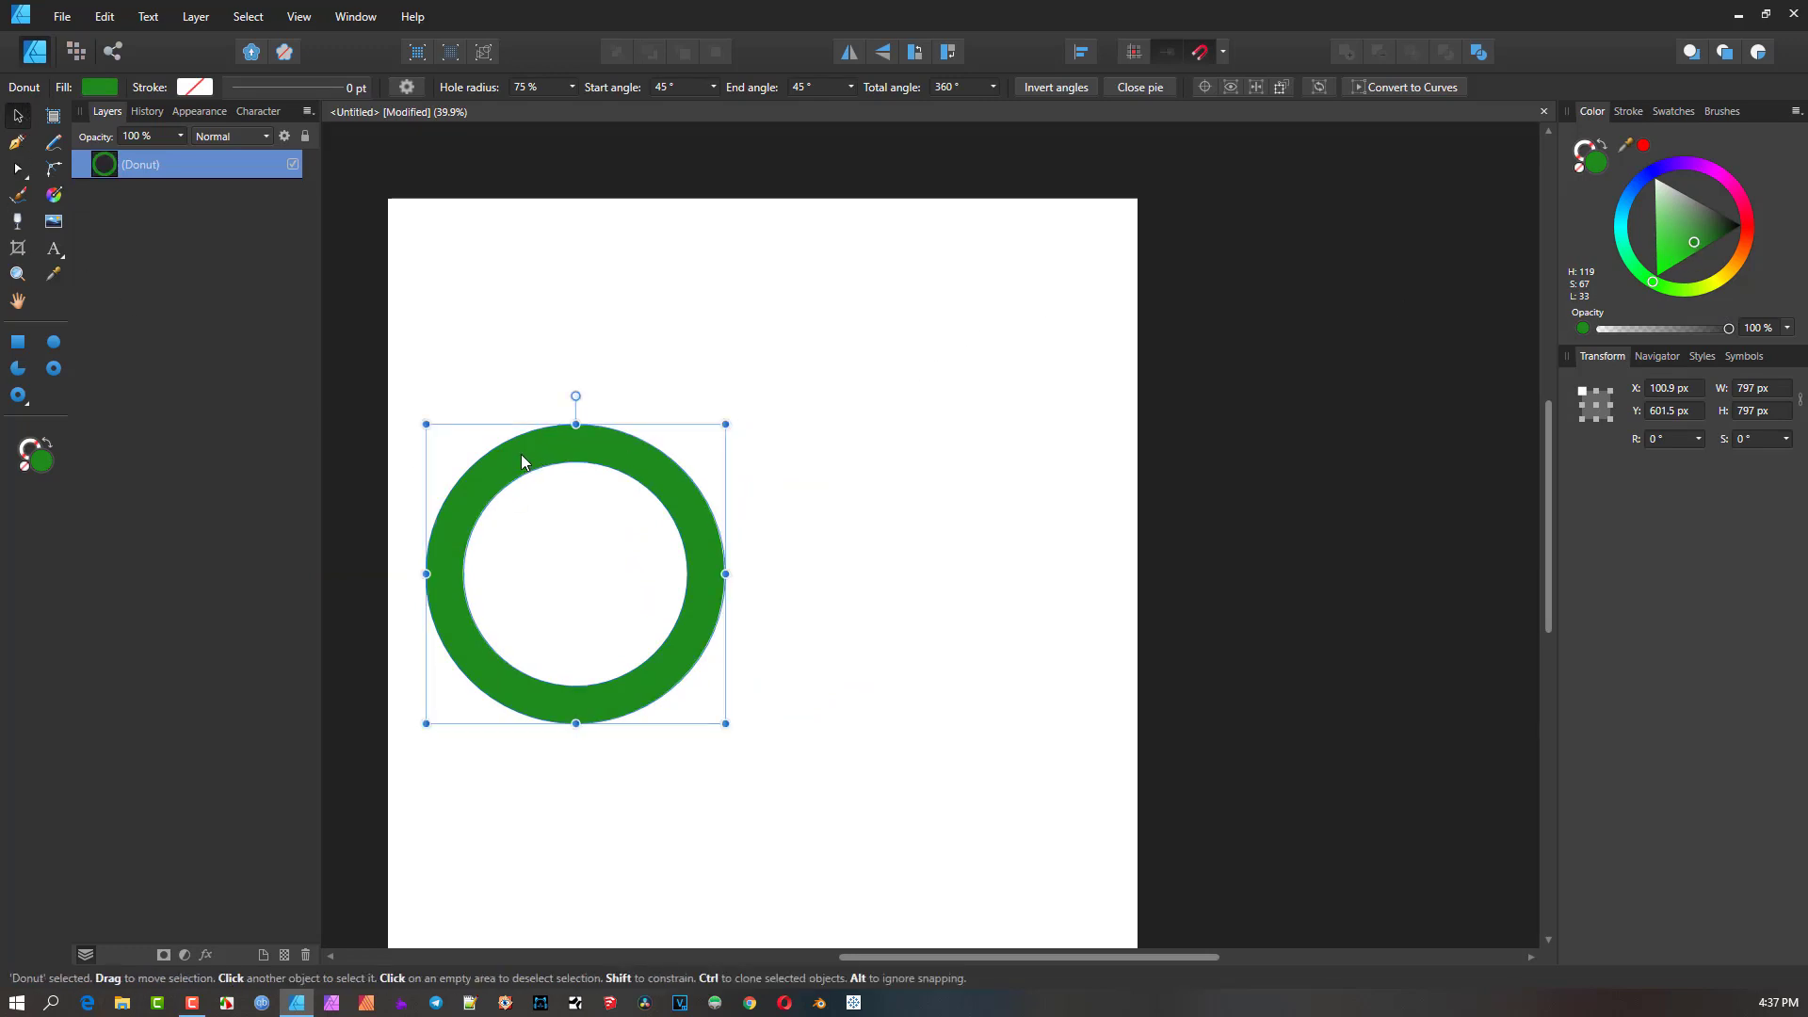
drag(521, 454, 699, 465)
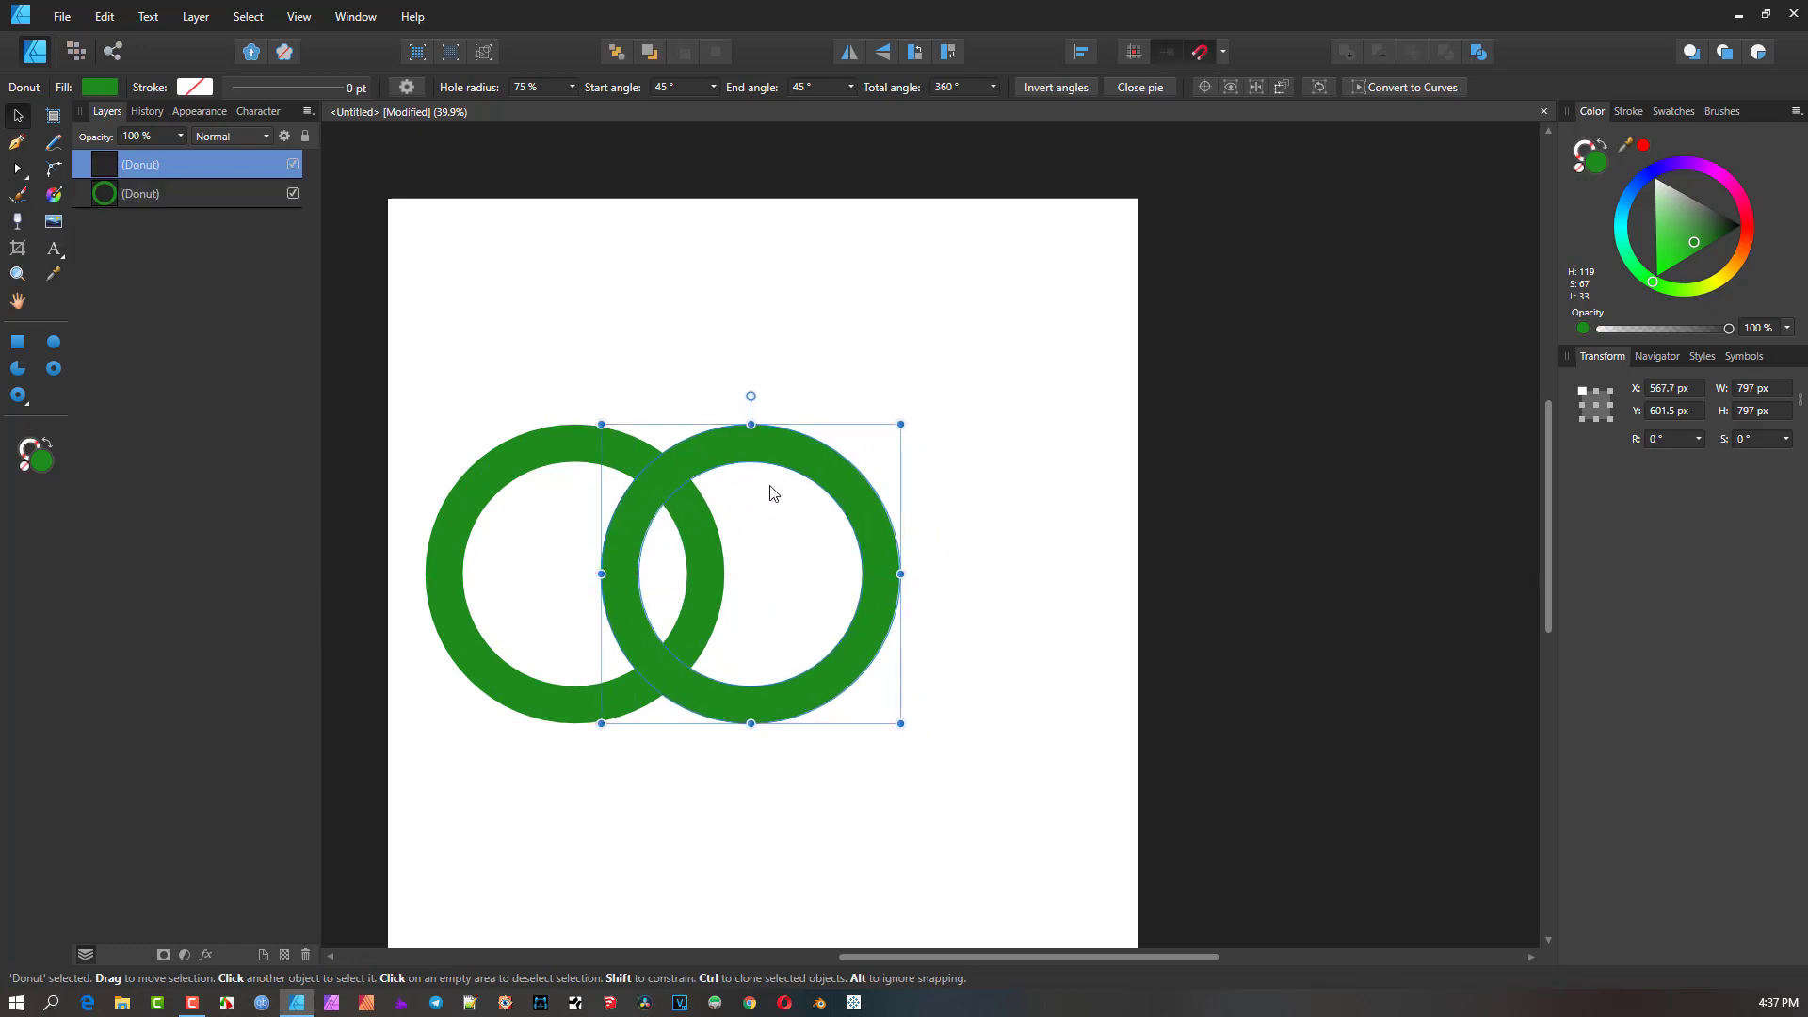
click(1676, 164)
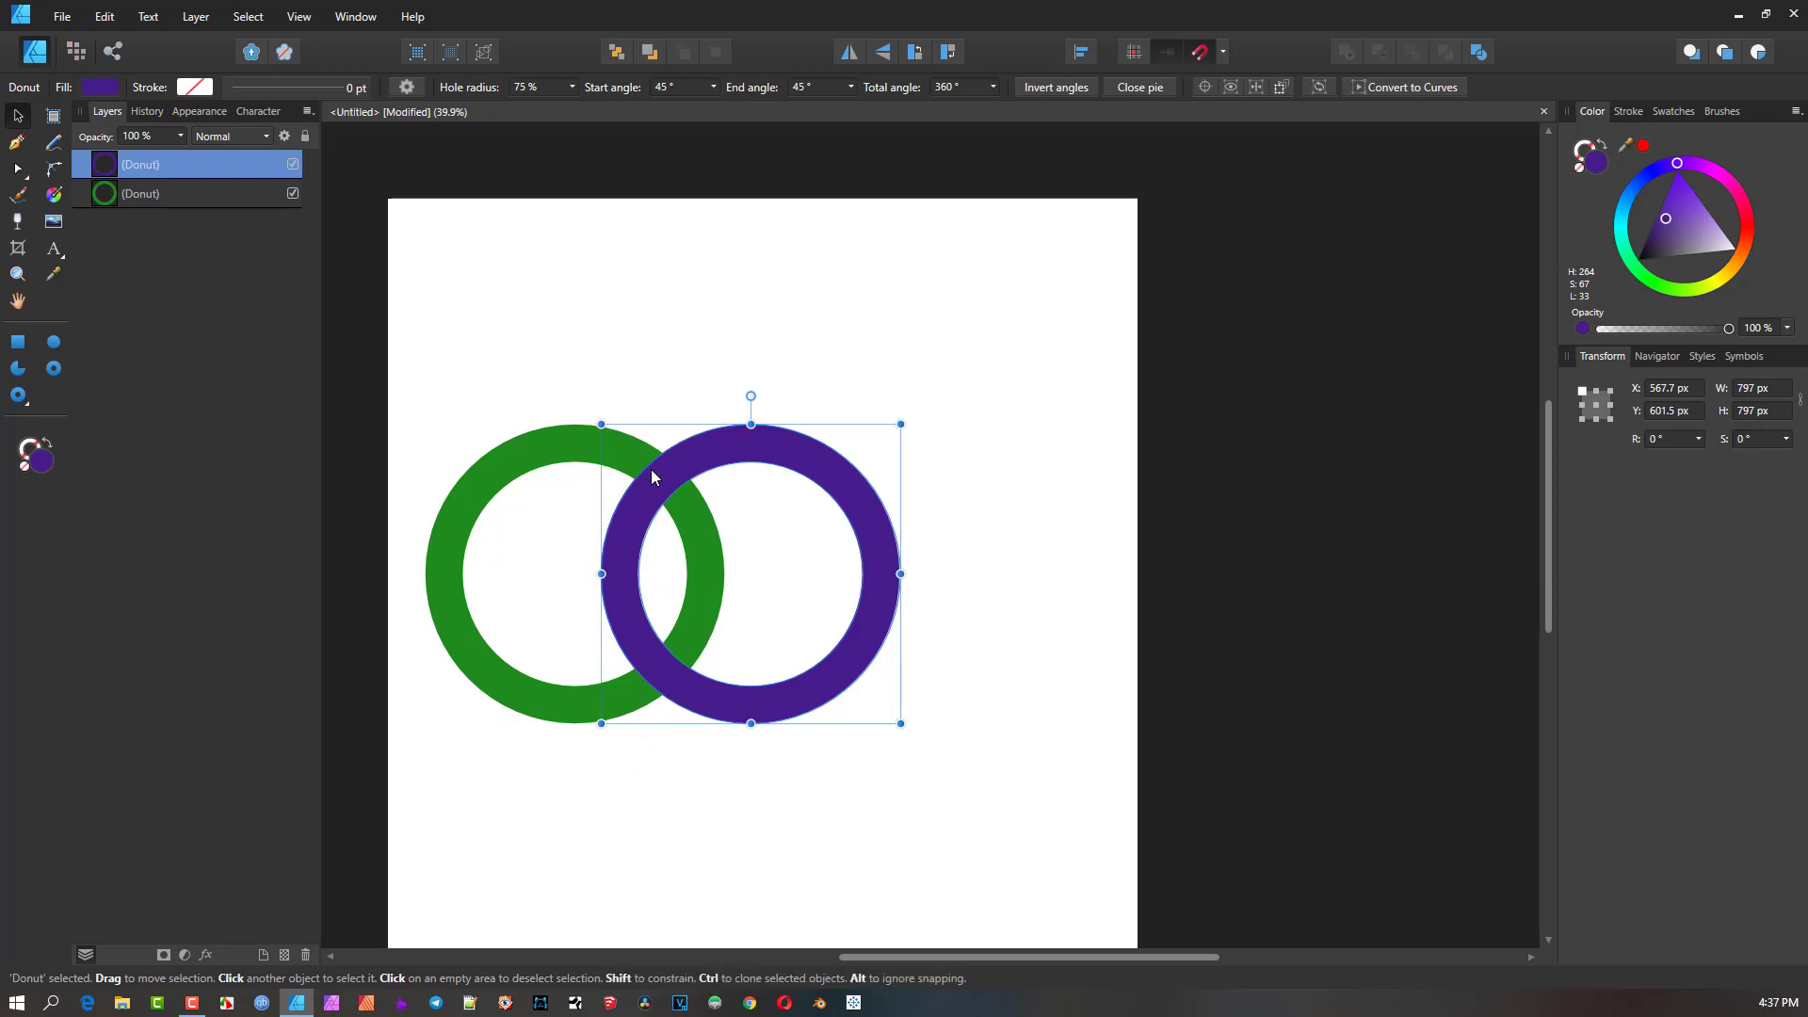
scroll(652, 469, up, 1)
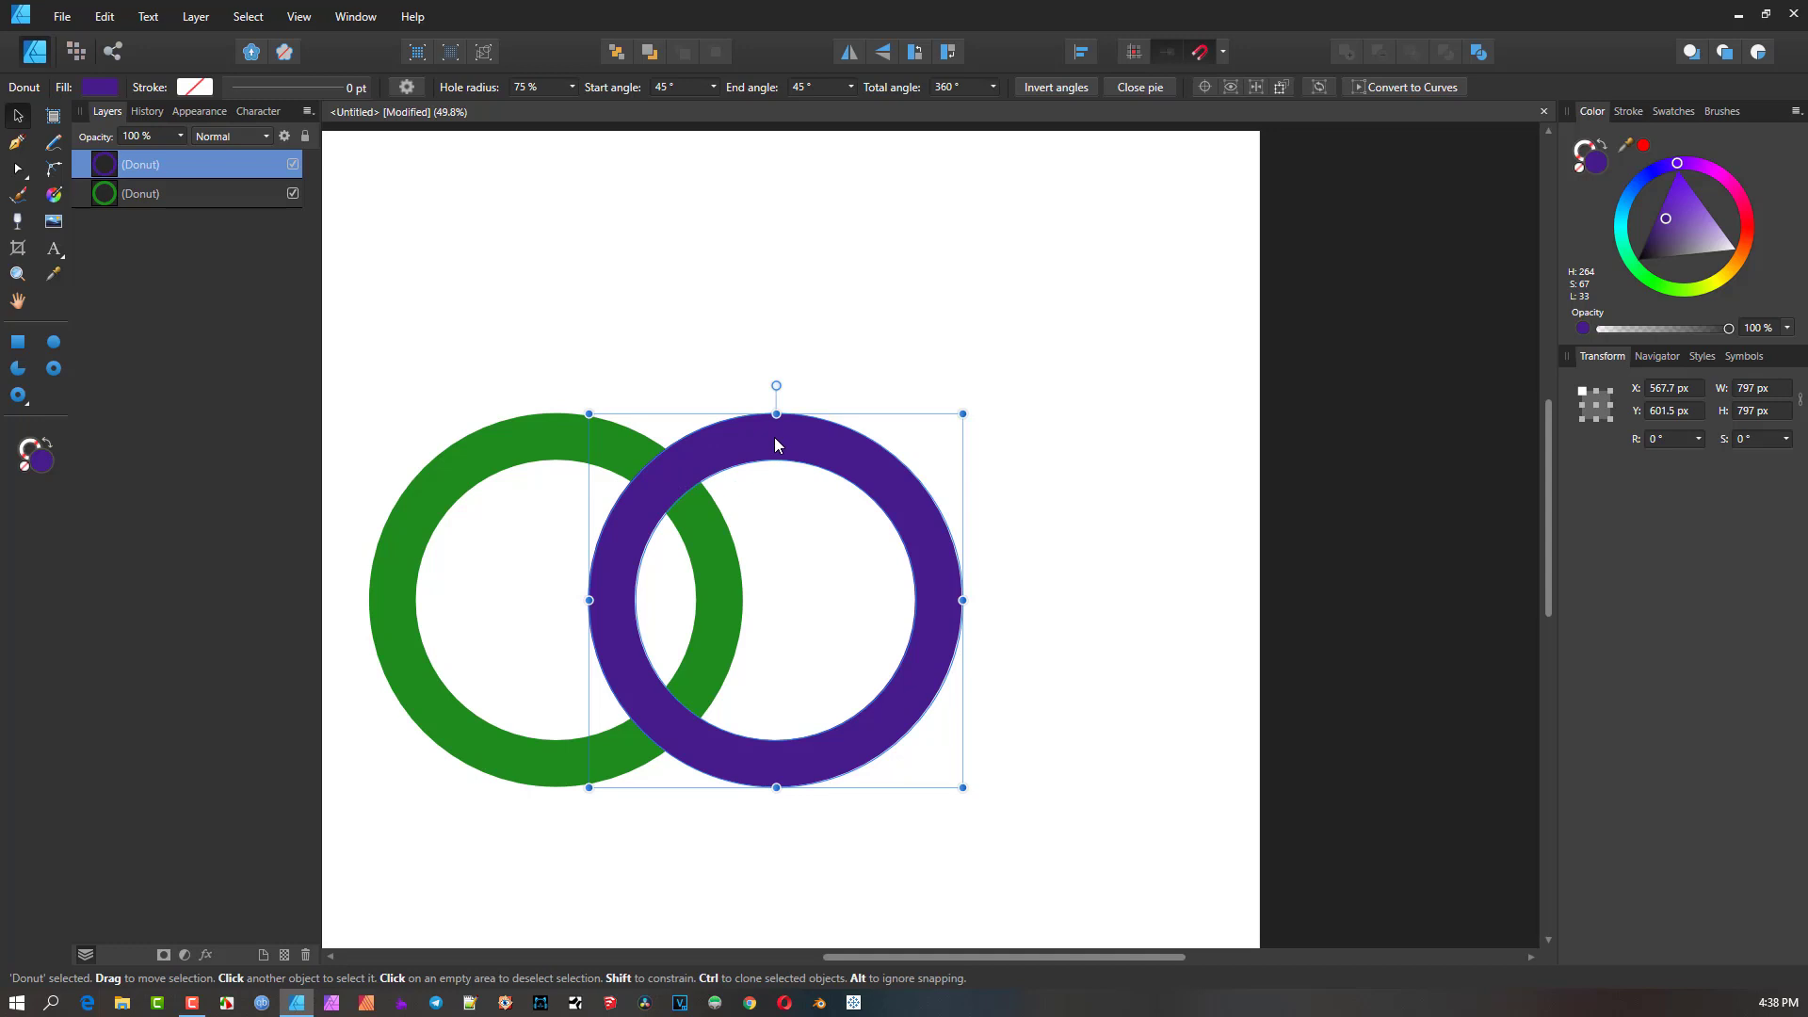
- Duplicate the purple ring in place with Ctrl+J
key(ctrl+j)
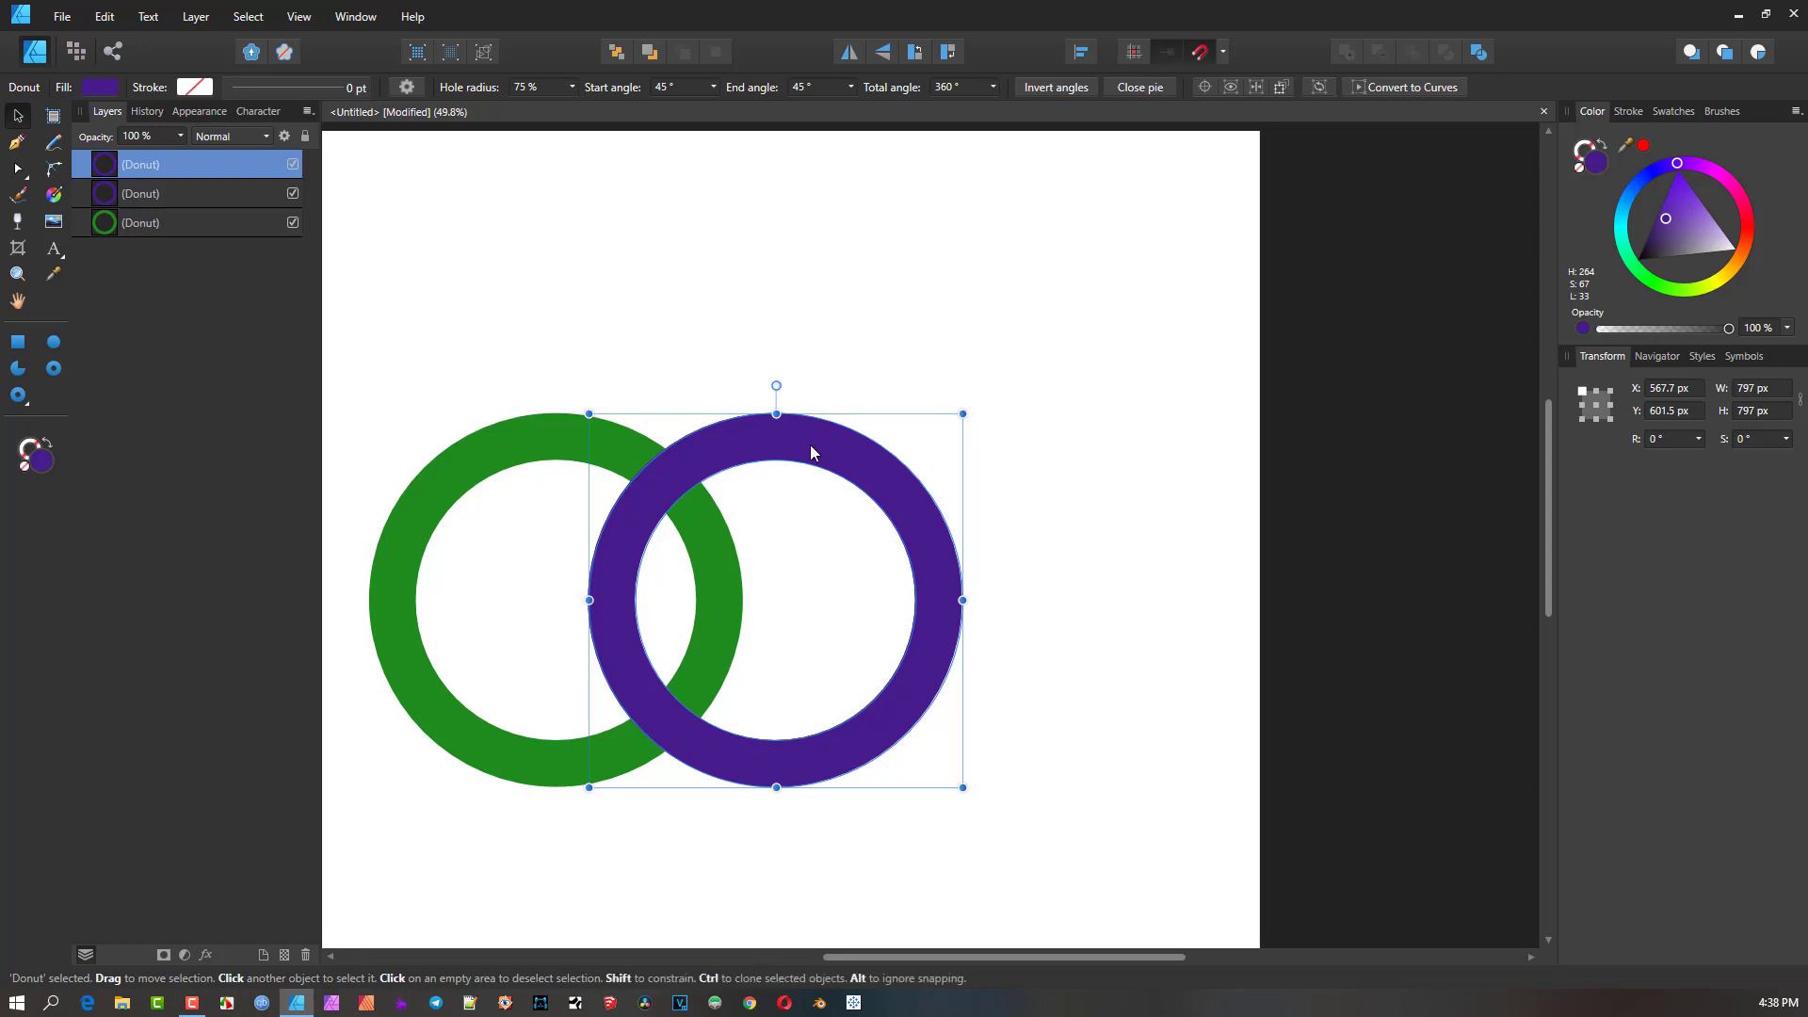
- Recolour the duplicate ring orange-gold and hide it
mouse_move(1719, 279)
mouse_down()
mouse_move(1704, 286)
mouse_move(1721, 273)
mouse_move(1709, 286)
mouse_move(1698, 263)
mouse_move(1733, 268)
mouse_up()
click(1704, 250)
click(1706, 252)
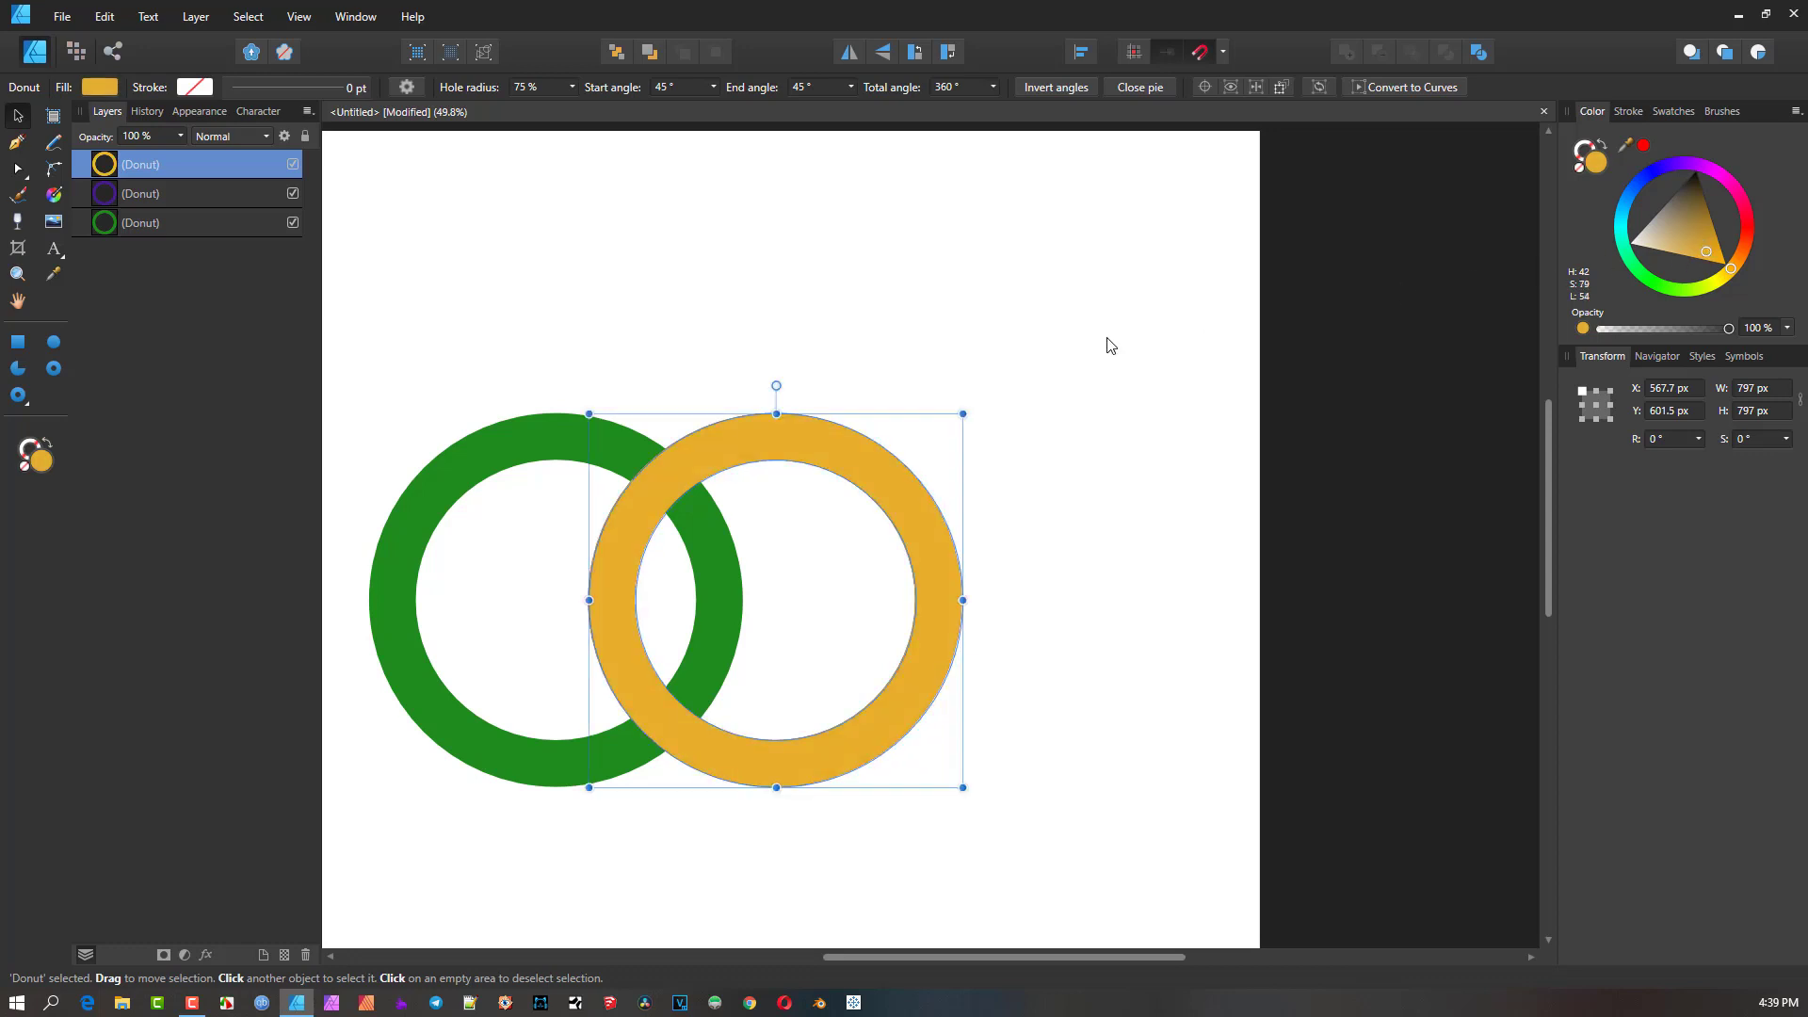
click(297, 164)
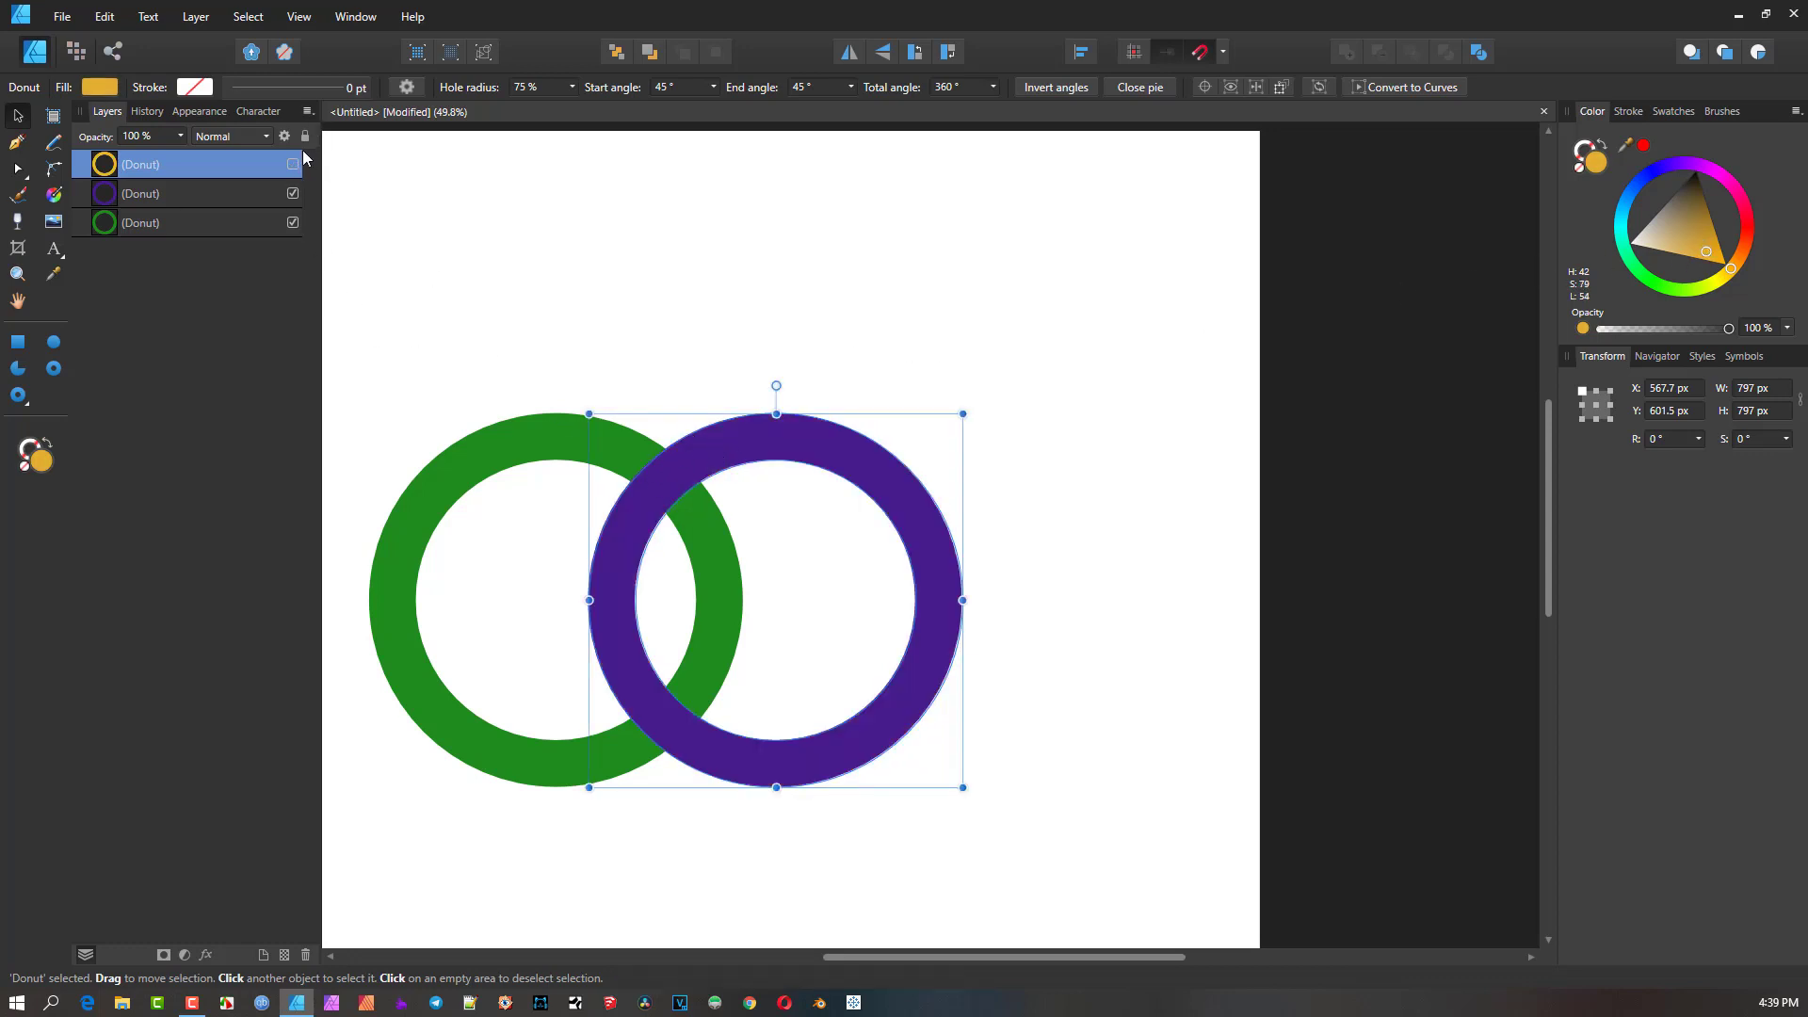
- Move the purple ring below the green ring in the stacking order
click(293, 194)
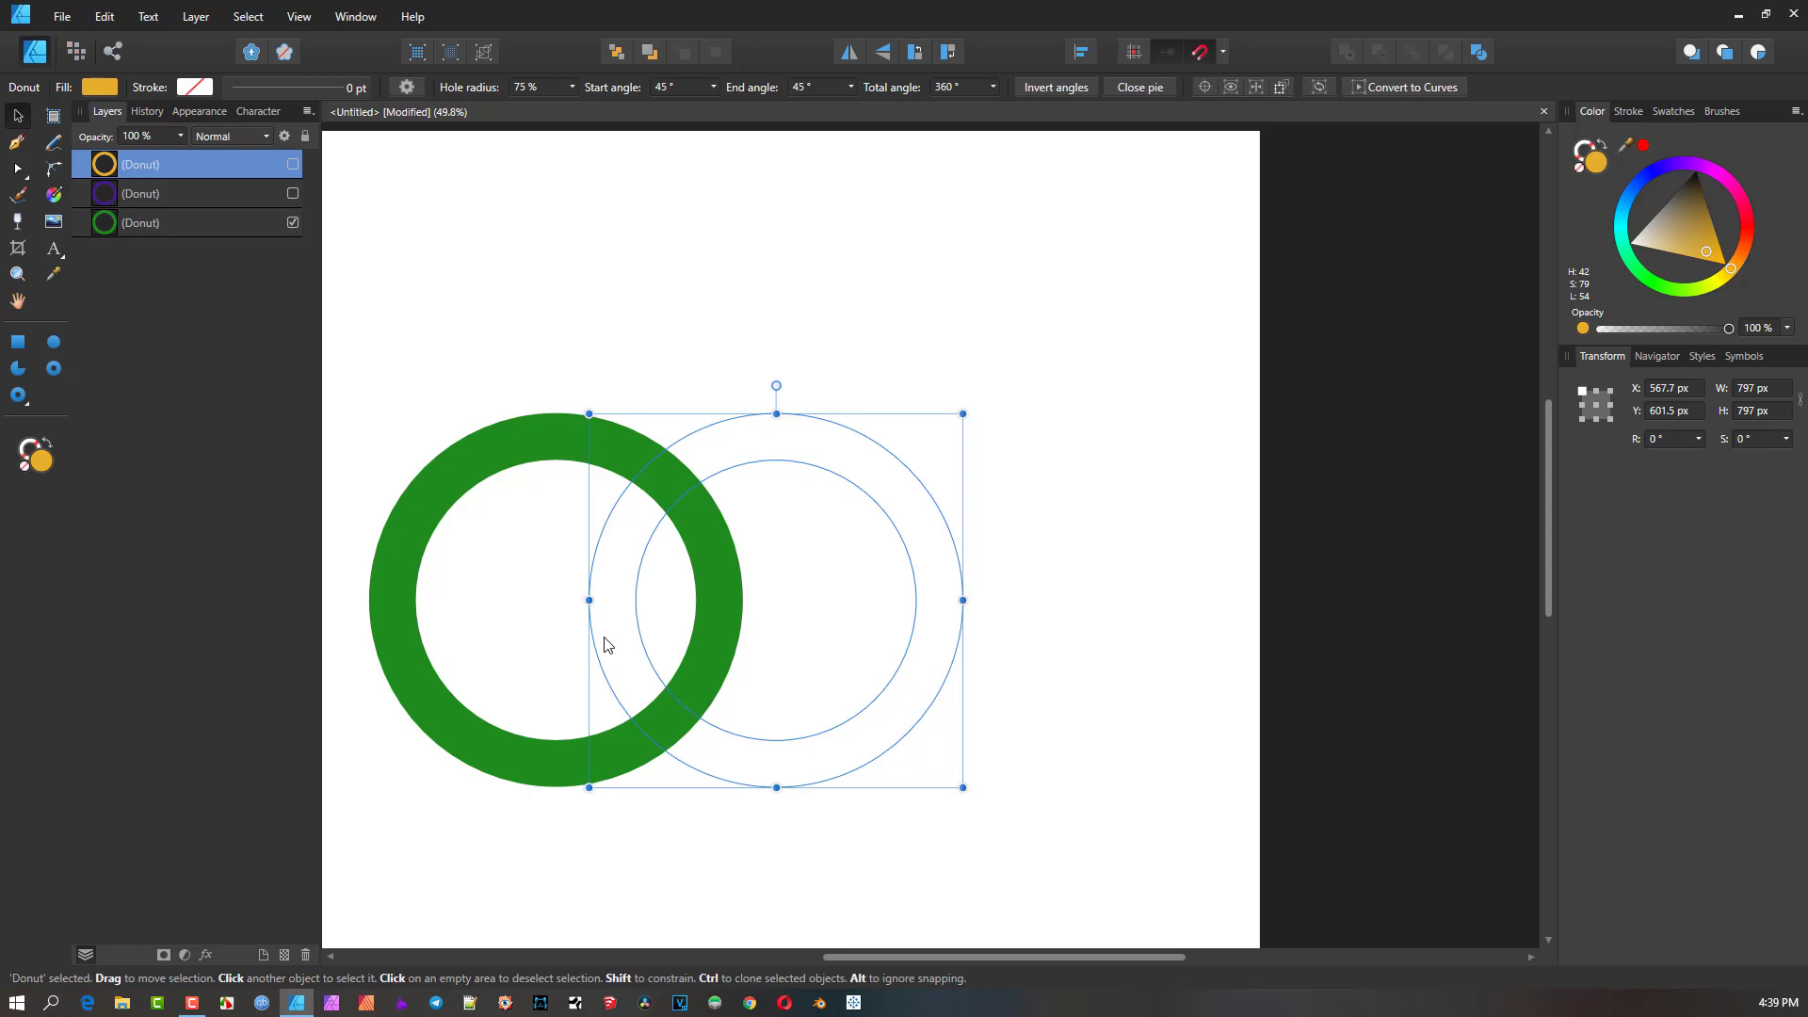
click(292, 193)
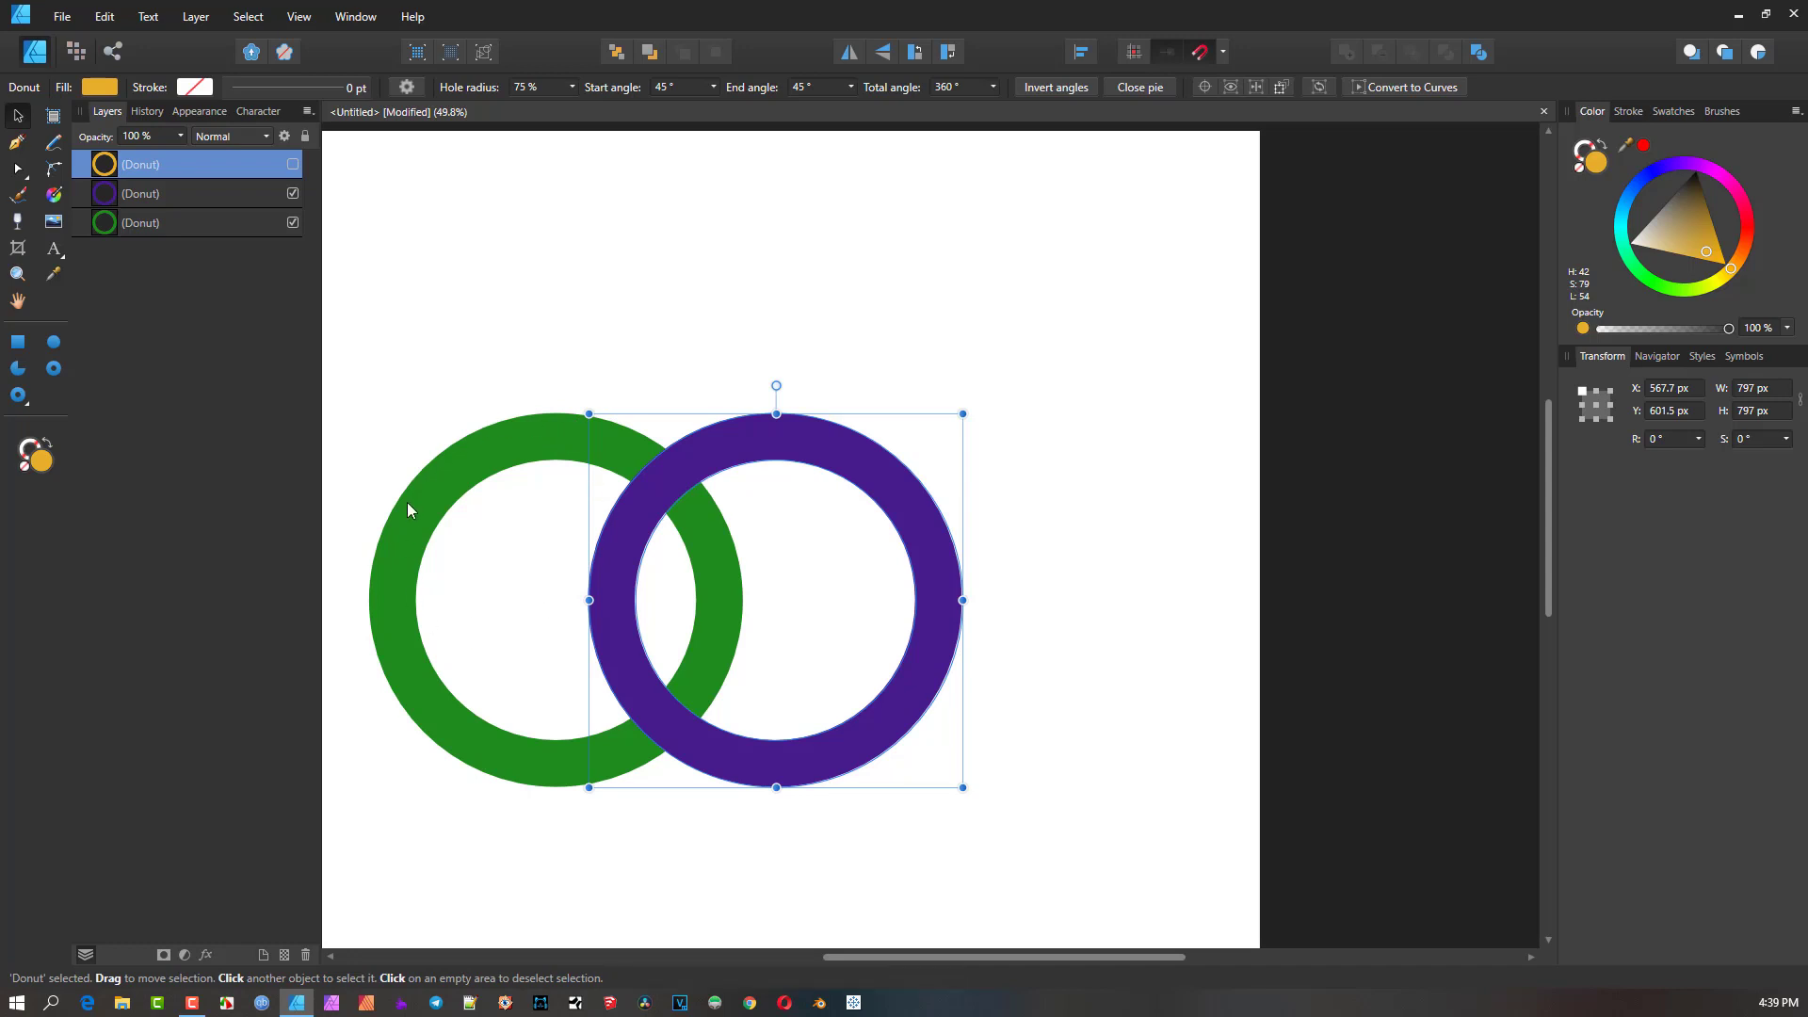
click(147, 194)
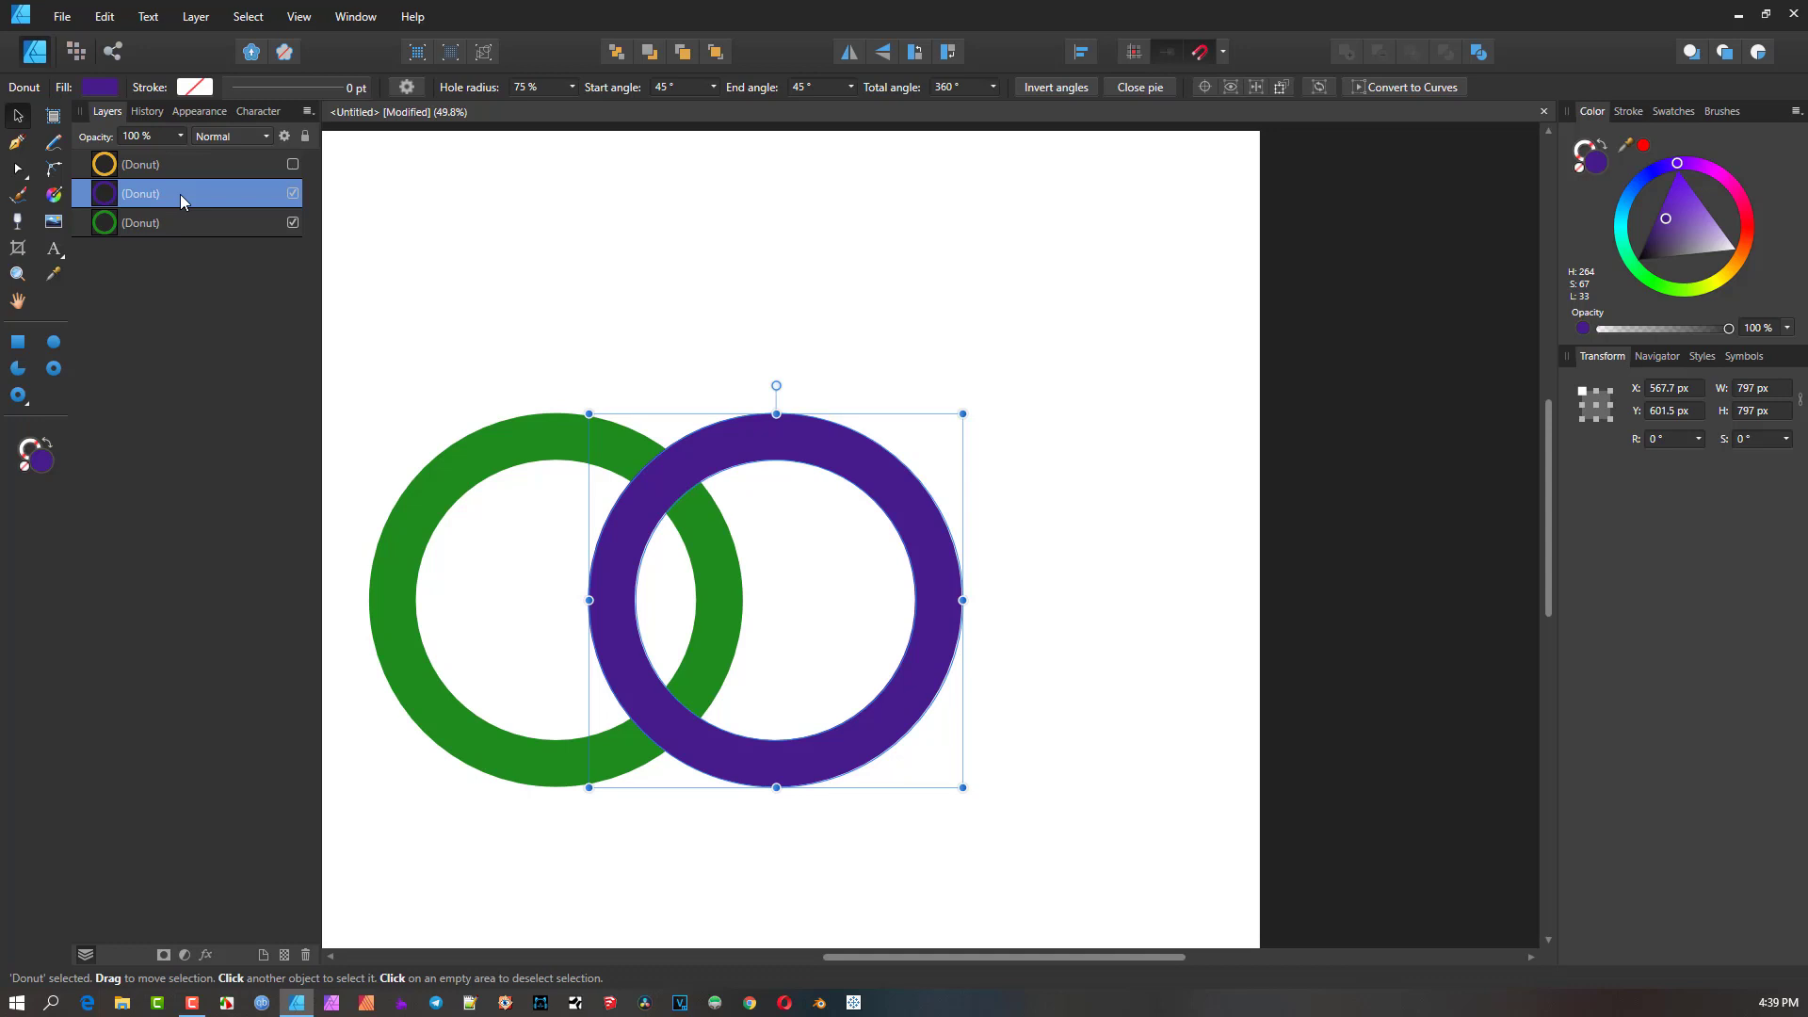
key(ctrl+[)
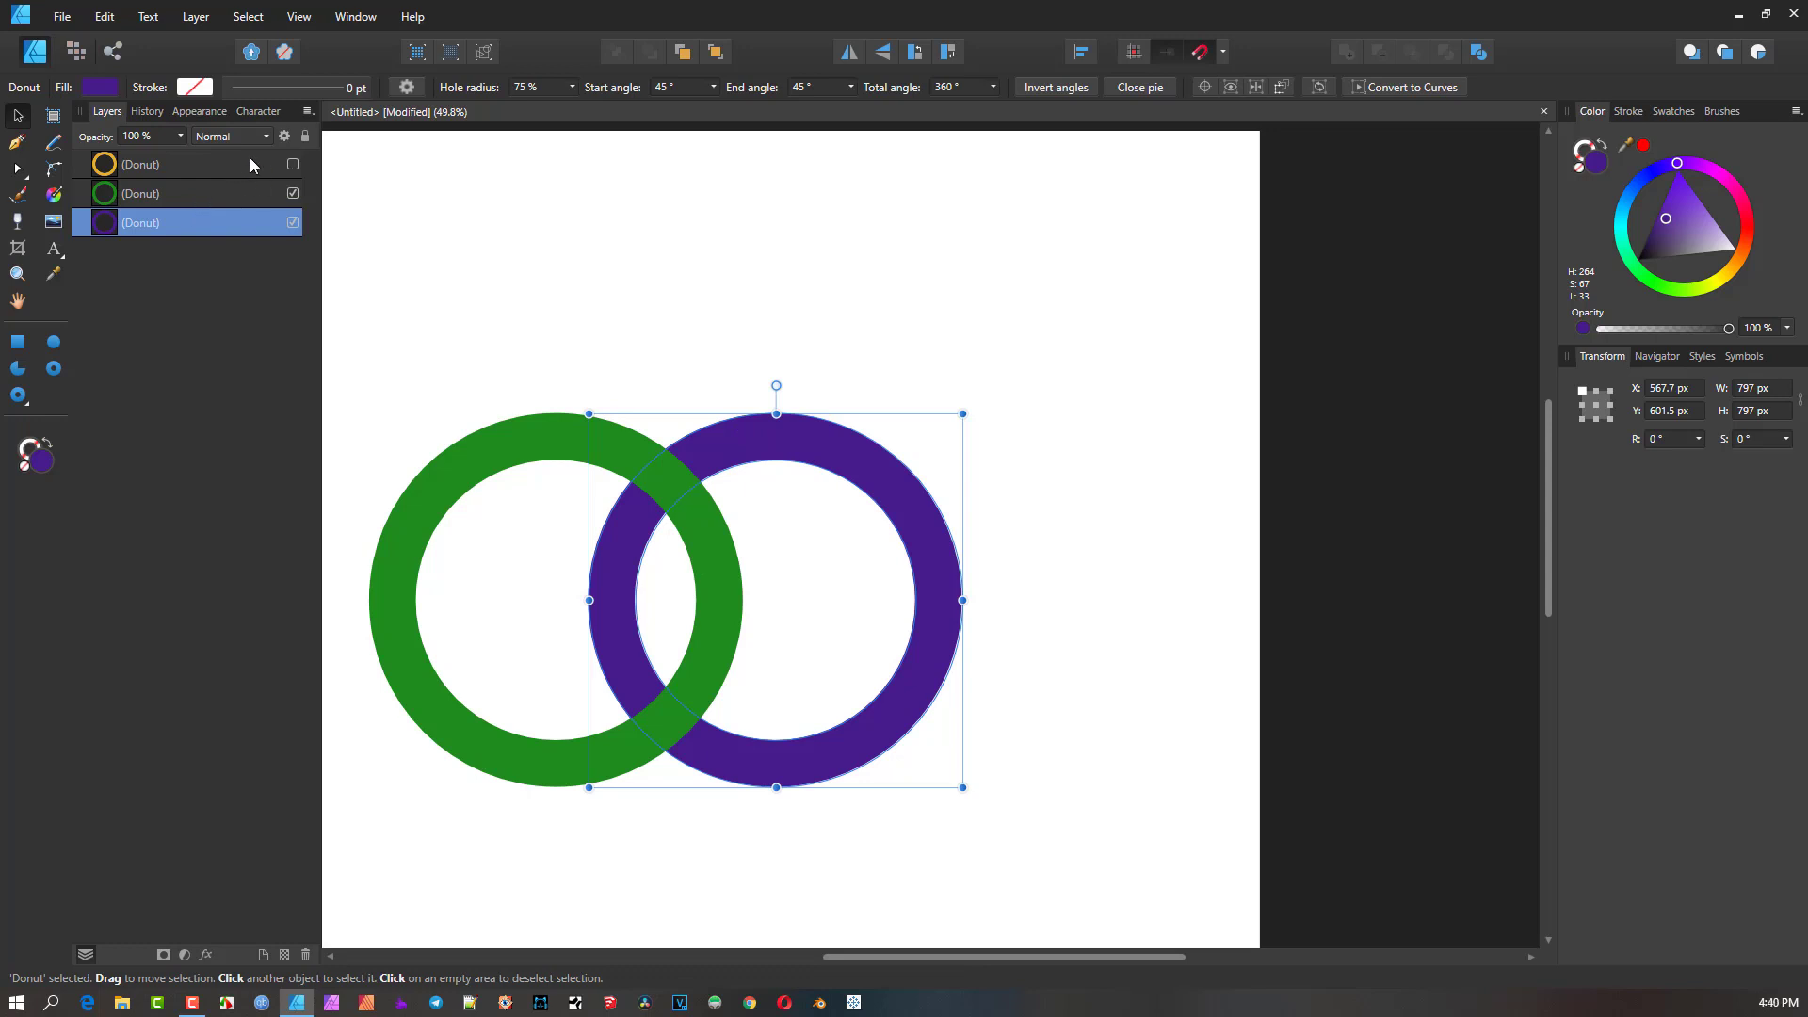
- Turn the gold ring's visibility back on and select only the gold ring
click(112, 169)
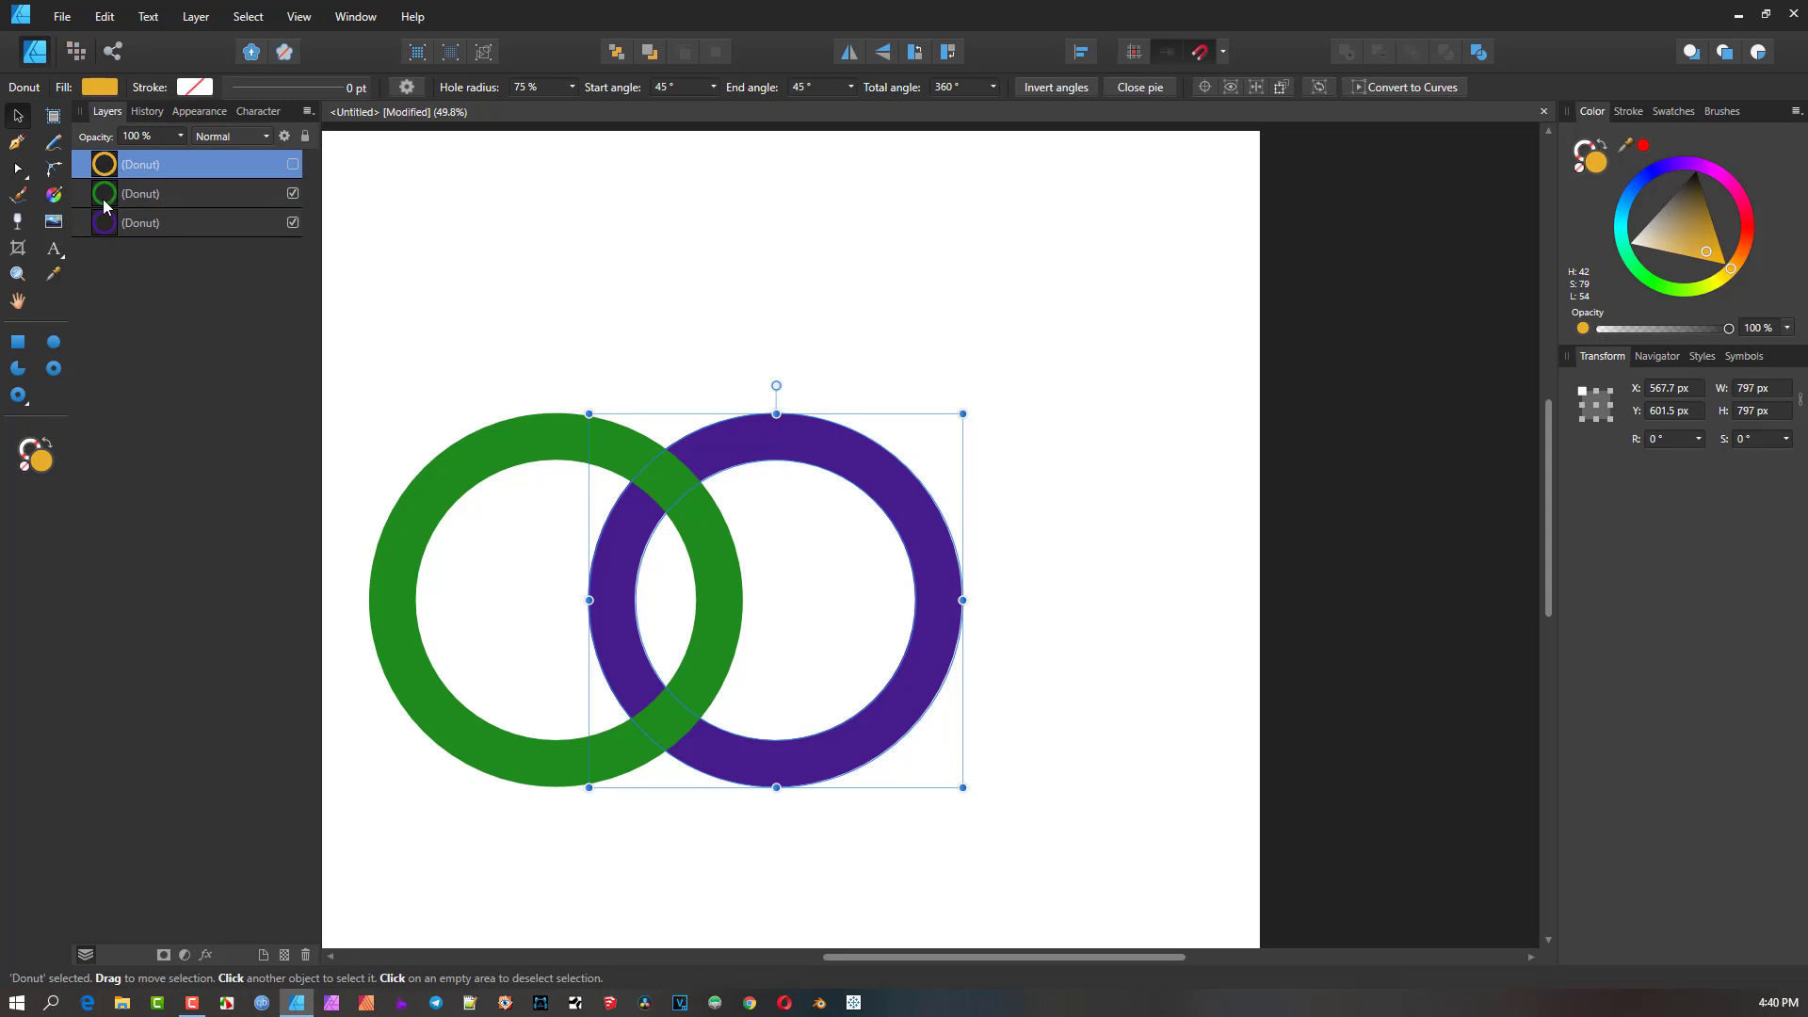
click(104, 224)
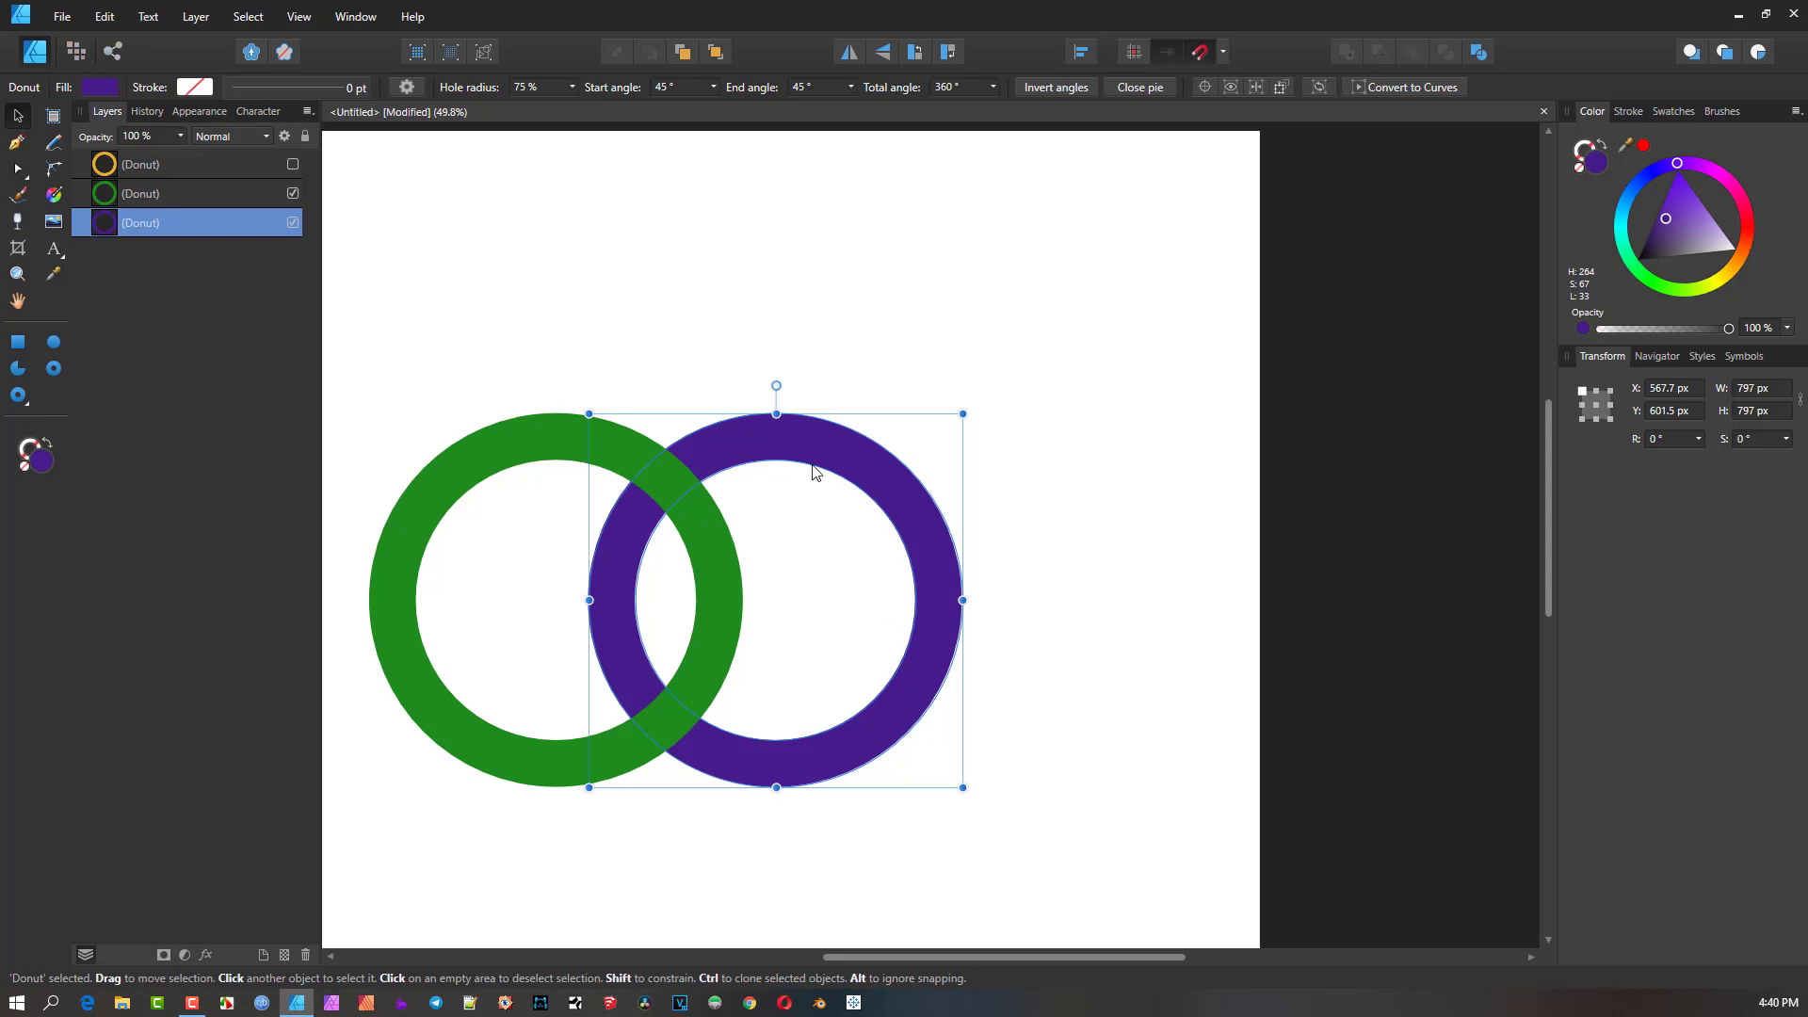
click(292, 166)
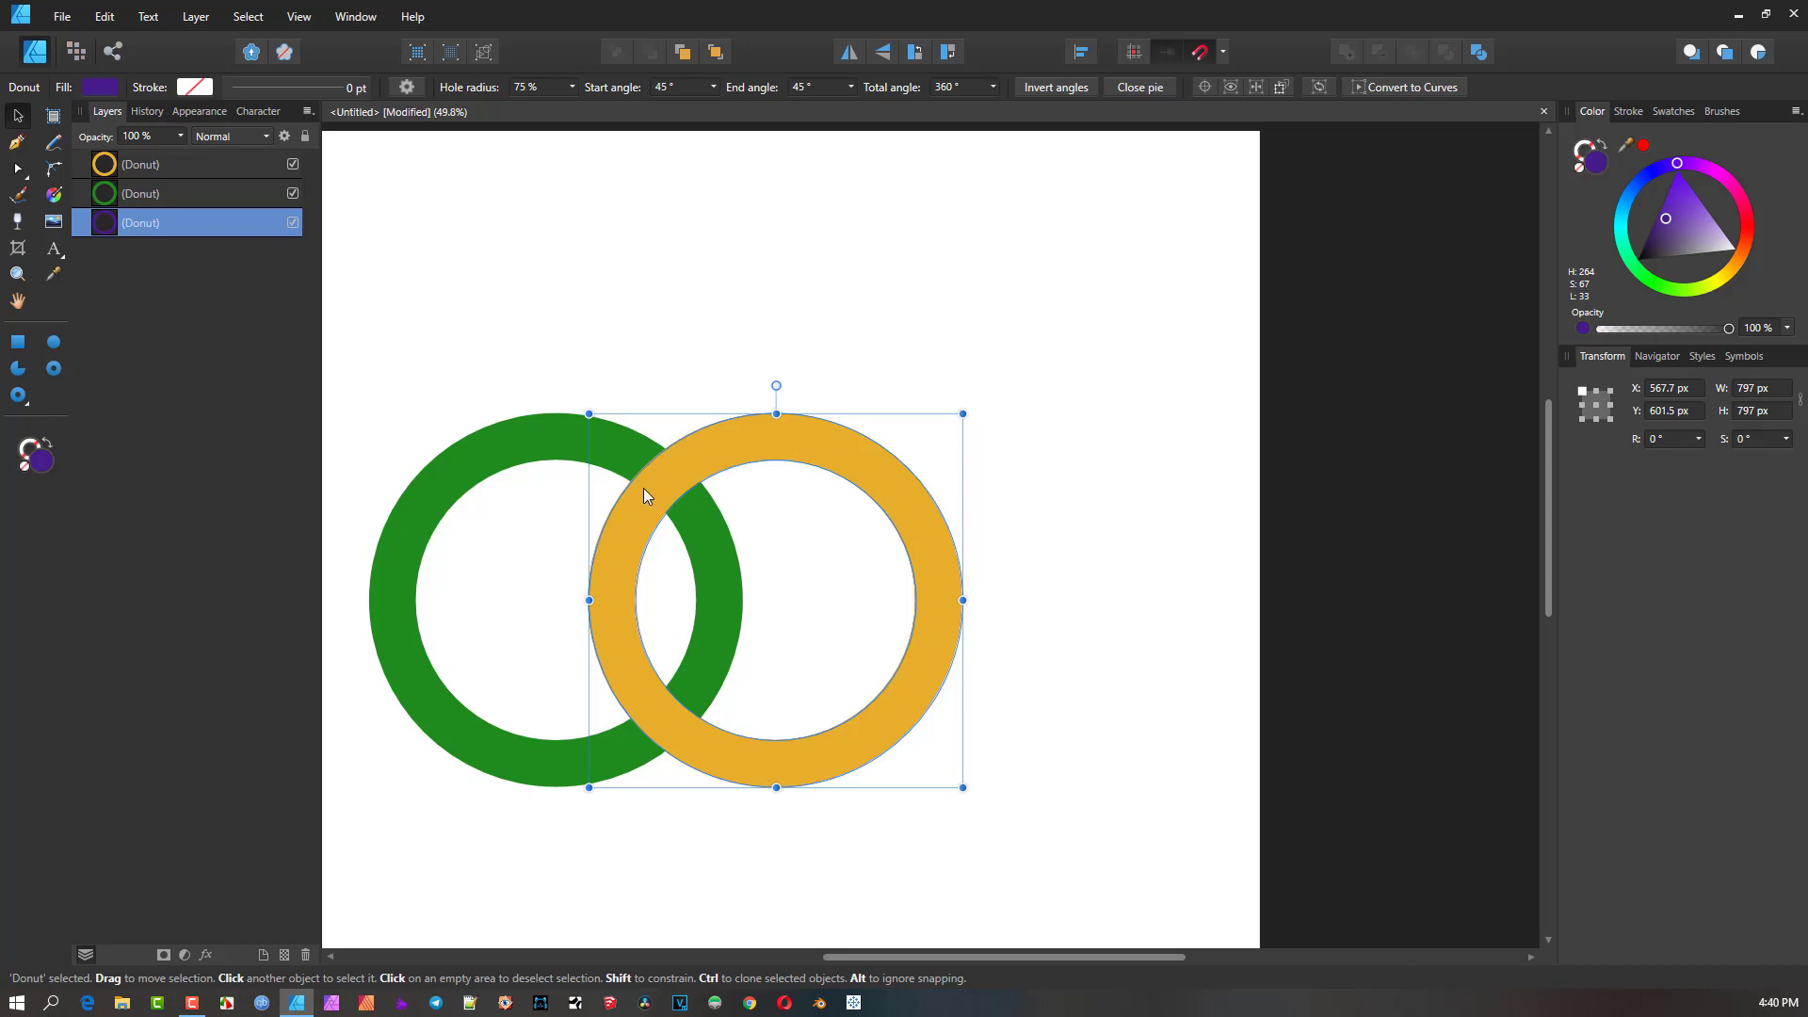
shift+click(513, 433)
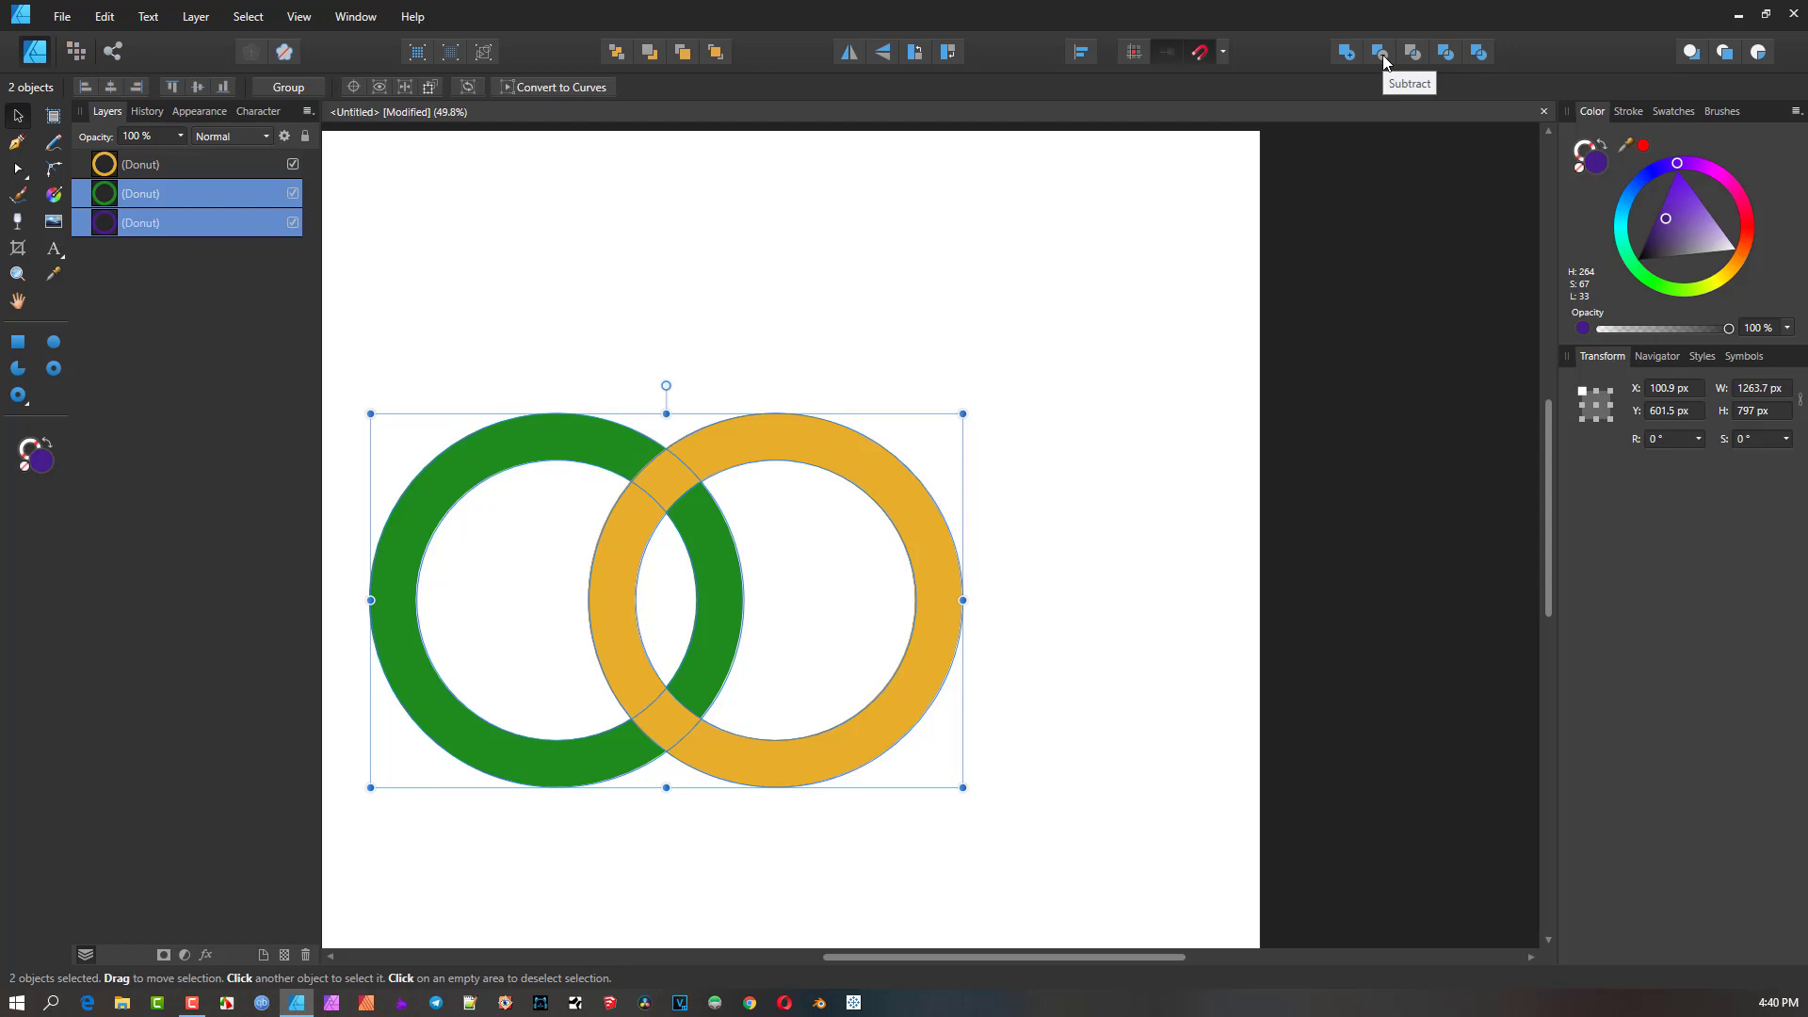
click(789, 439)
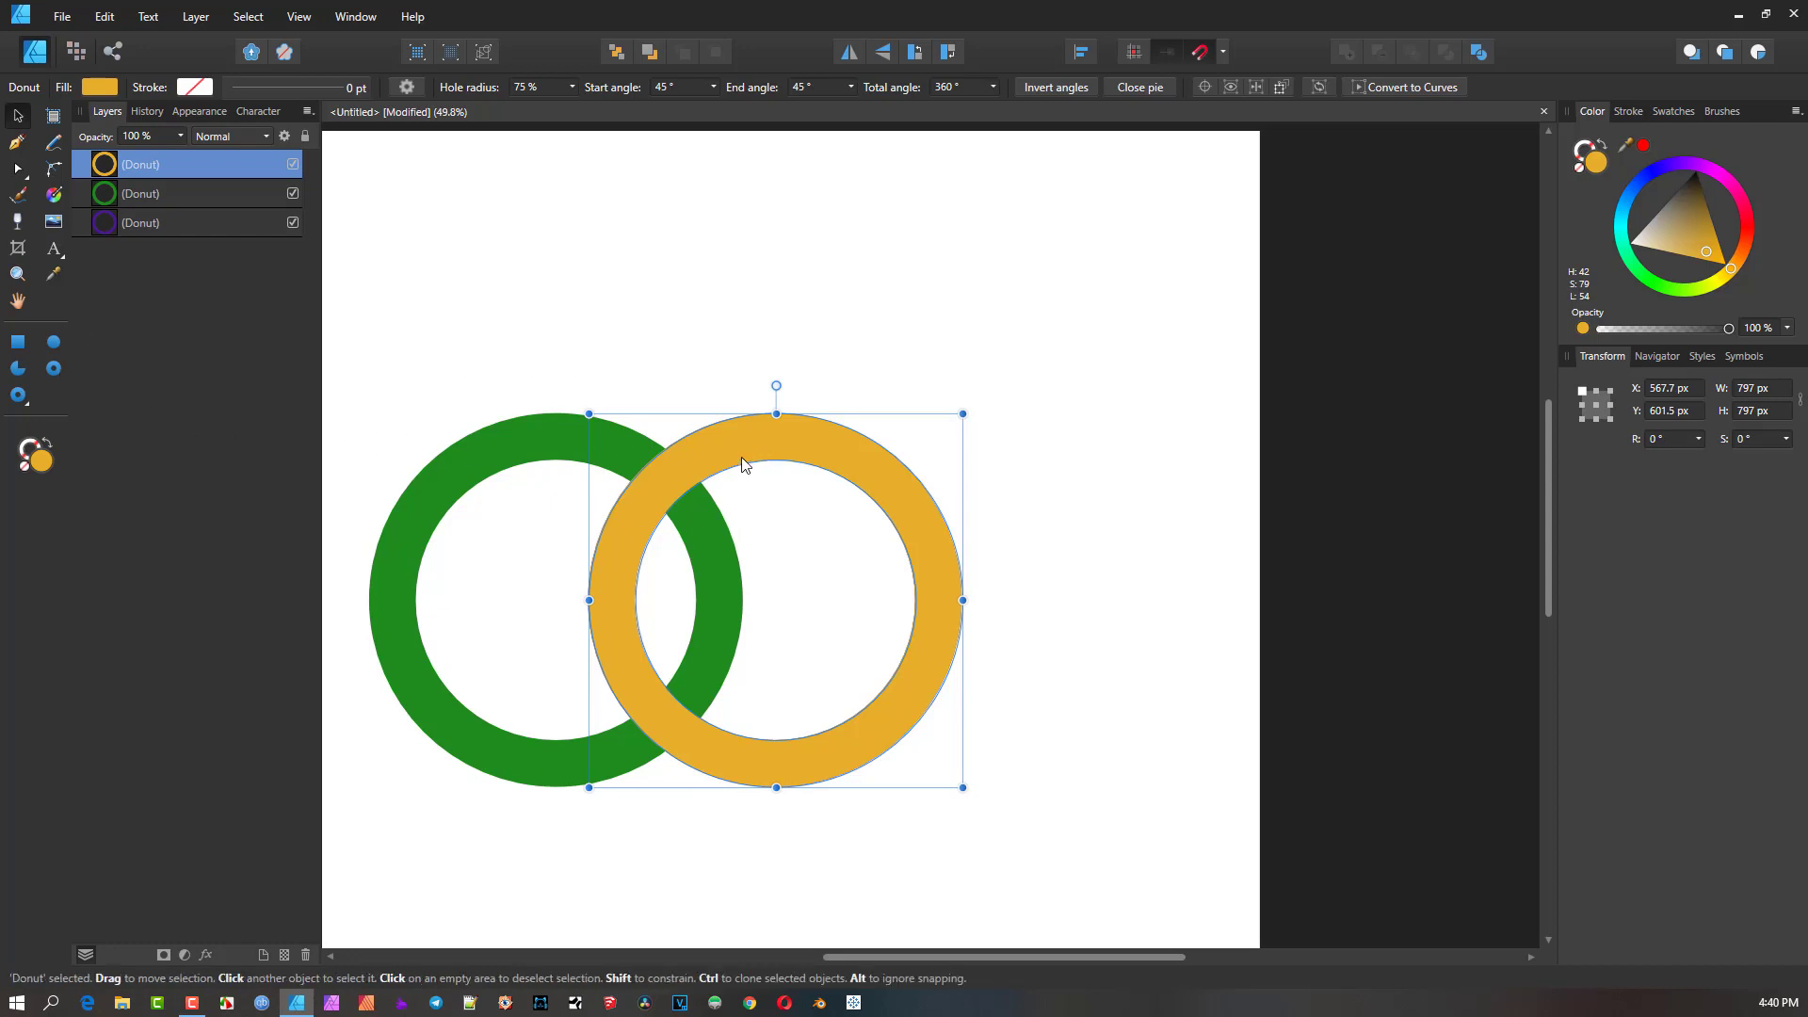
- Trim the gold ring to a 45° arc from 202.5° to 247.5° over the lower crossing
click(17, 173)
drag(908, 468, 695, 434)
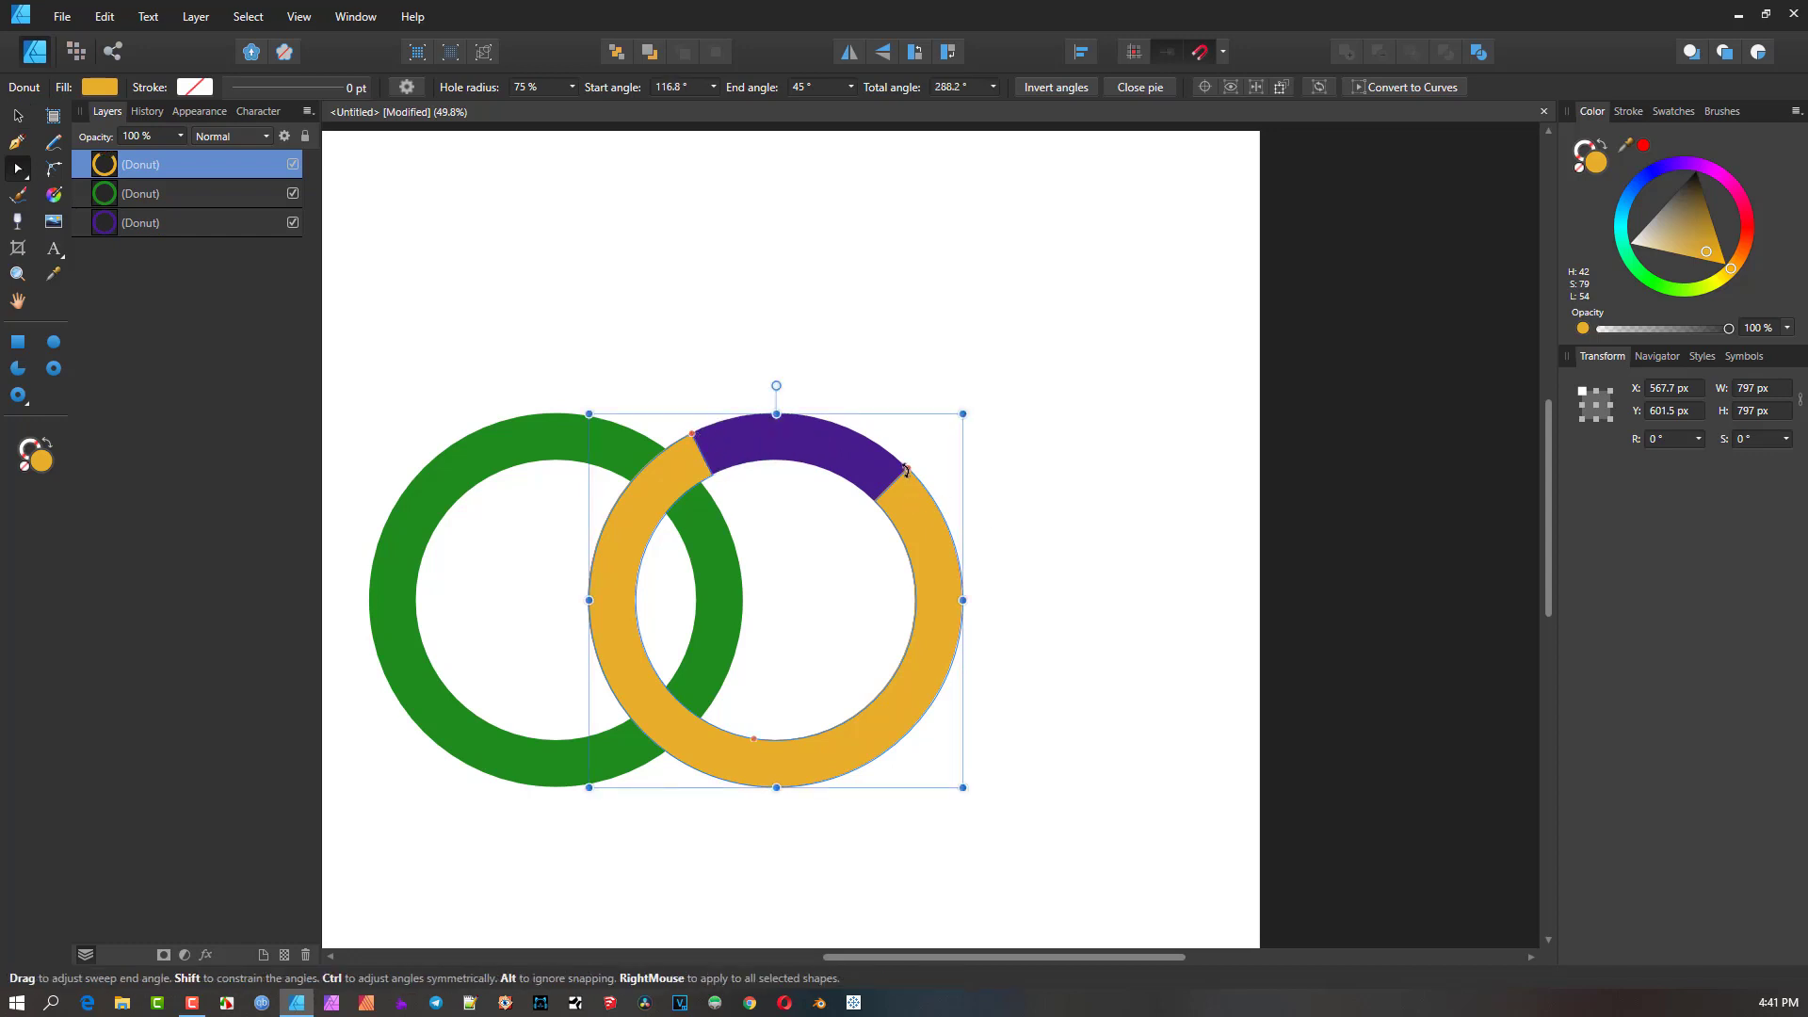
drag(908, 470, 610, 516)
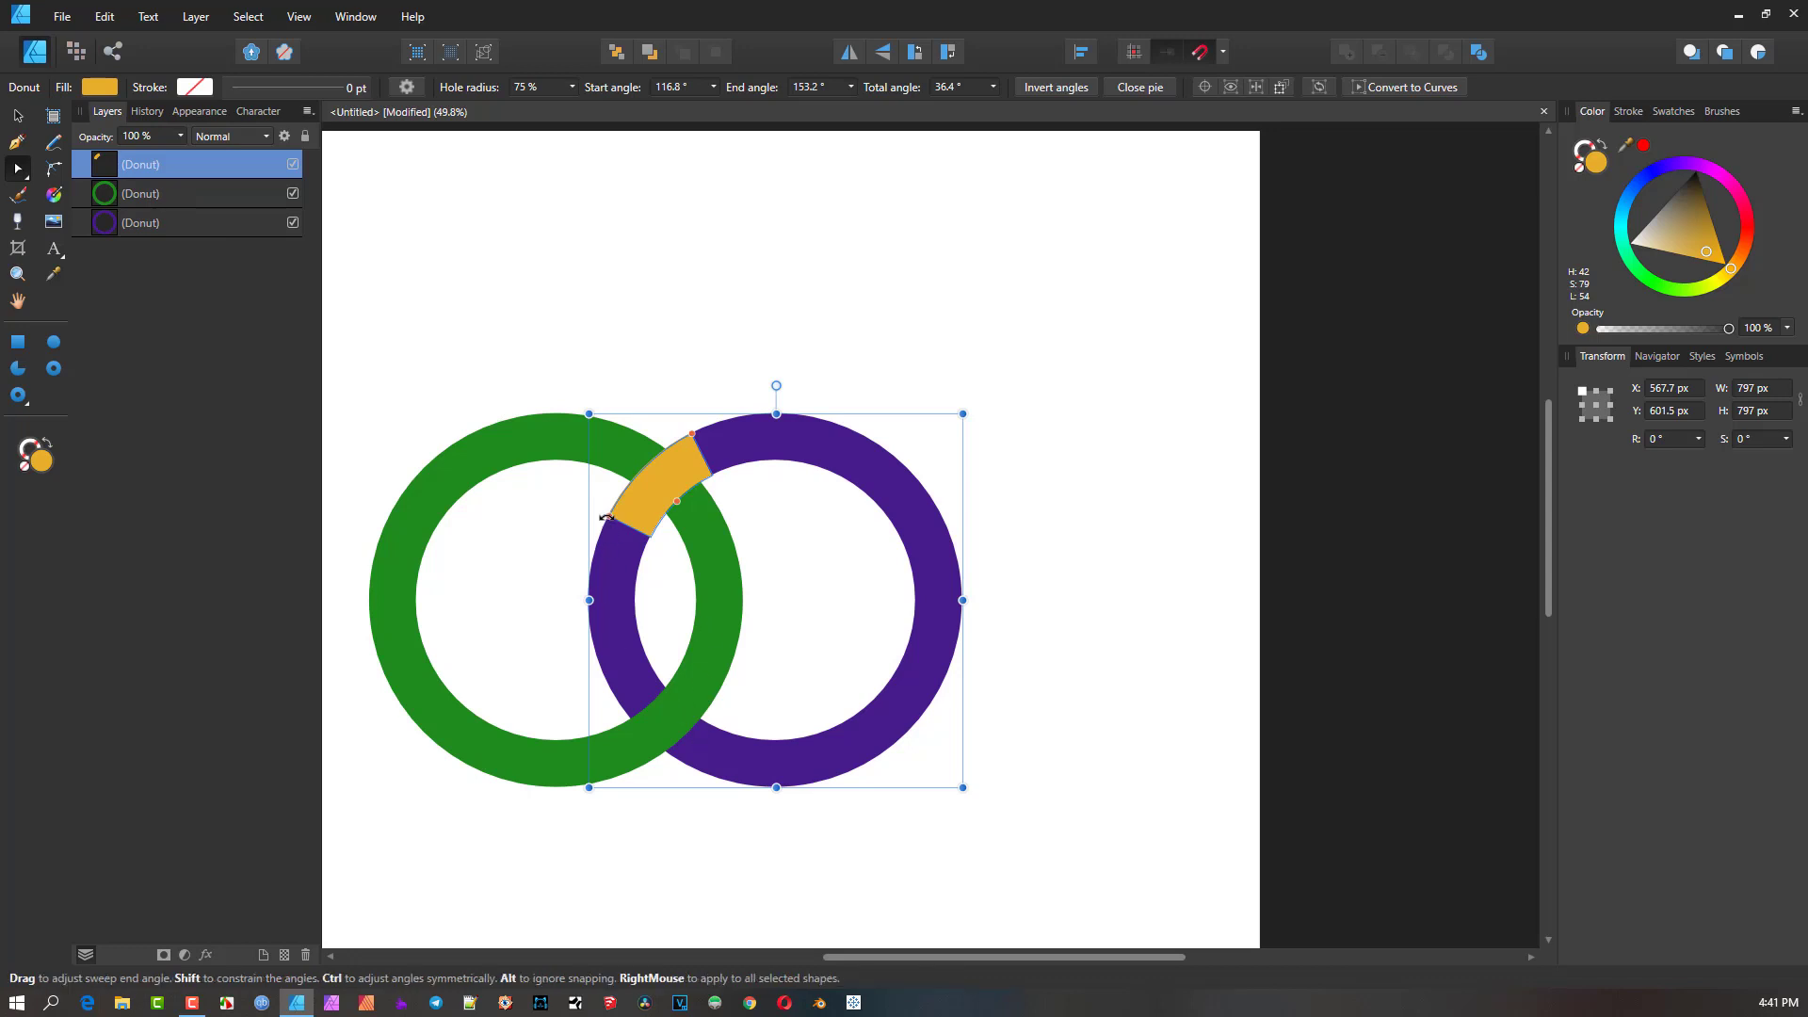
drag(606, 516, 701, 783)
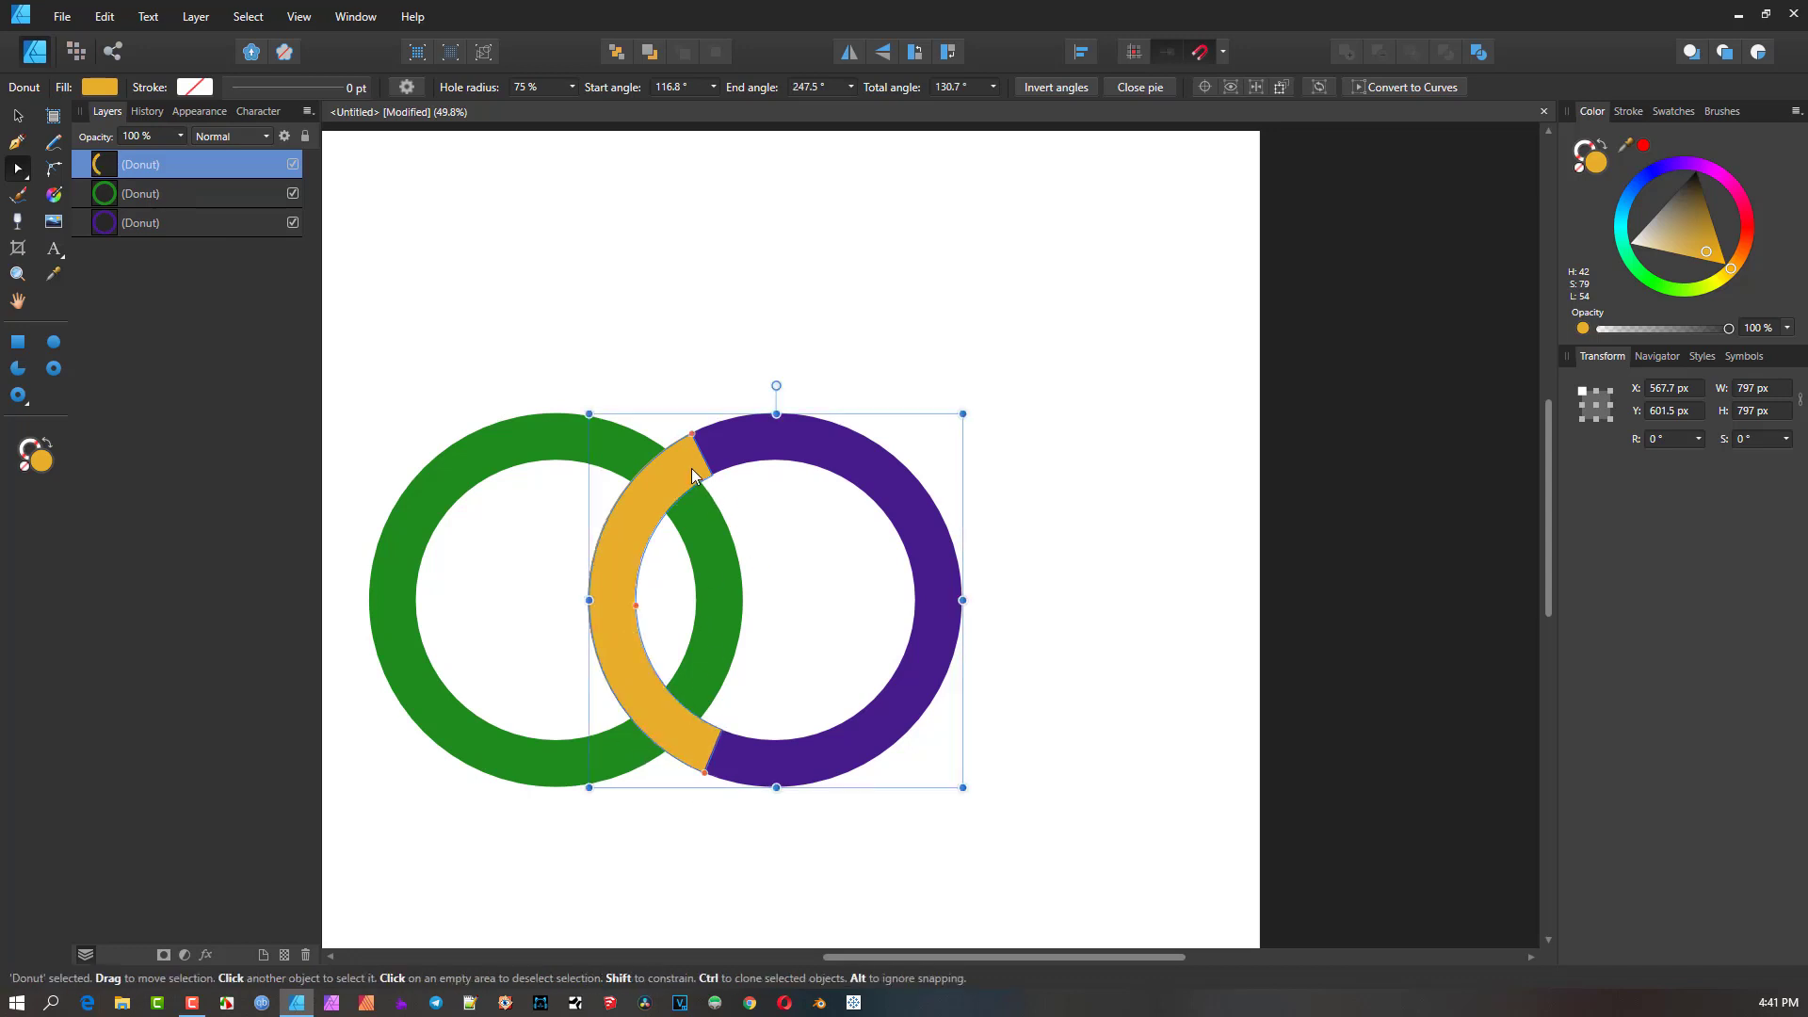
drag(692, 430, 593, 674)
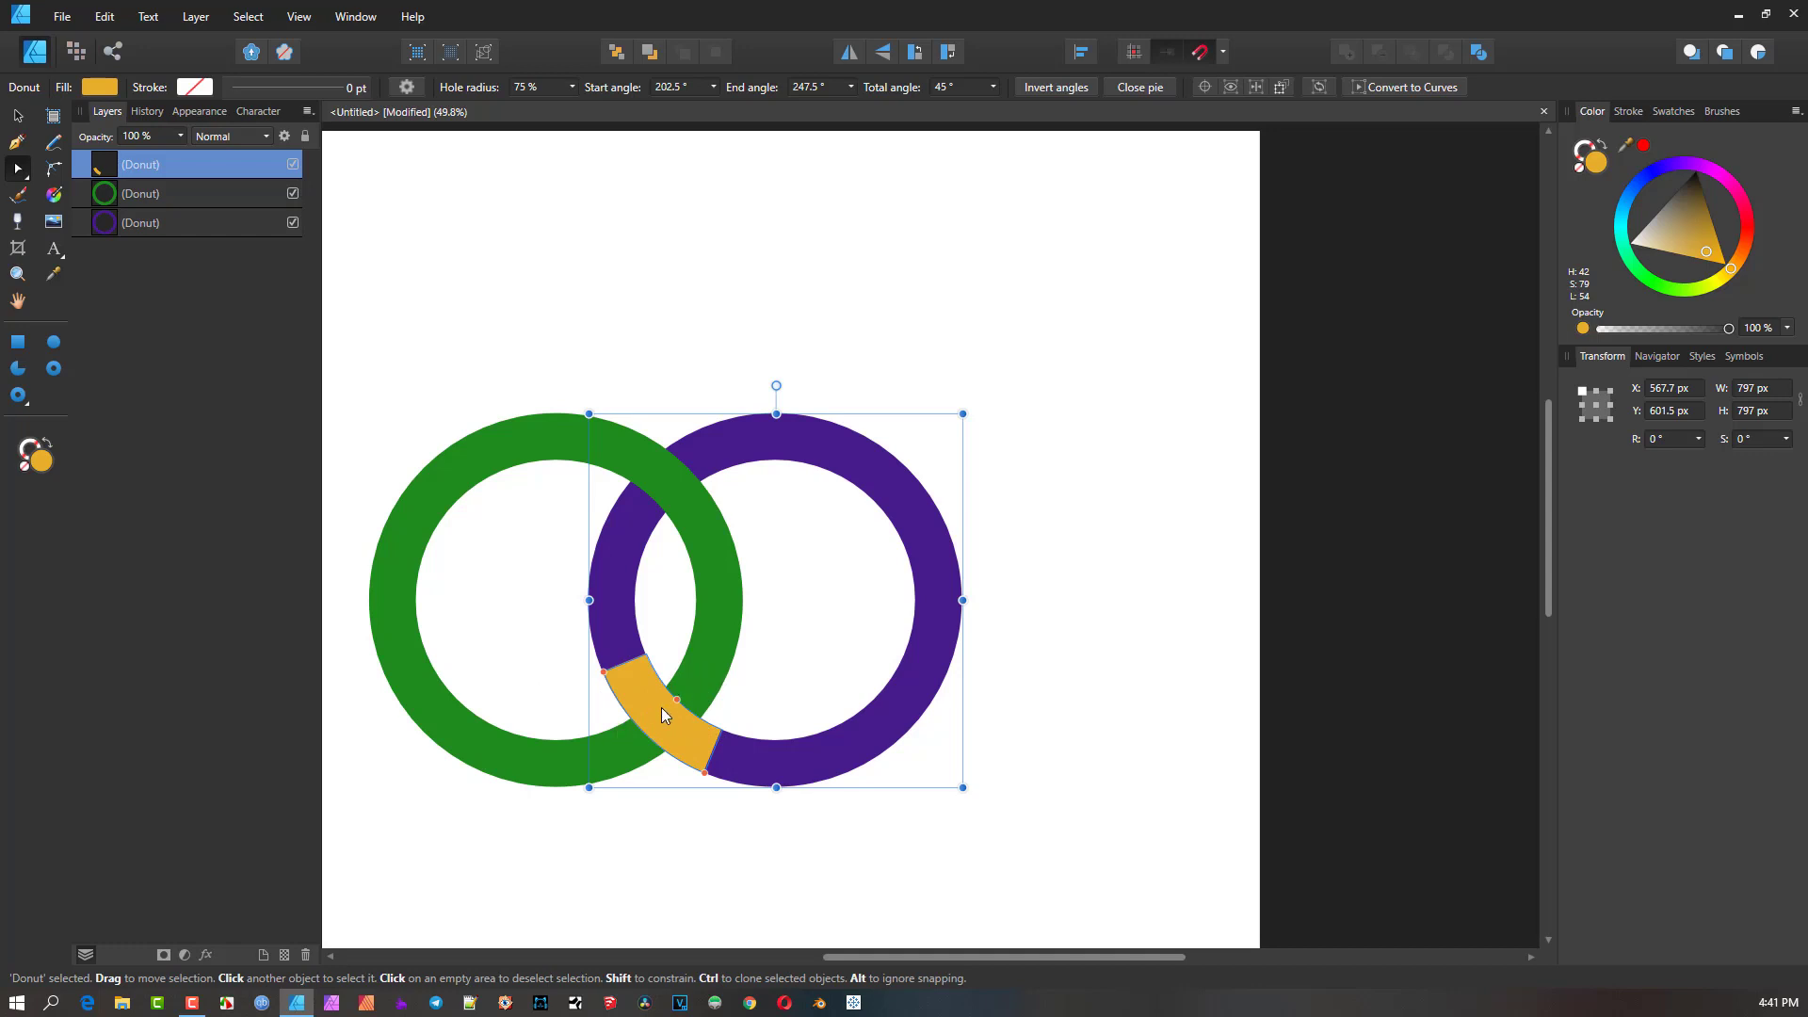
click(293, 165)
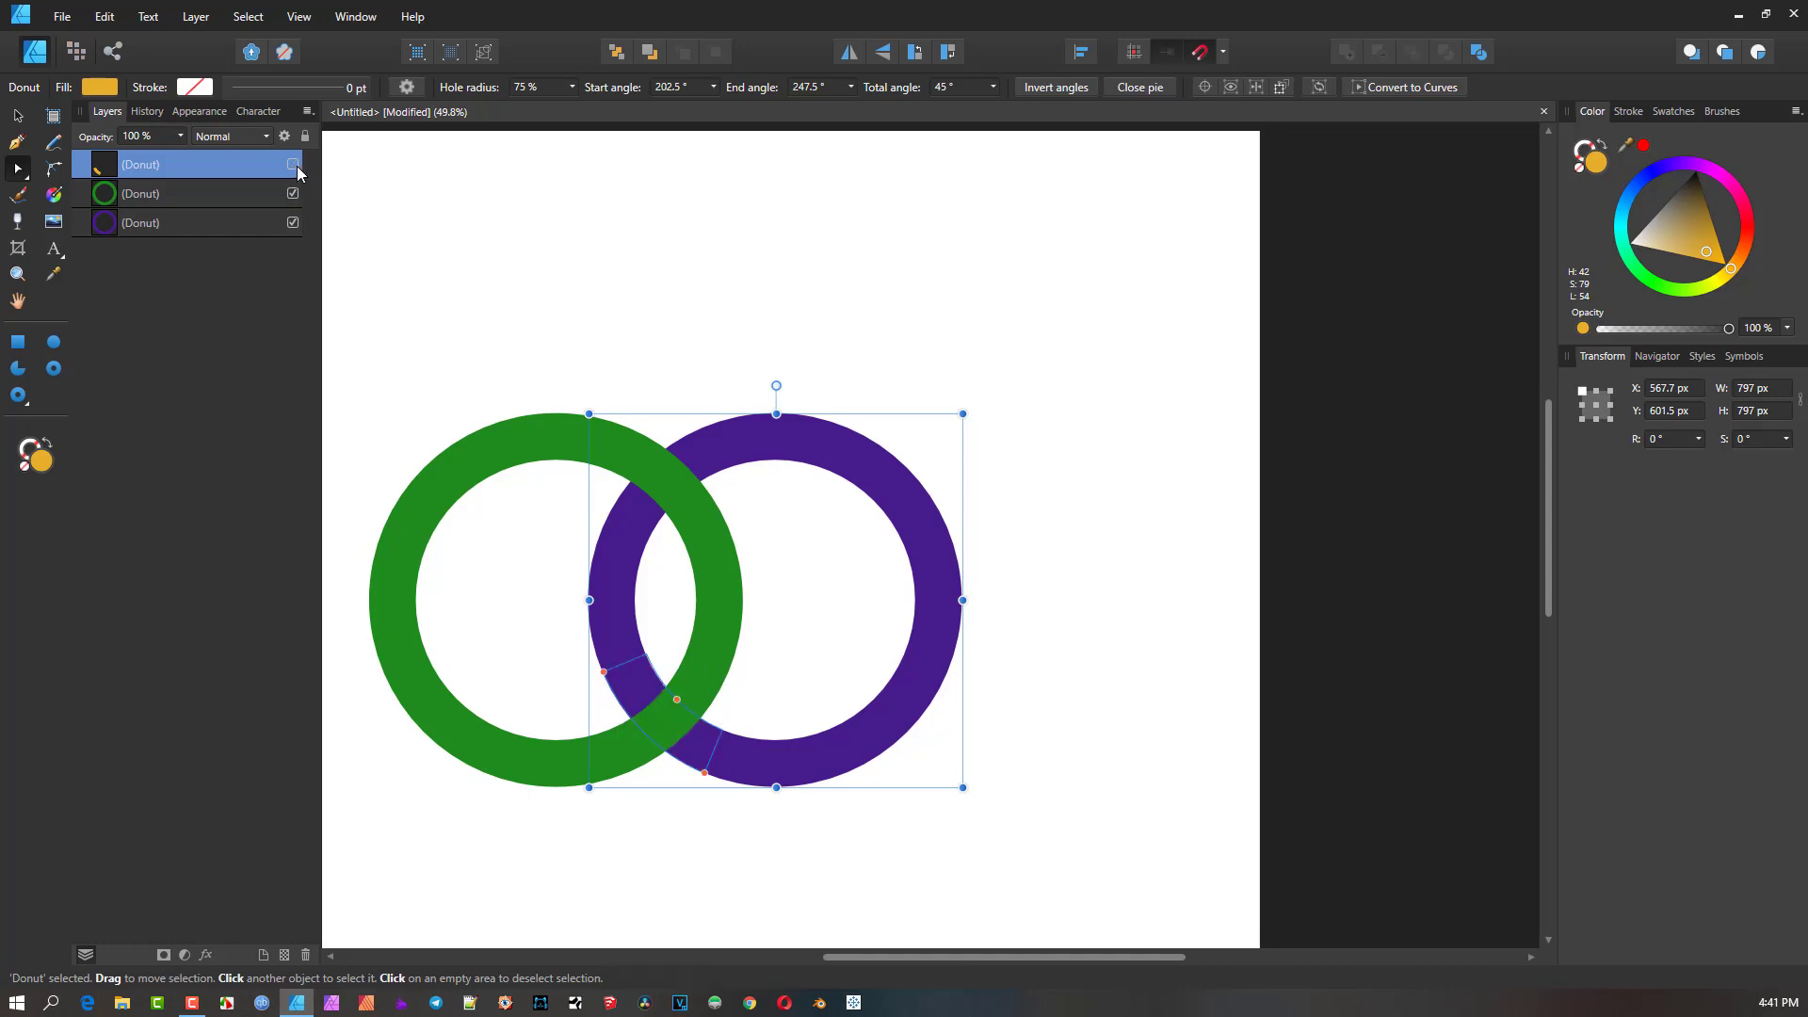
click(293, 165)
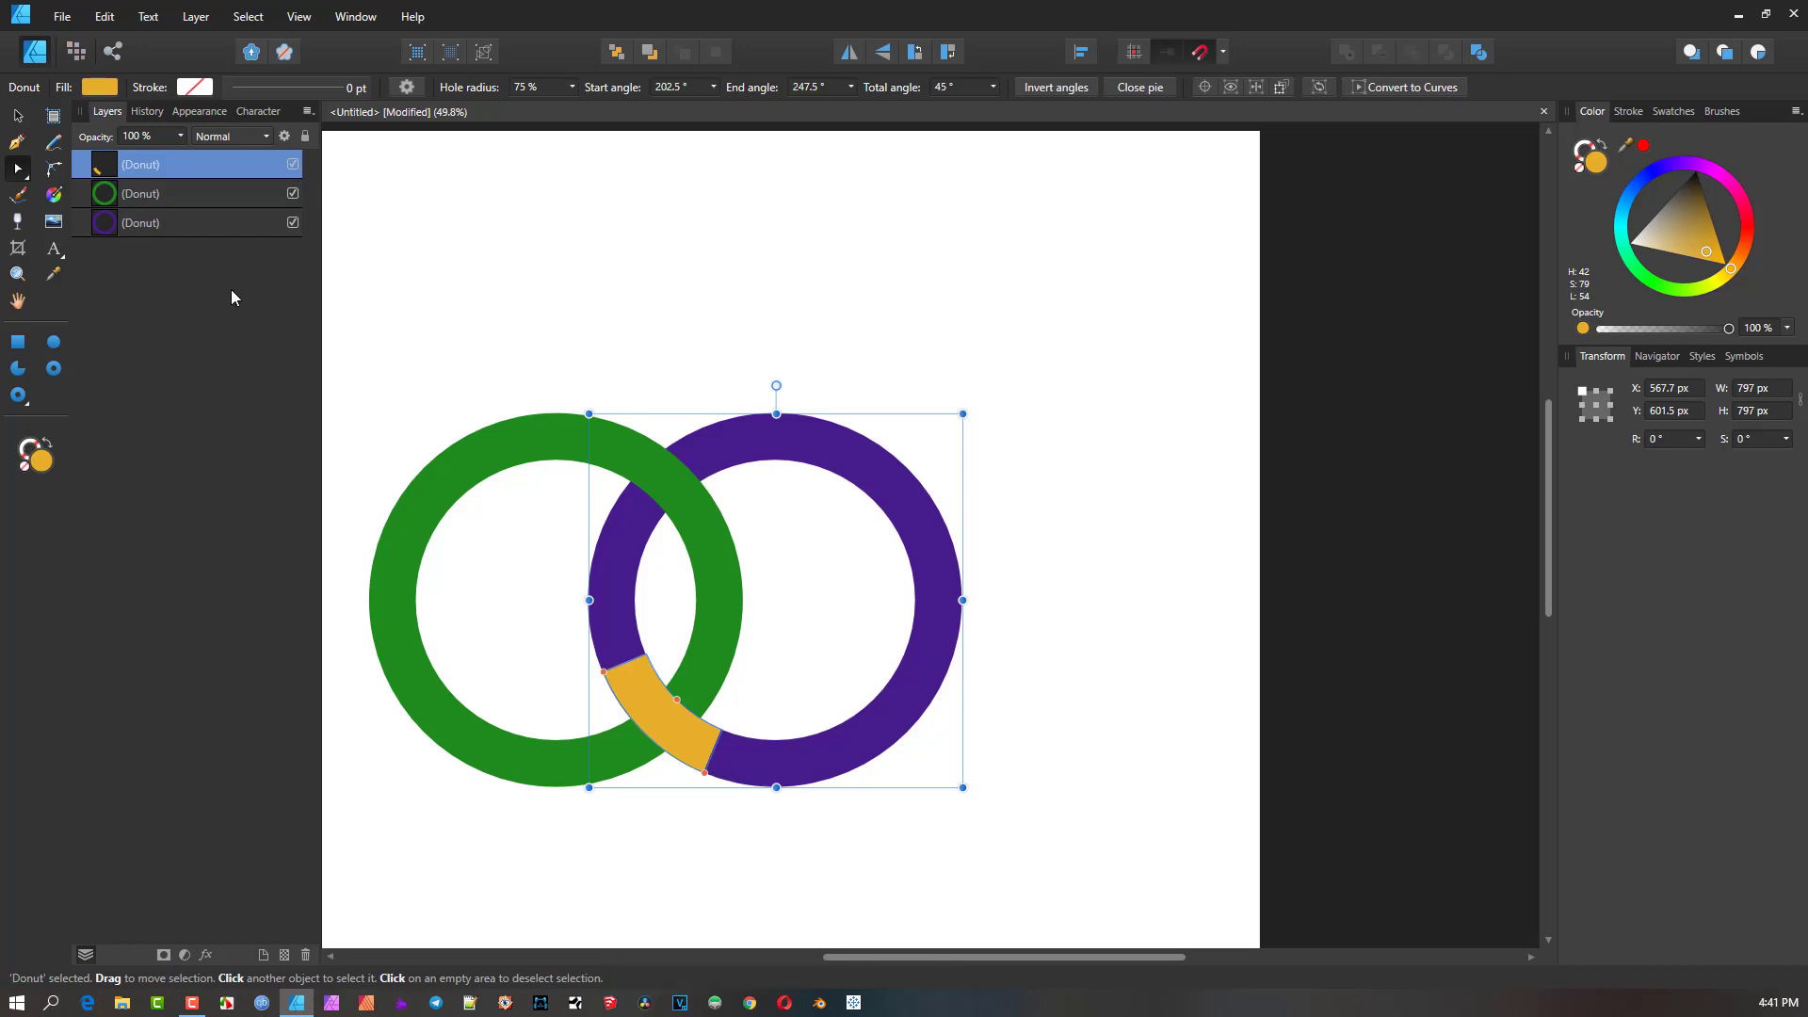
- Select the green ring with the orange arc, extend the arc, and Subtract it from the green ring
shift+click(147, 192)
click(160, 166)
shift+click(155, 188)
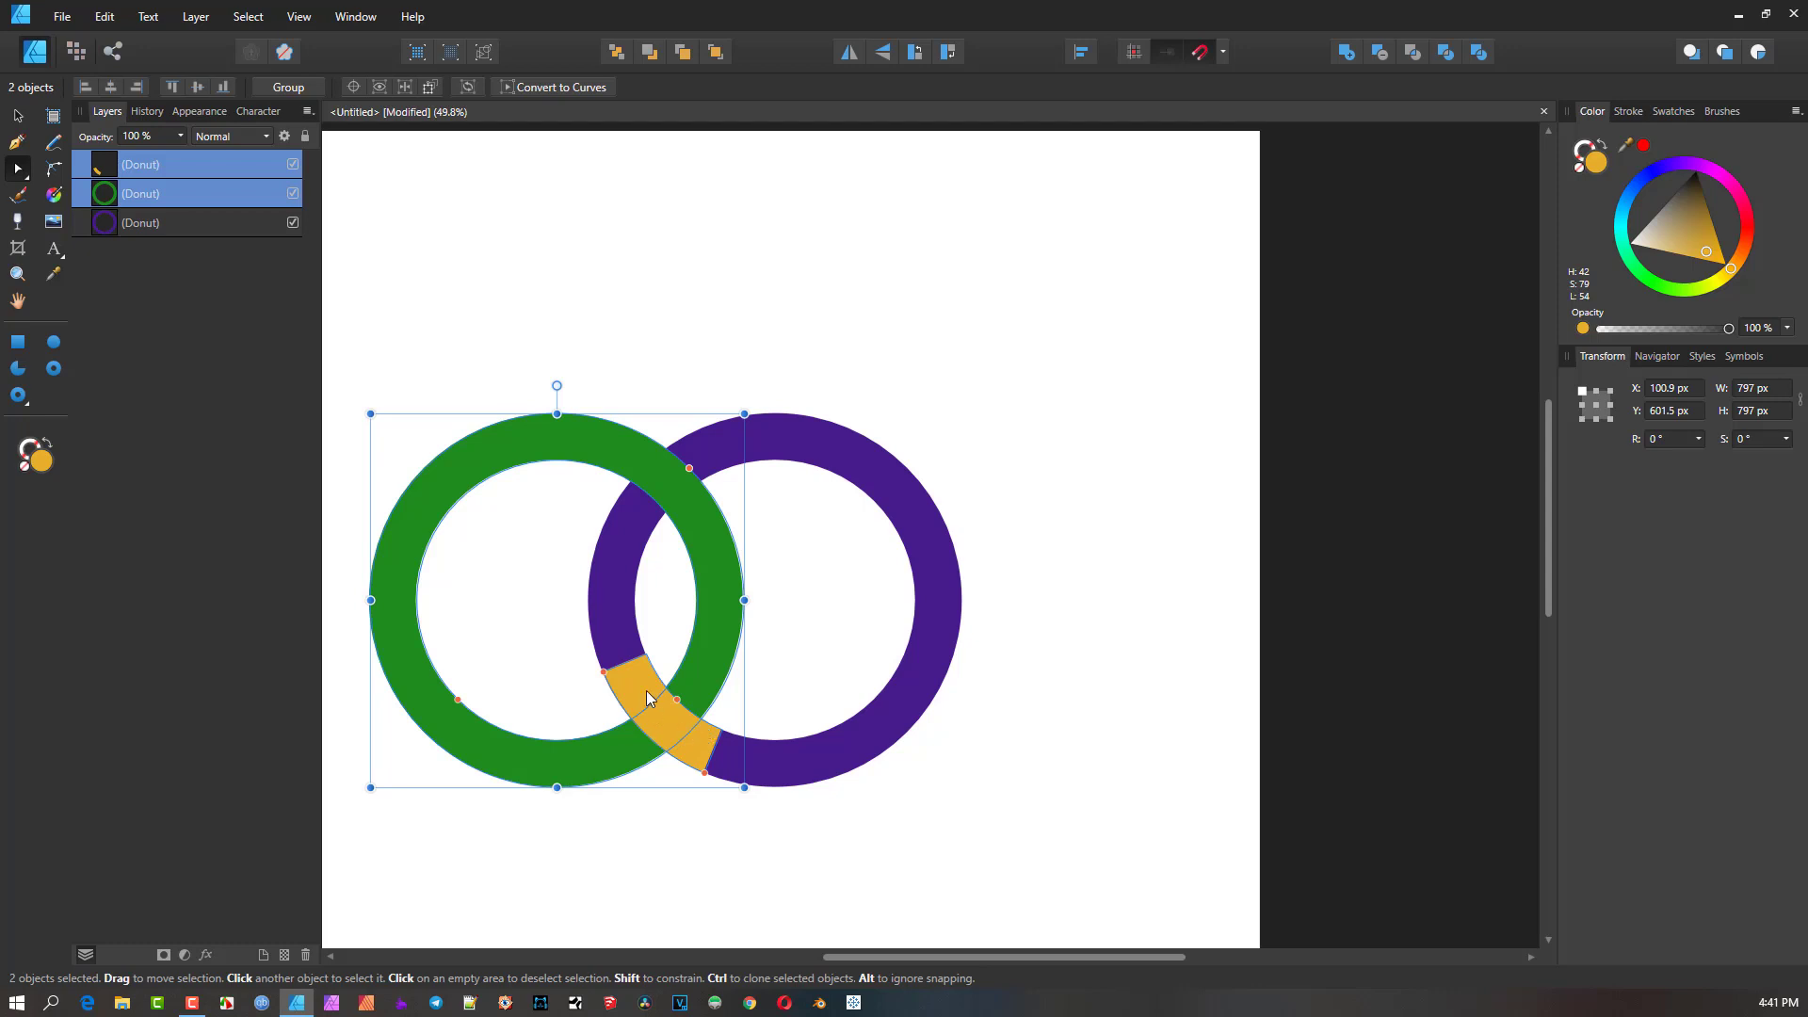
scroll(641, 684, up, 2)
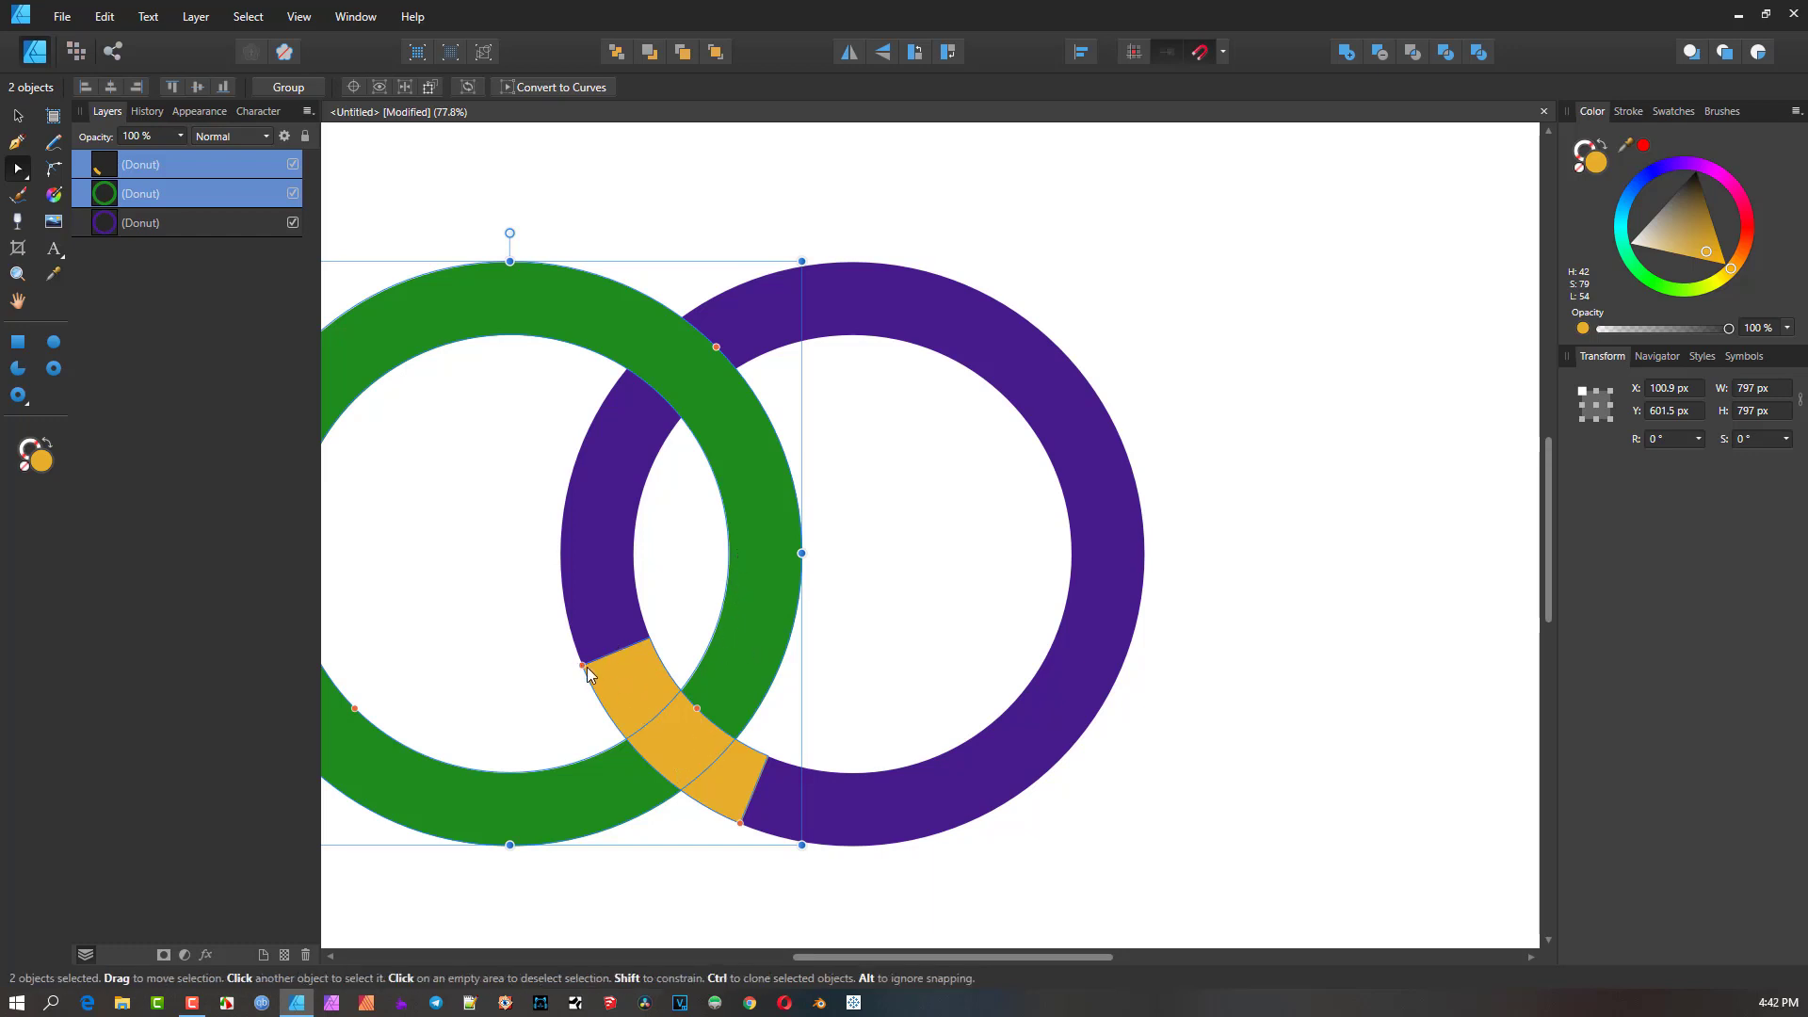
drag(582, 665, 557, 719)
click(1380, 51)
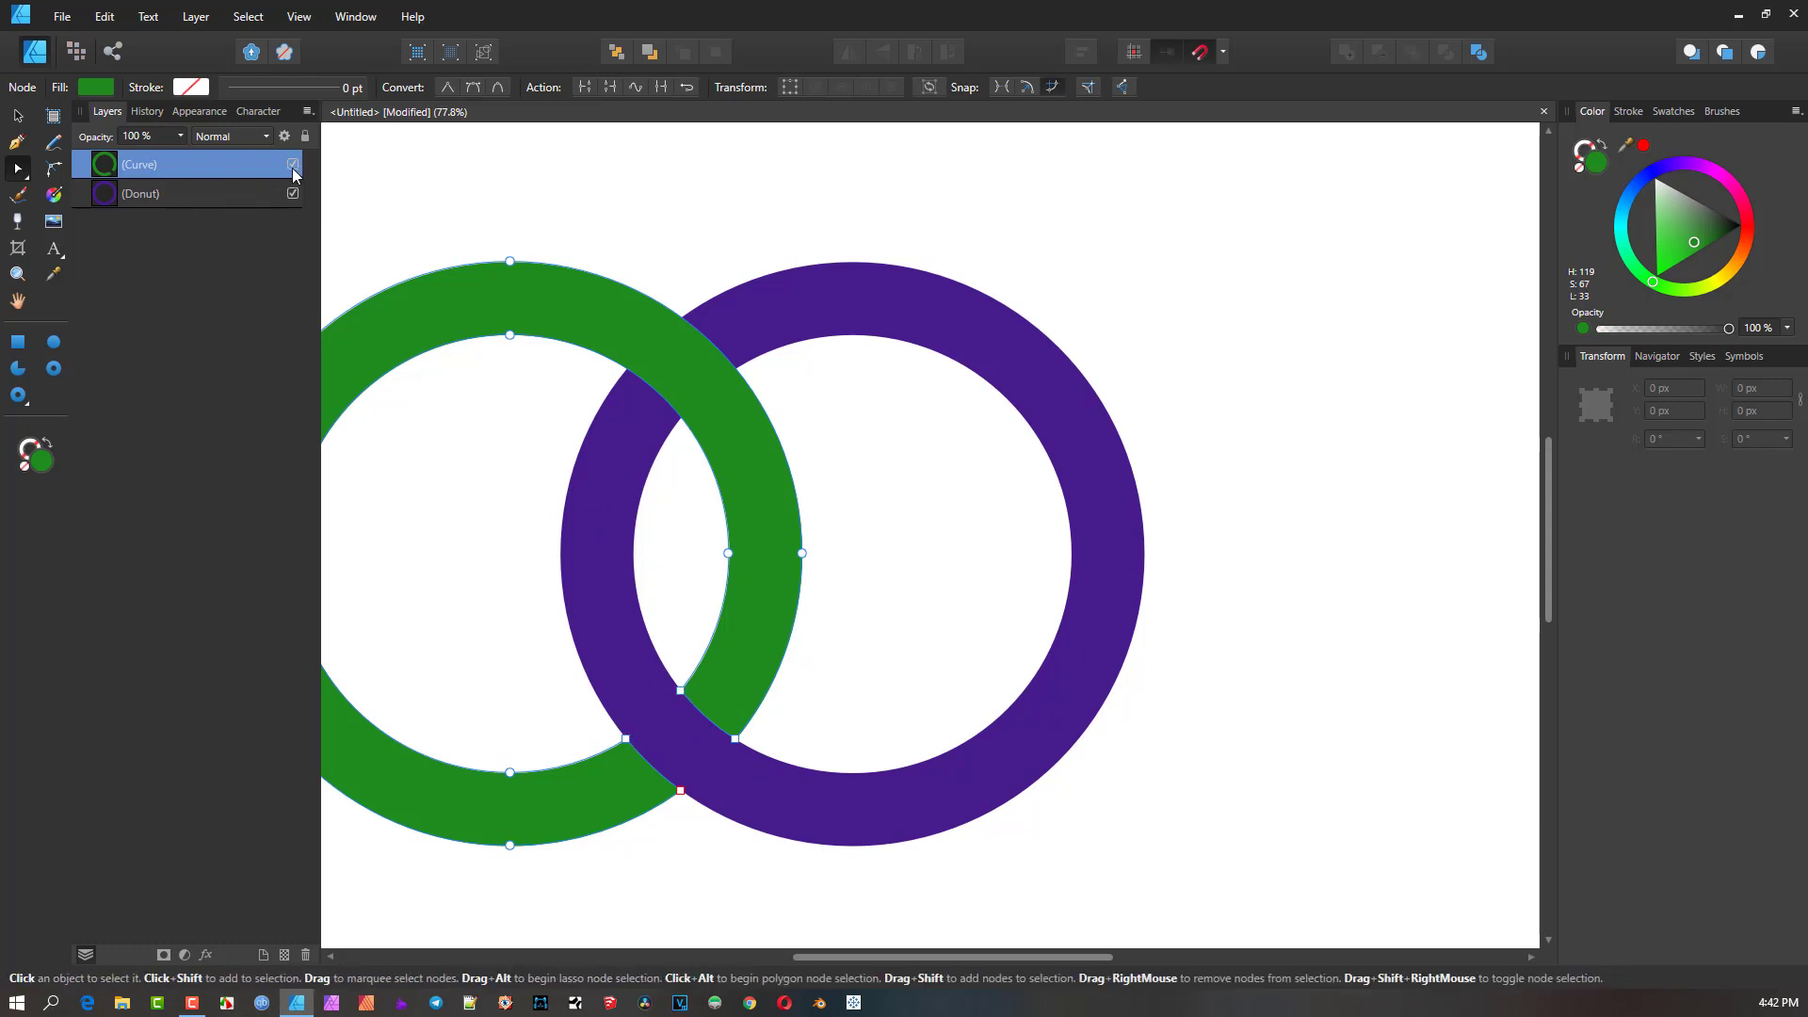
- Toggle the purple ring to check the cut, then marquee-select both rings
click(292, 193)
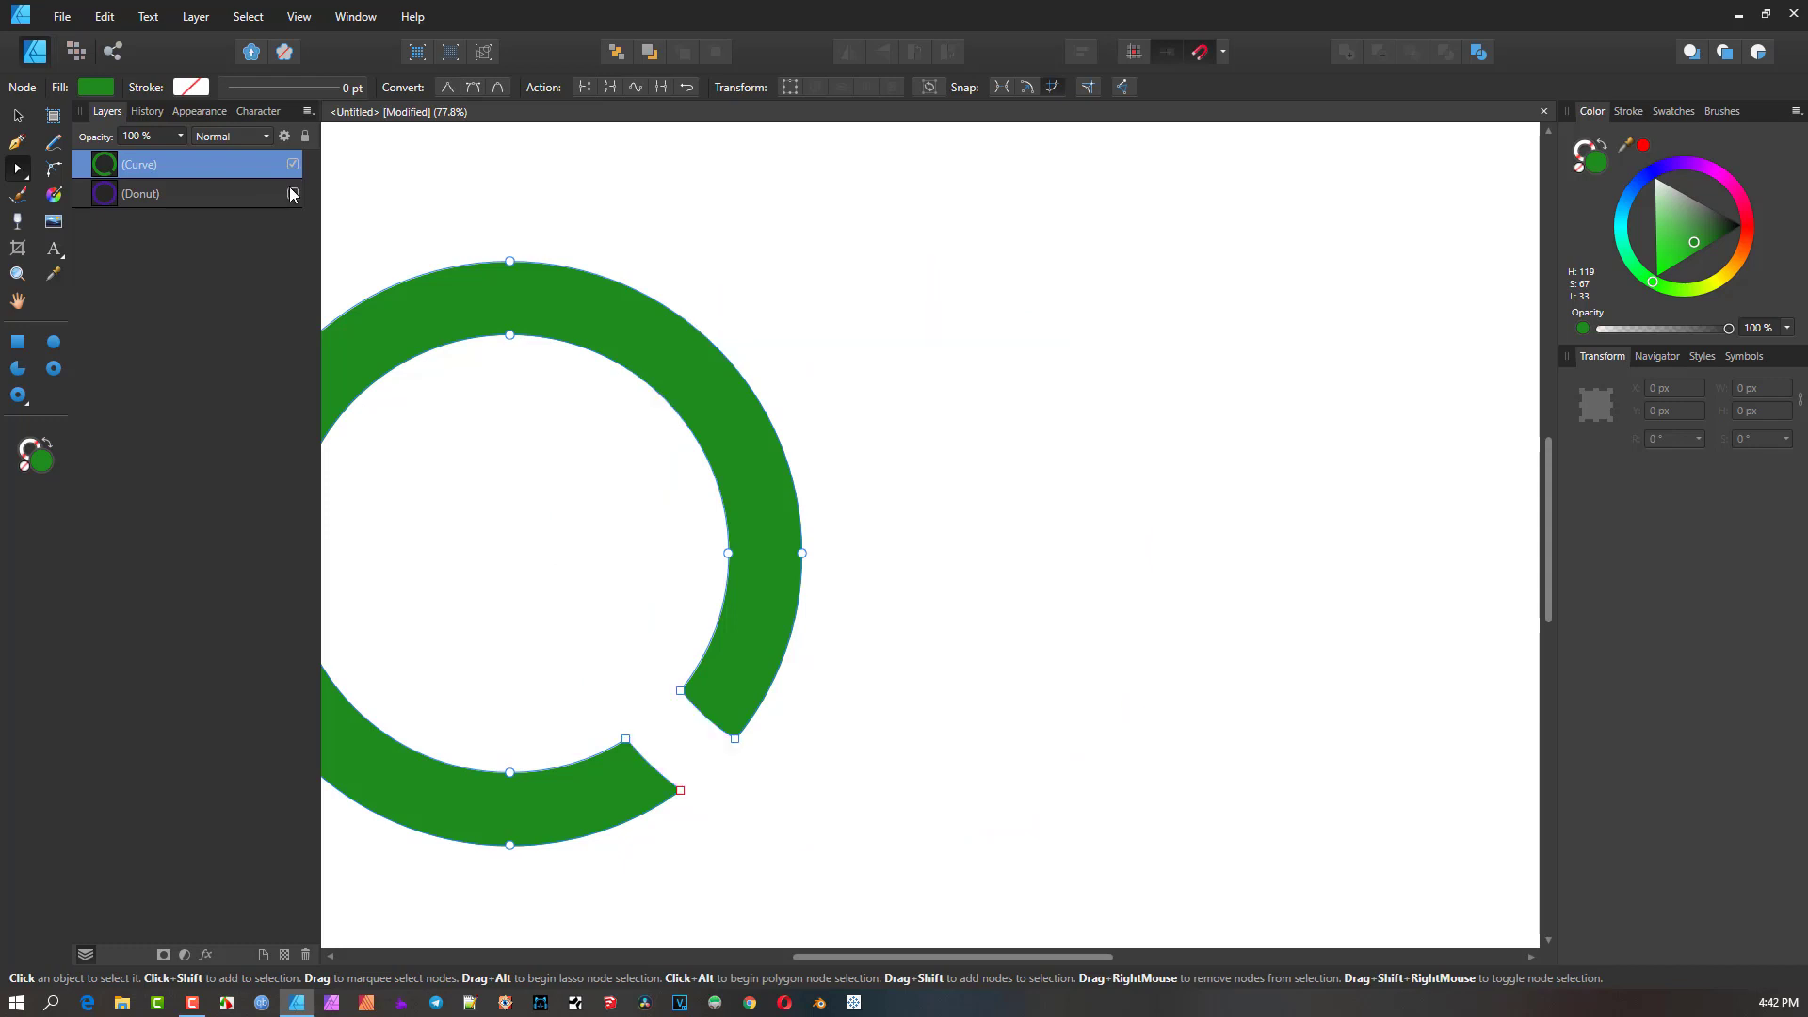
click(292, 193)
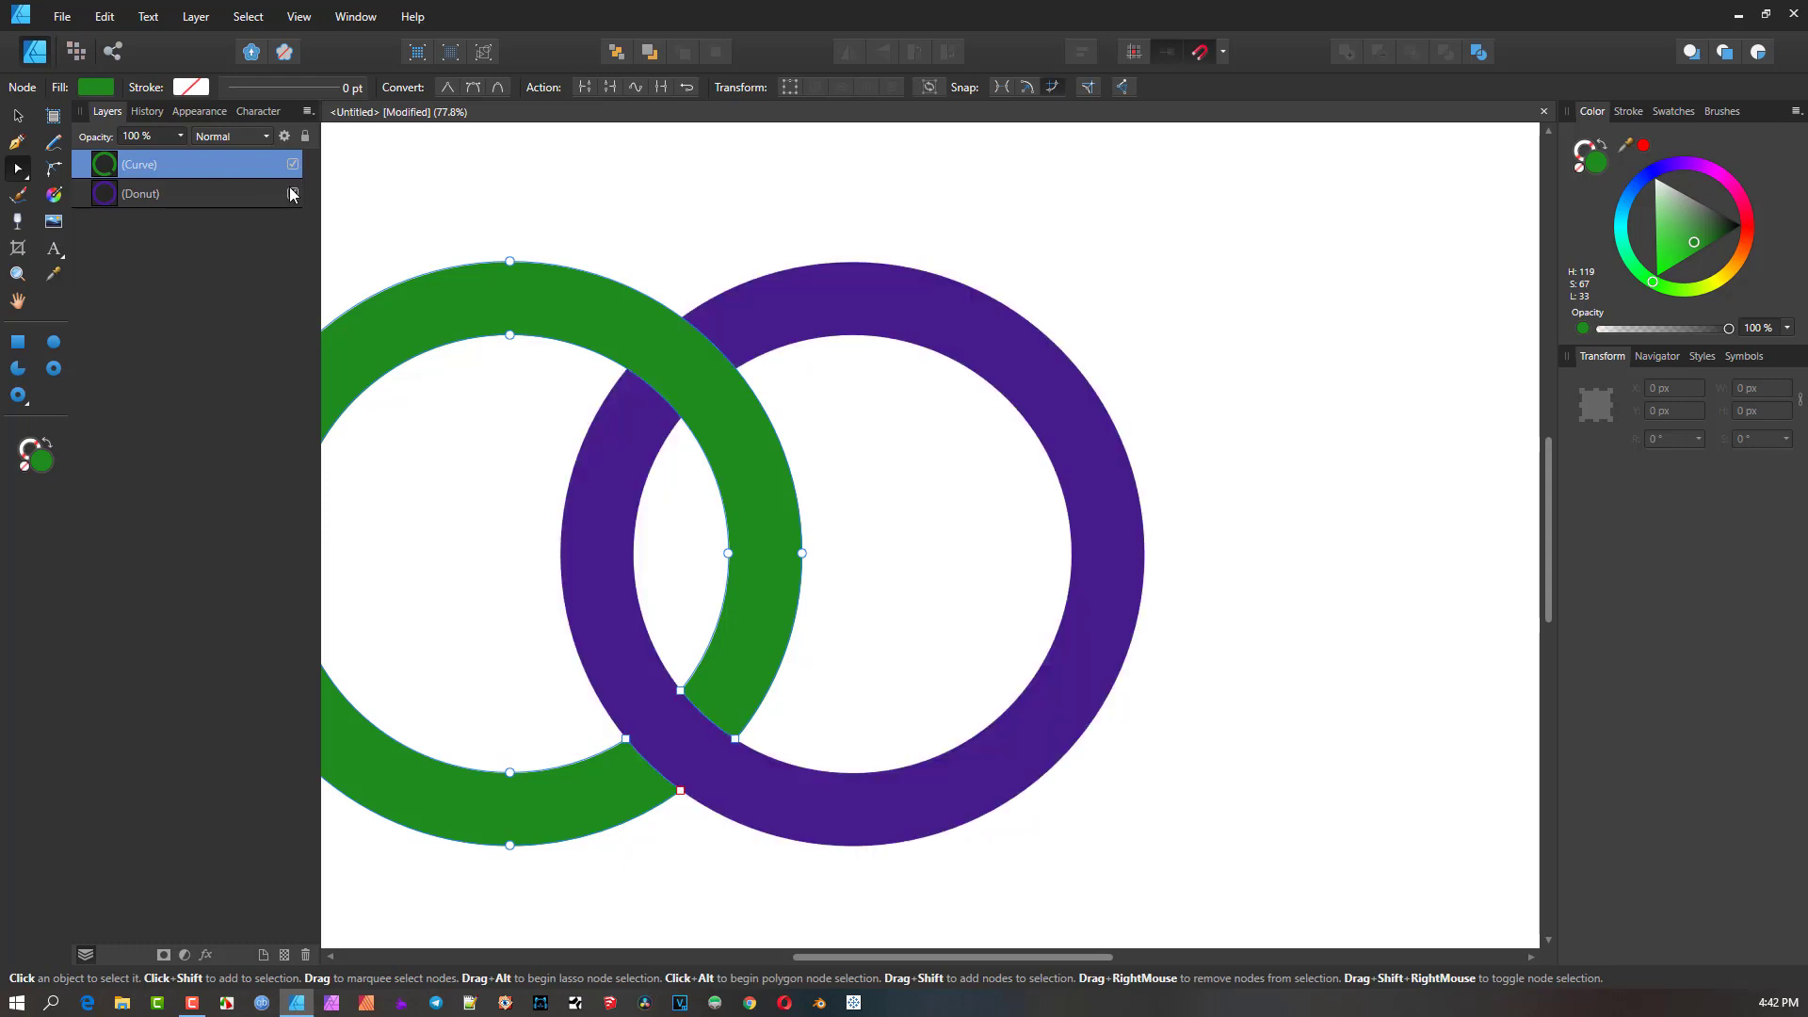
scroll(666, 384, down, 3)
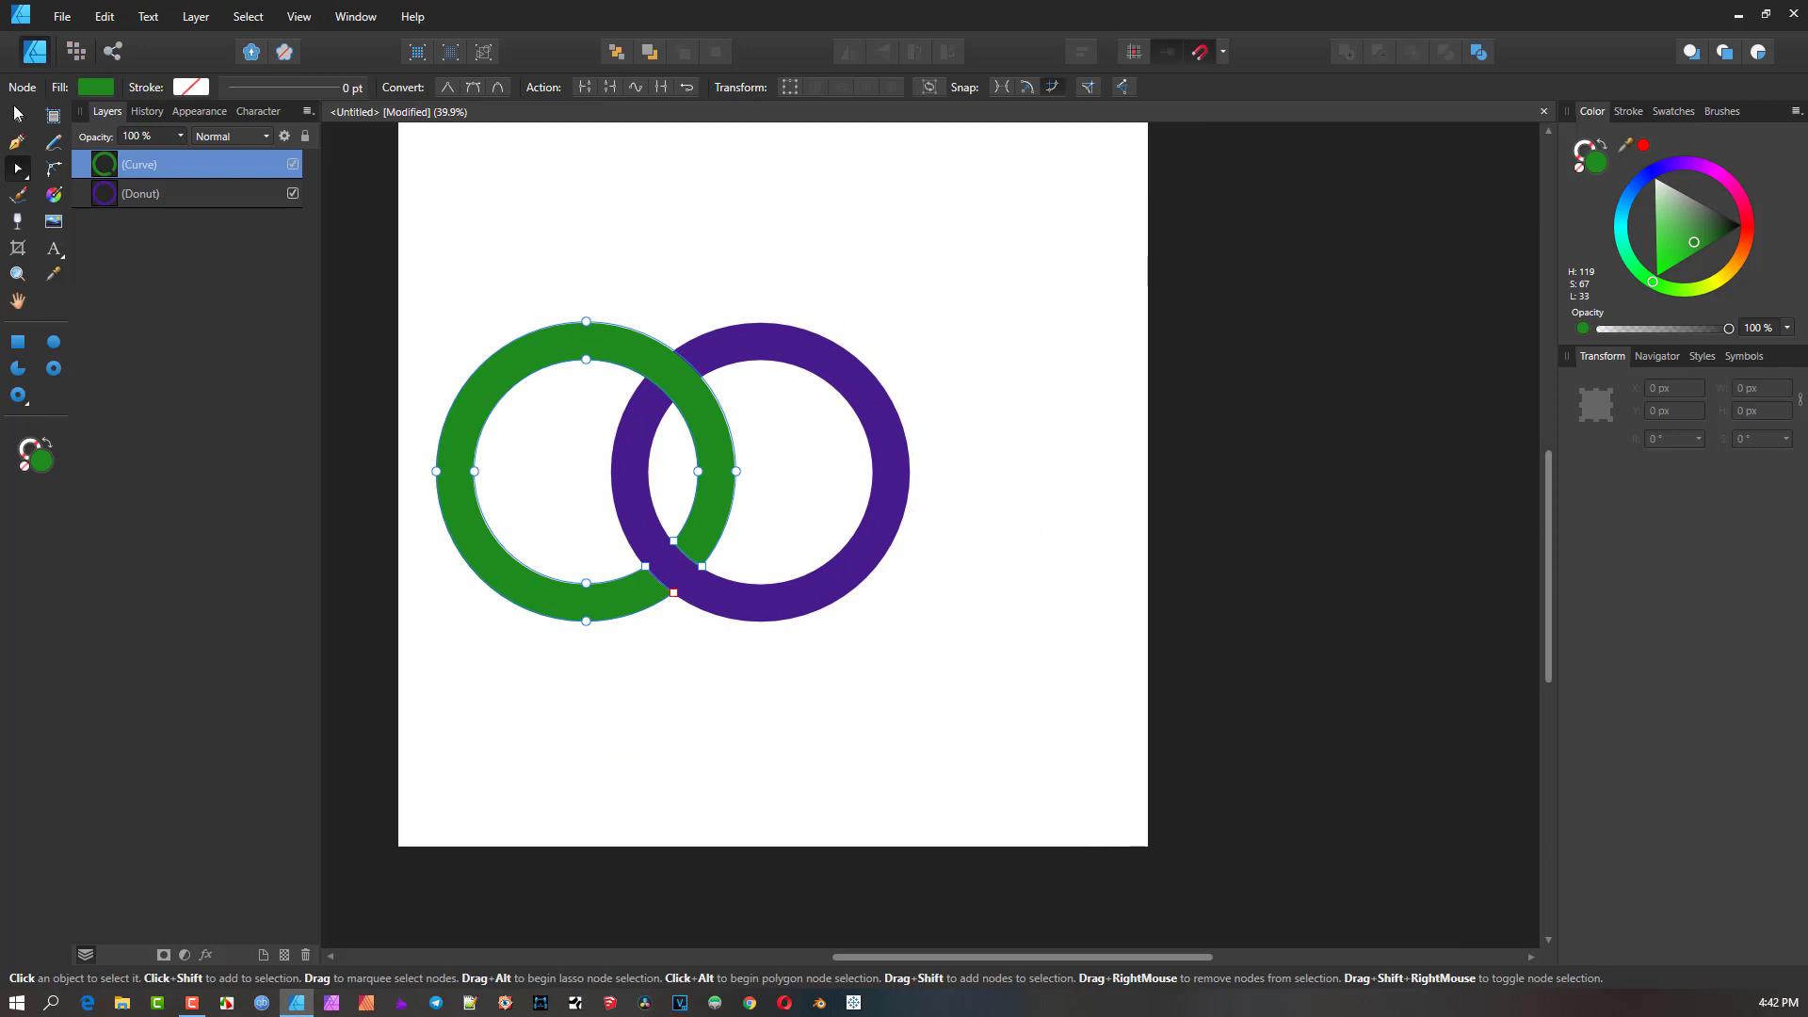
click(18, 115)
drag(393, 273, 988, 725)
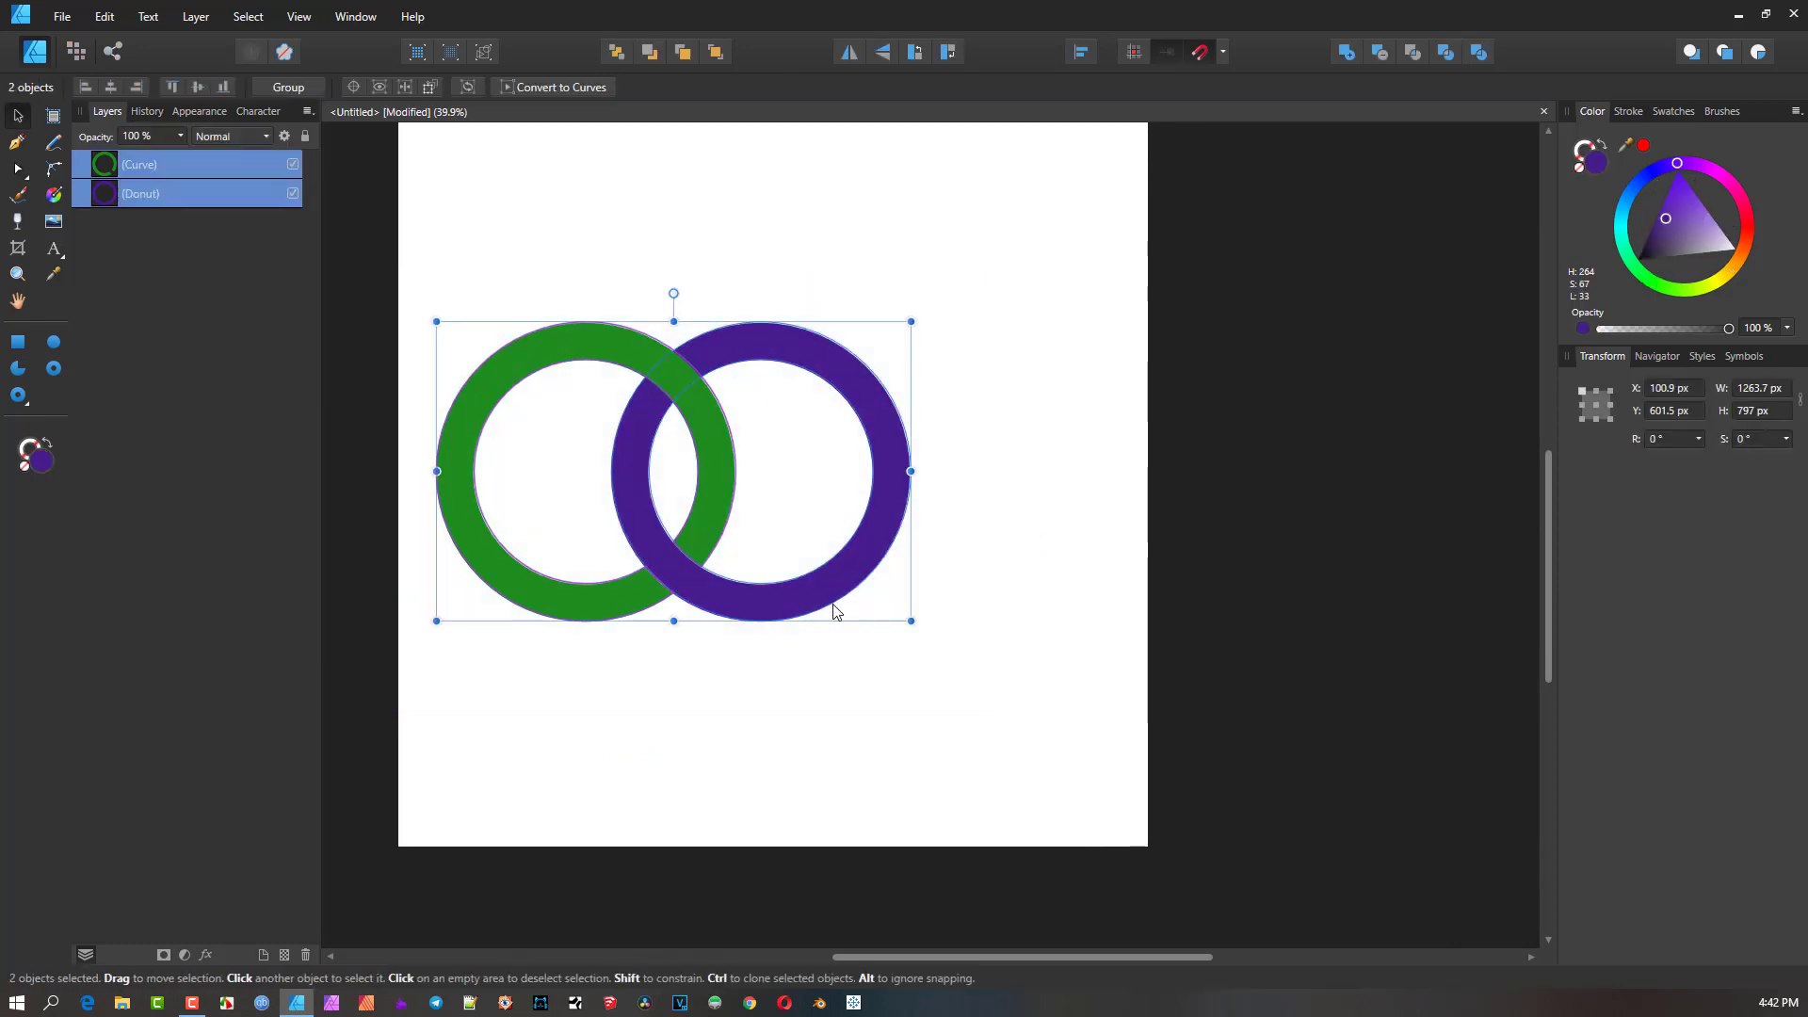
- Clone the purple ring to the right and colour the clone teal
click(835, 591)
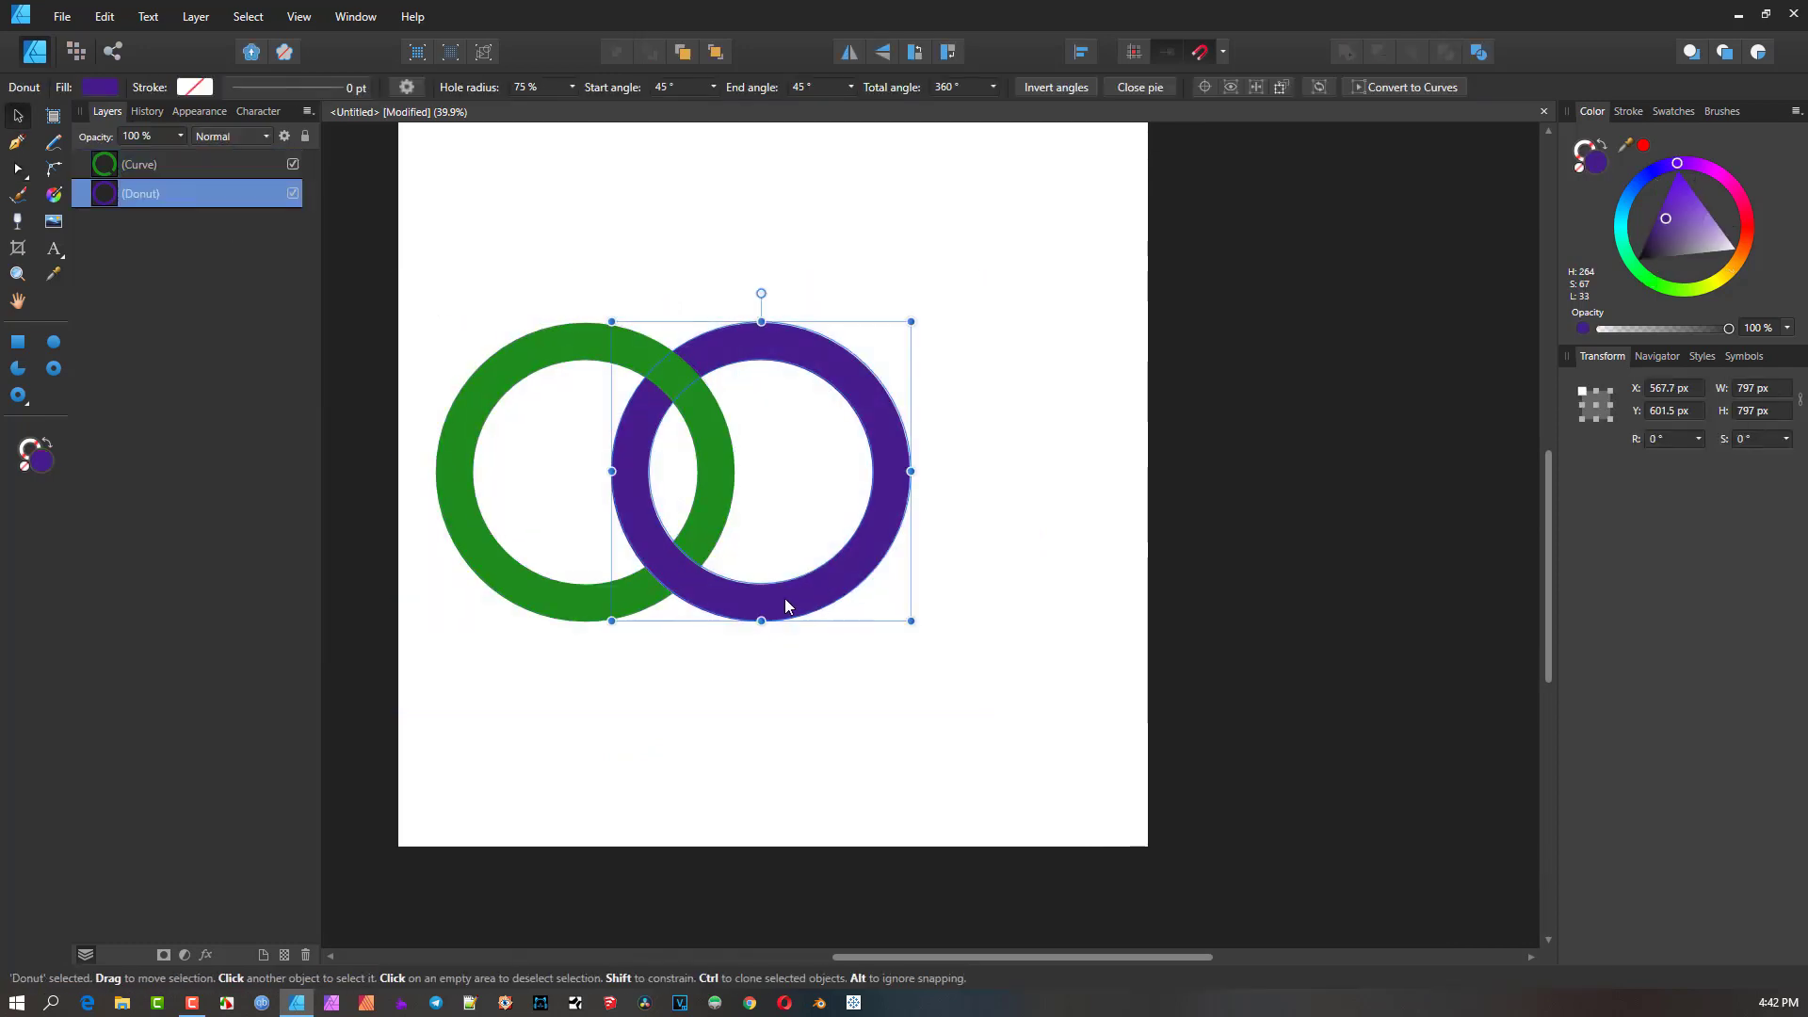
drag(787, 601, 960, 607)
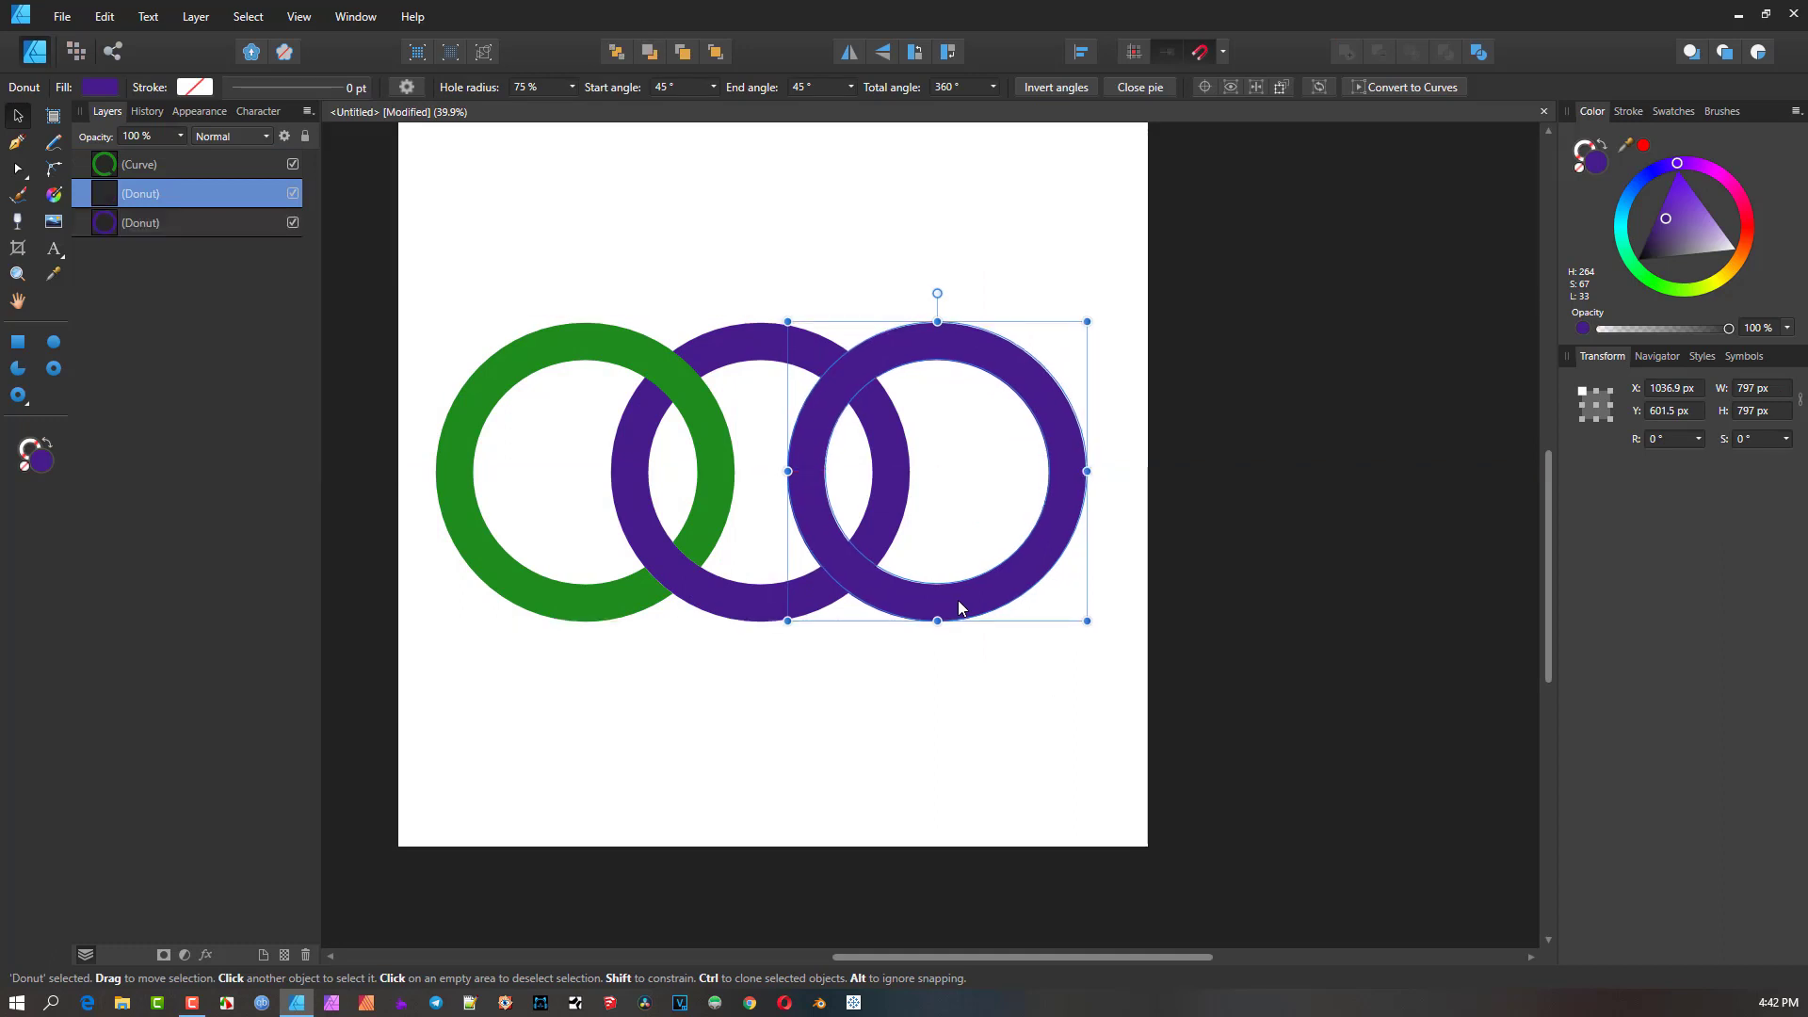
click(1623, 217)
drag(1623, 219, 1621, 213)
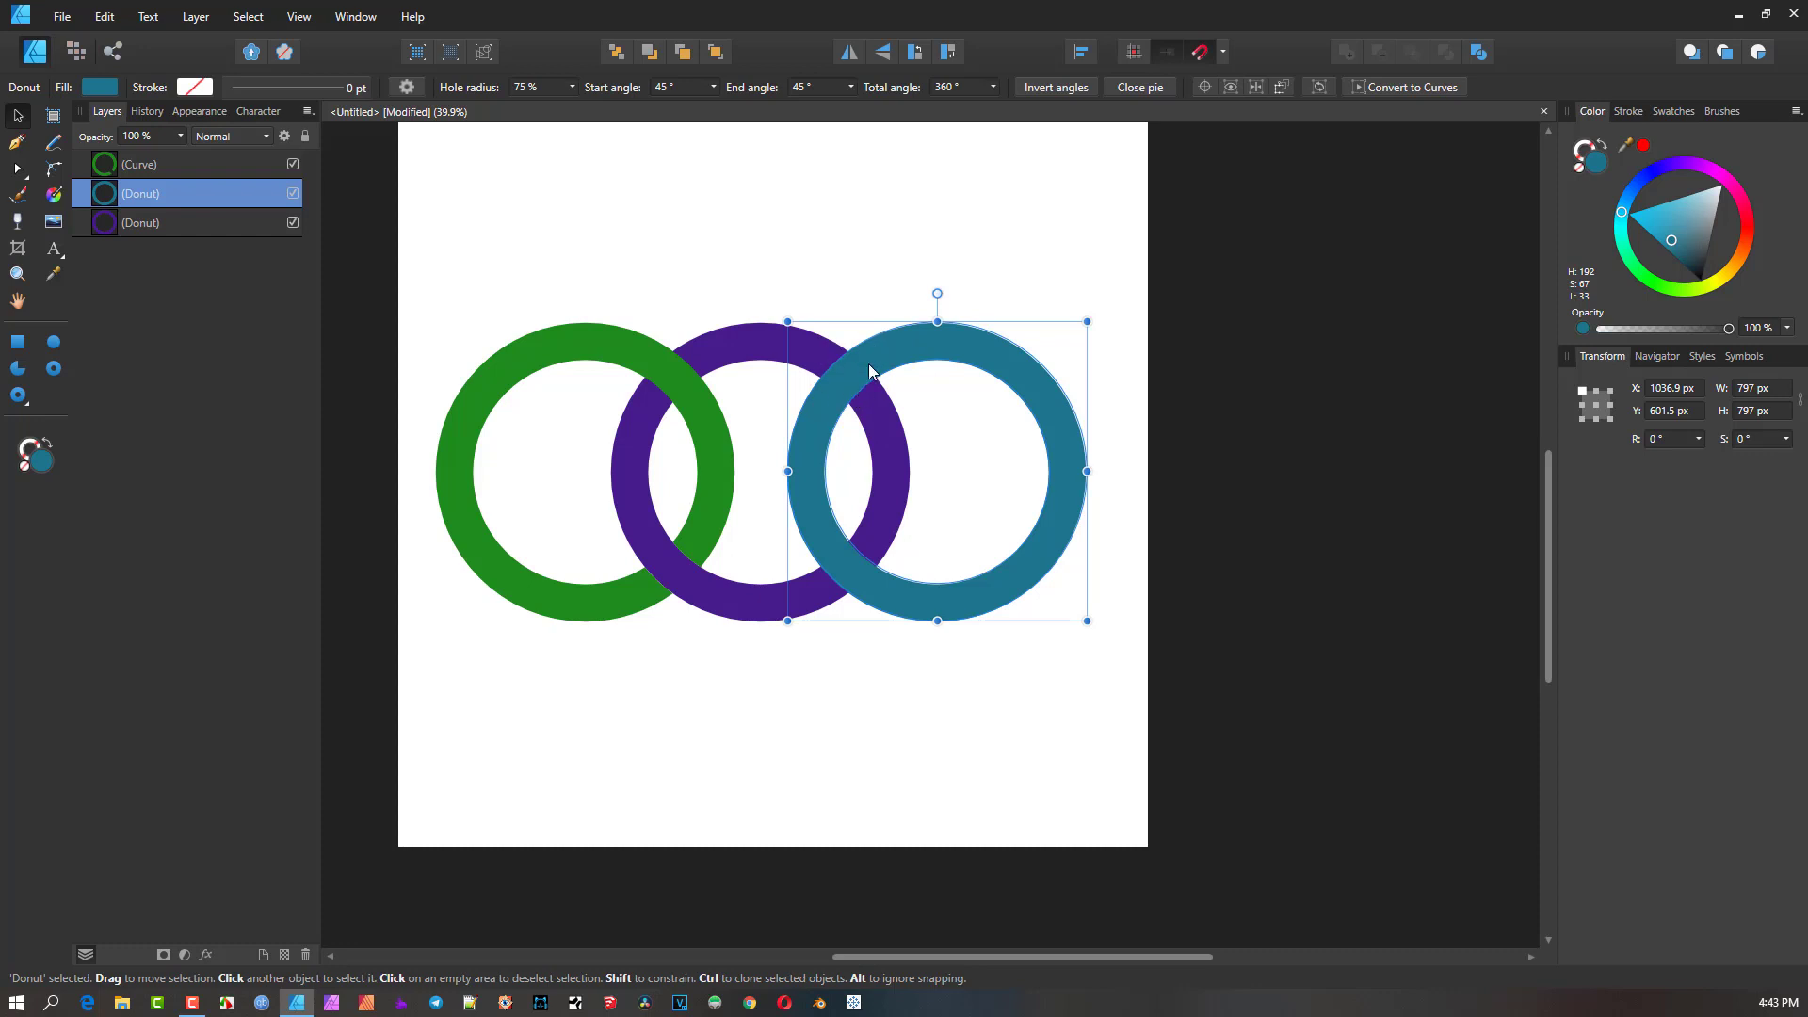
- Duplicate the teal ring and send the lower copy behind the purple ring
key(ctrl+j)
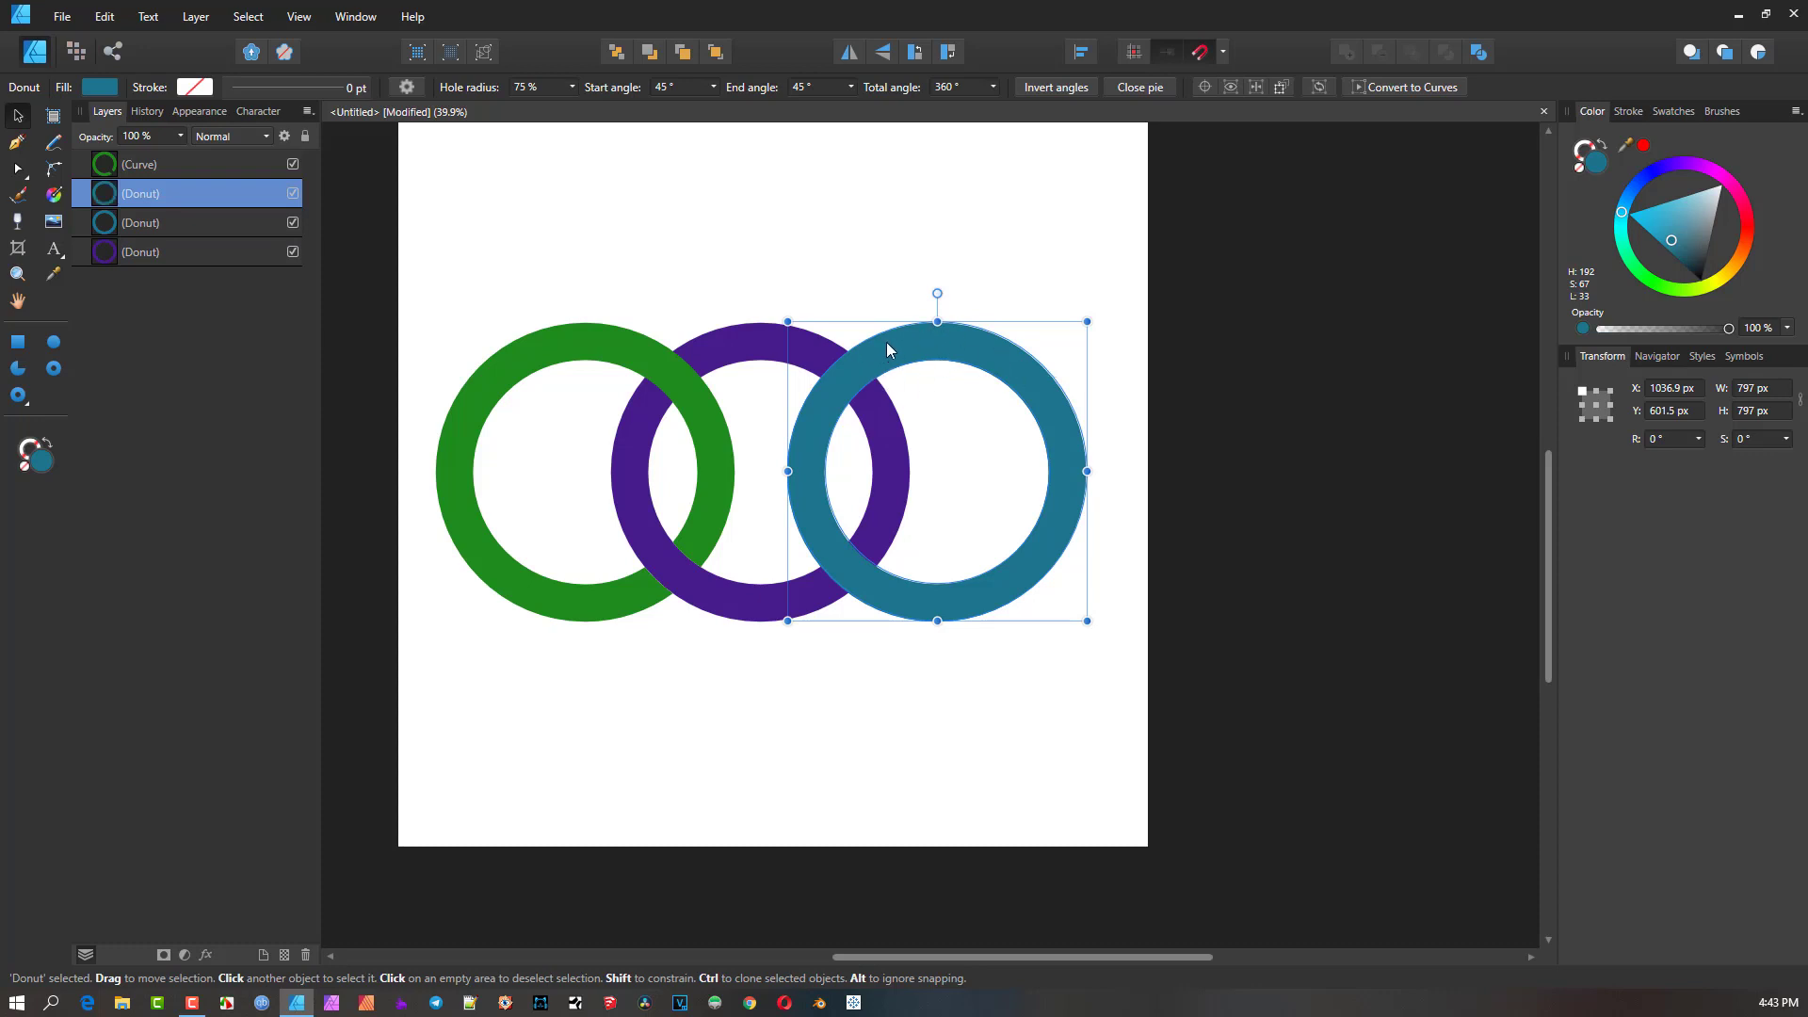
click(136, 222)
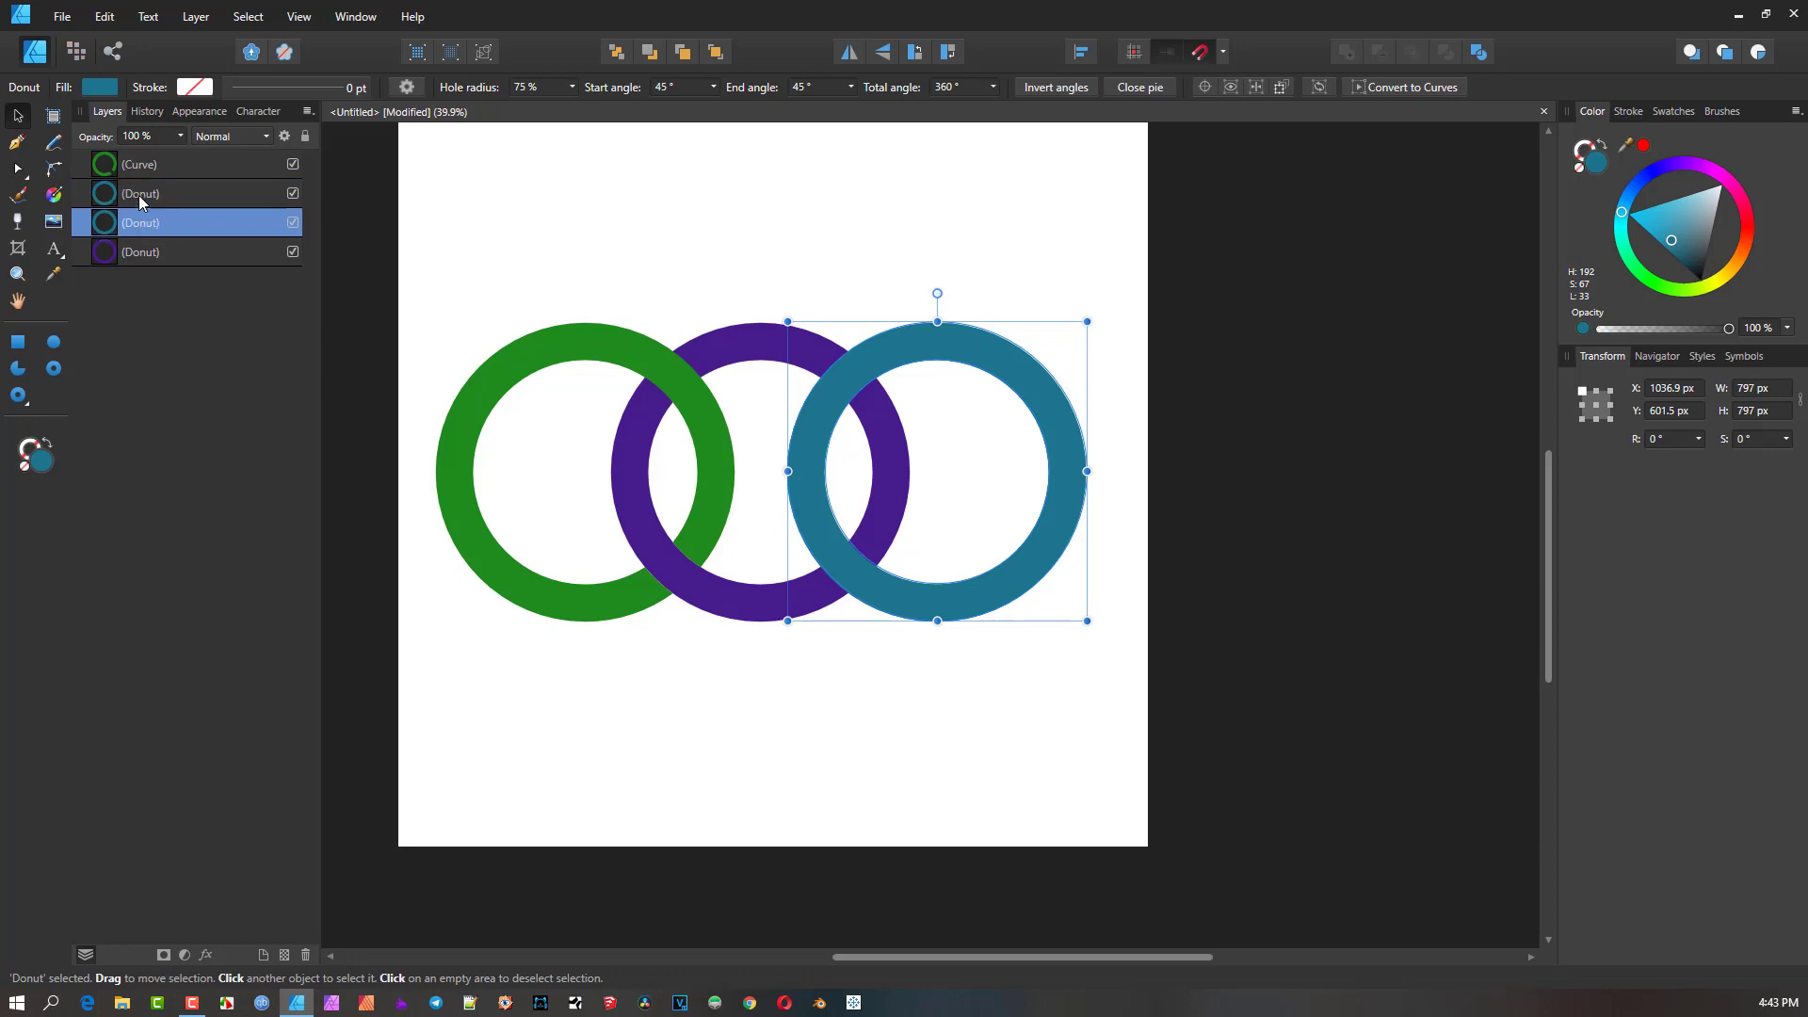
click(138, 195)
click(139, 222)
key(ctrl+bracketleft)
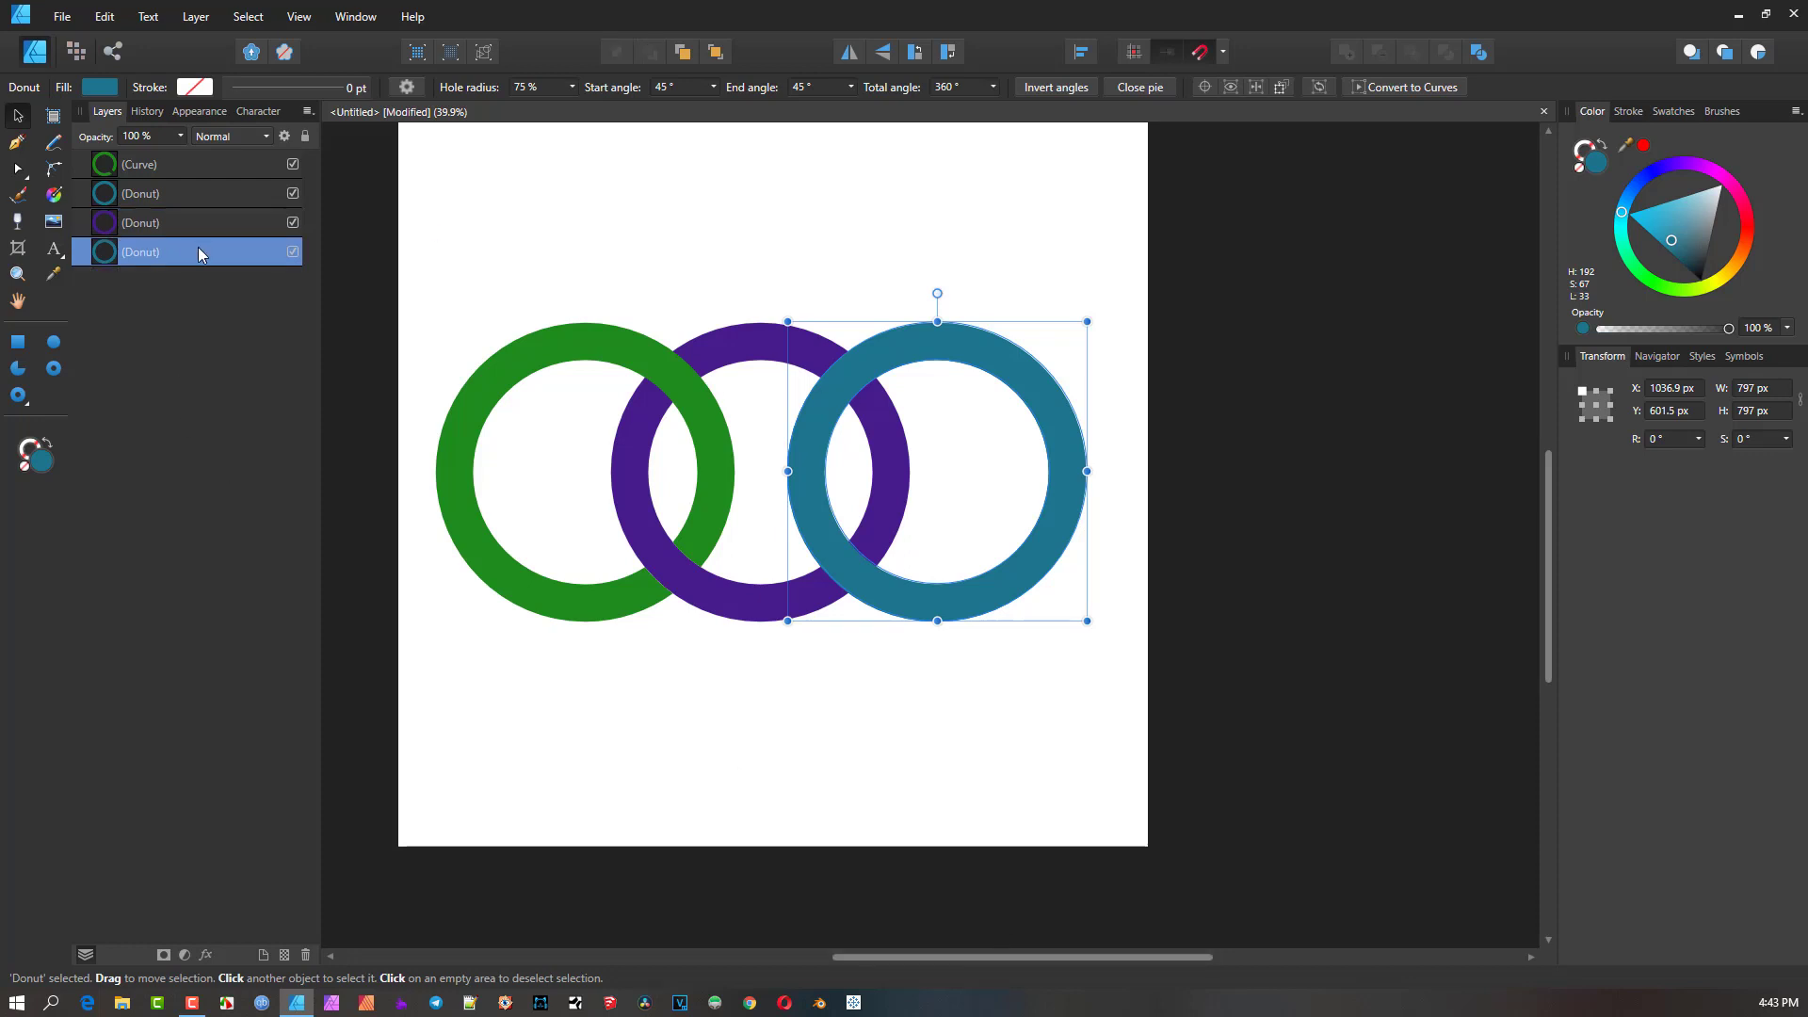
- Select the front teal copy and colour it red
click(152, 193)
click(145, 249)
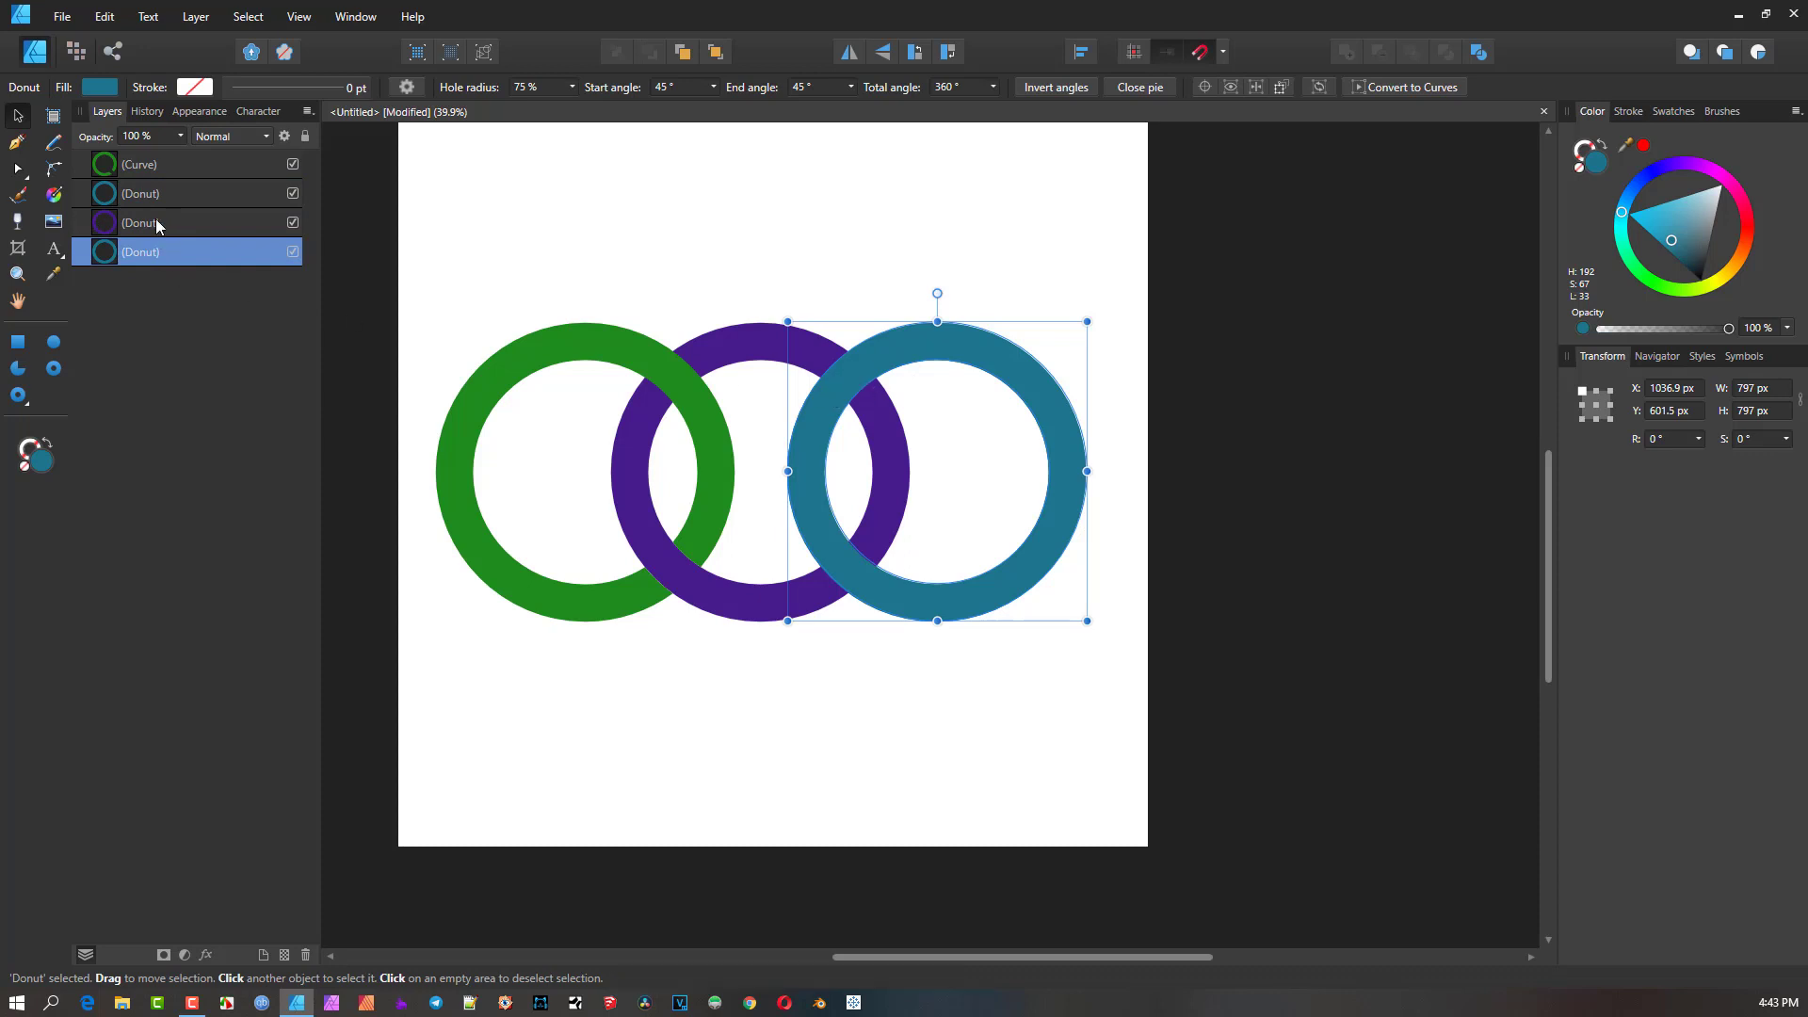
click(139, 196)
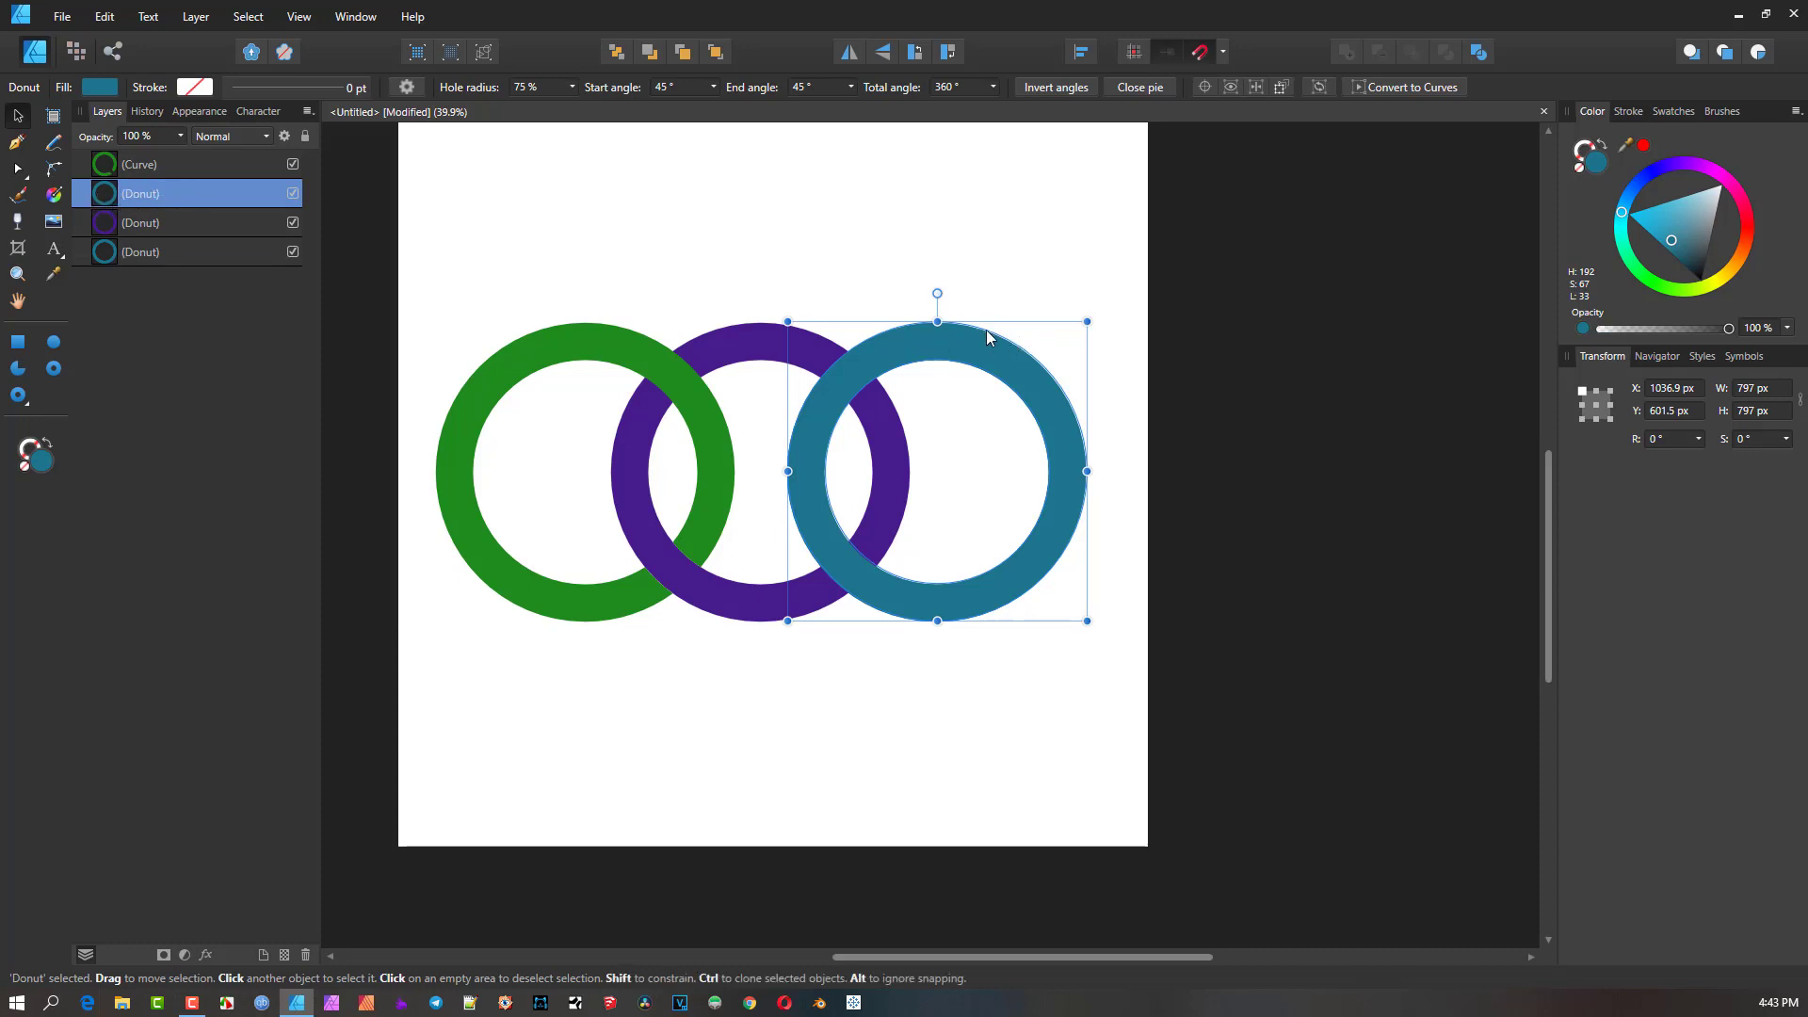
click(1747, 231)
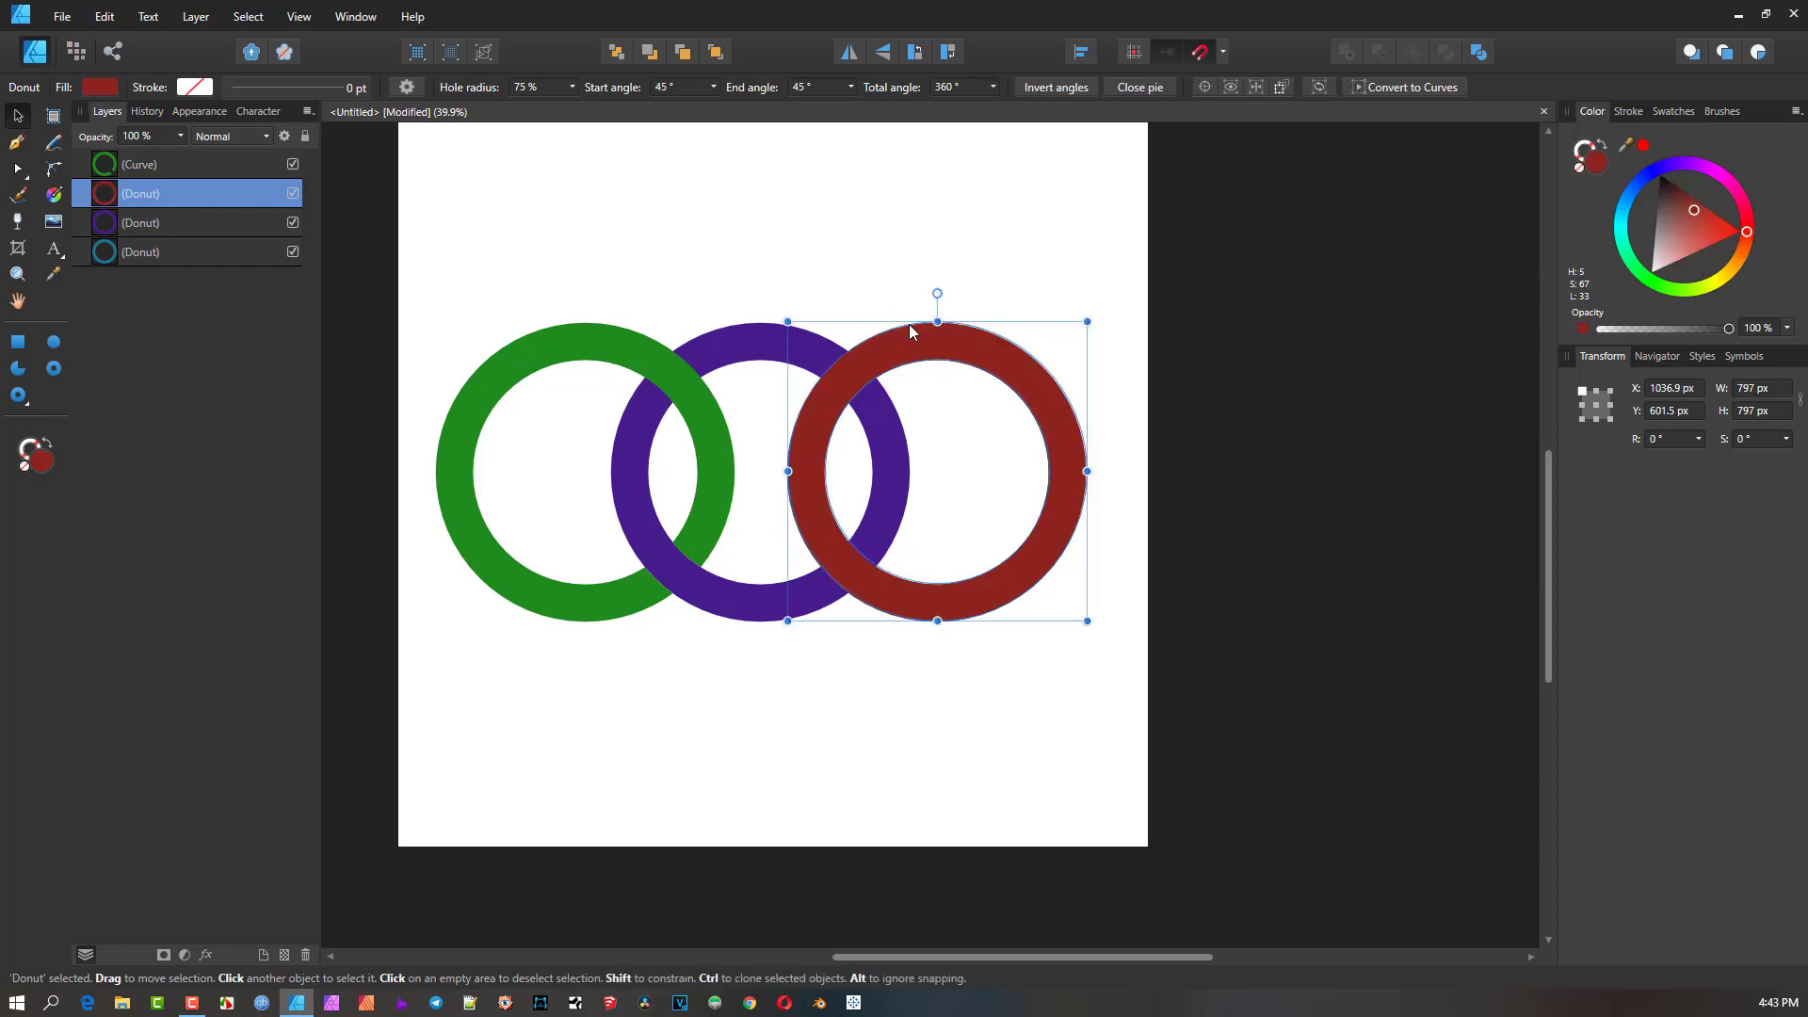
- Trim the red ring to a 51° arc from 109.5° to 160.5°, then add the purple ring to the selection
key(a)
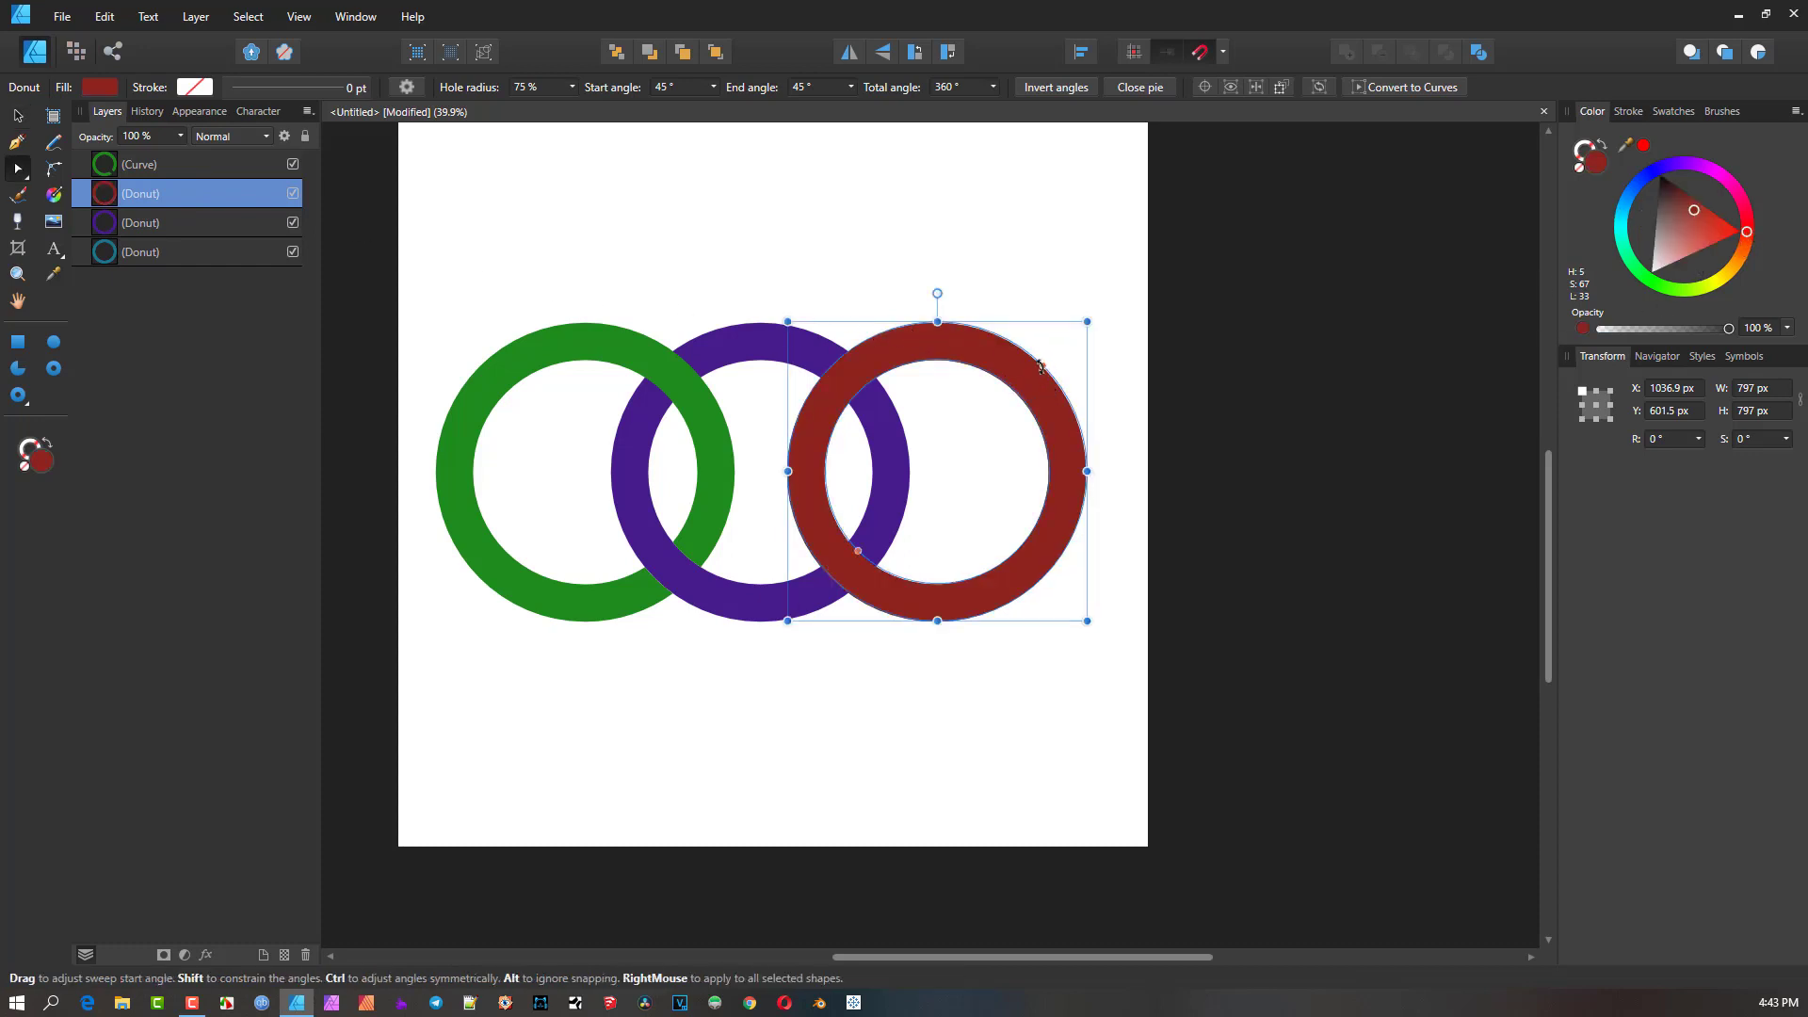
drag(1041, 368, 889, 330)
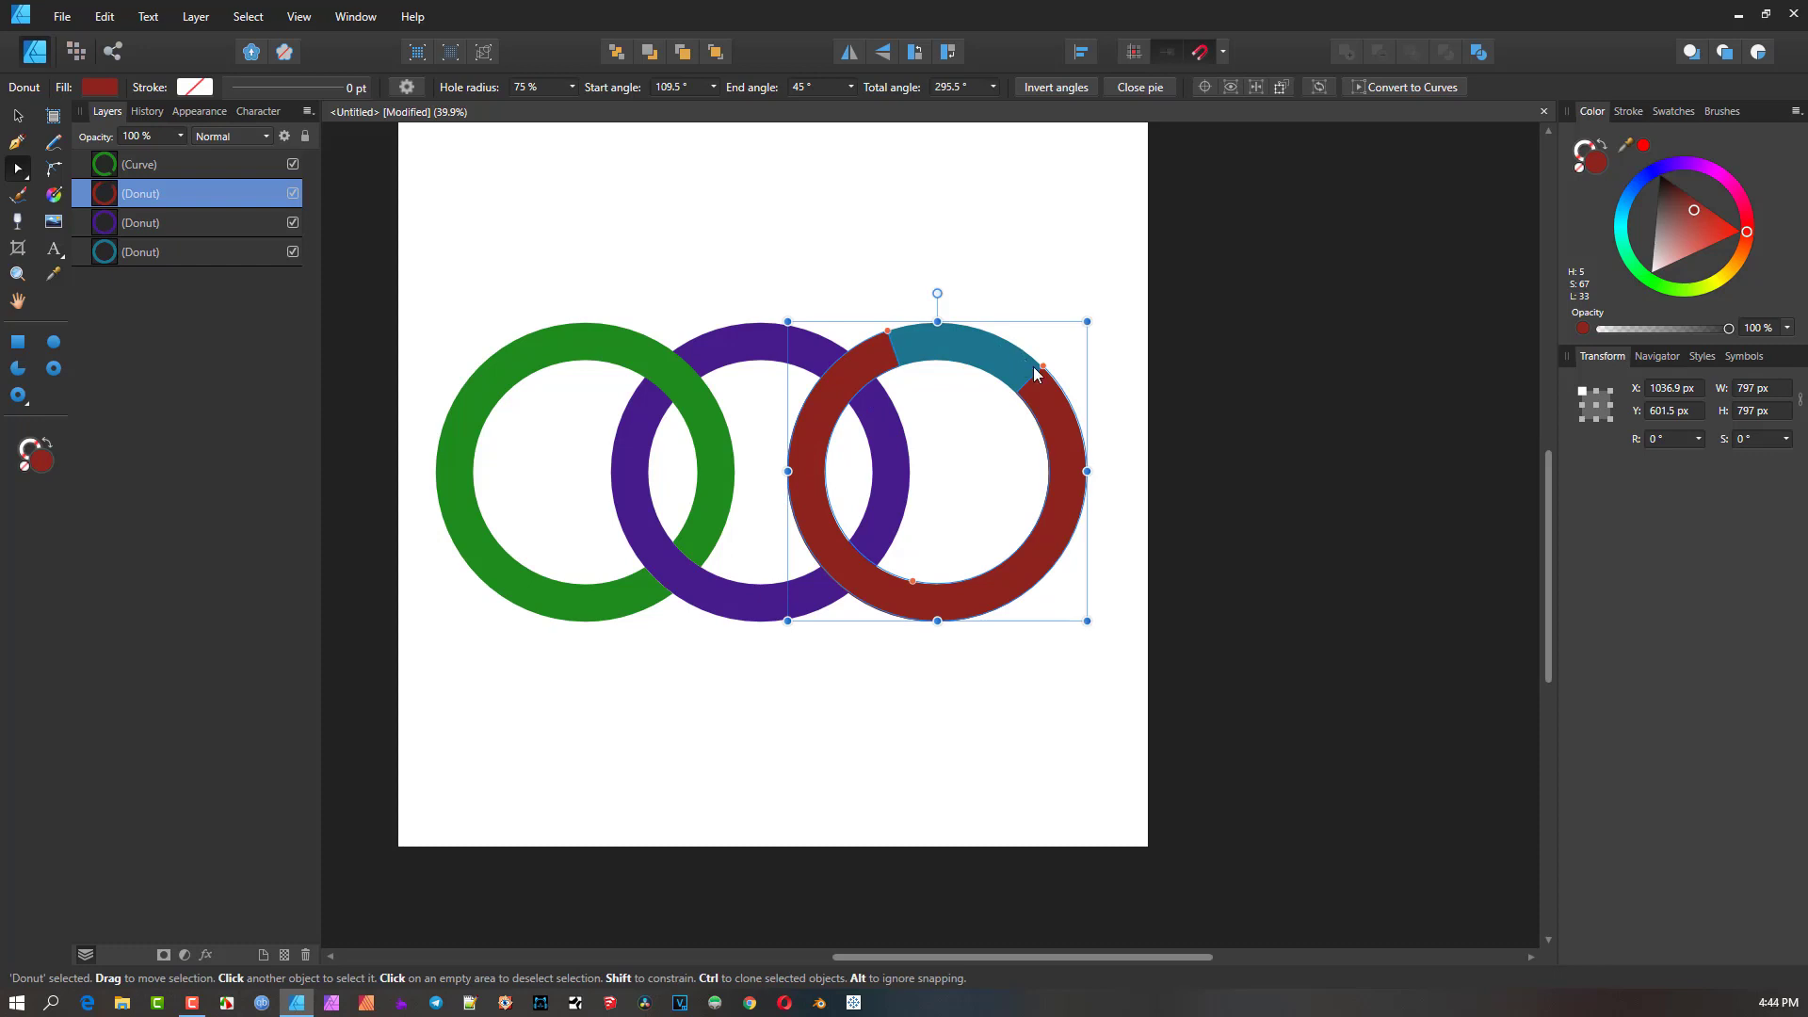
drag(1035, 373, 819, 433)
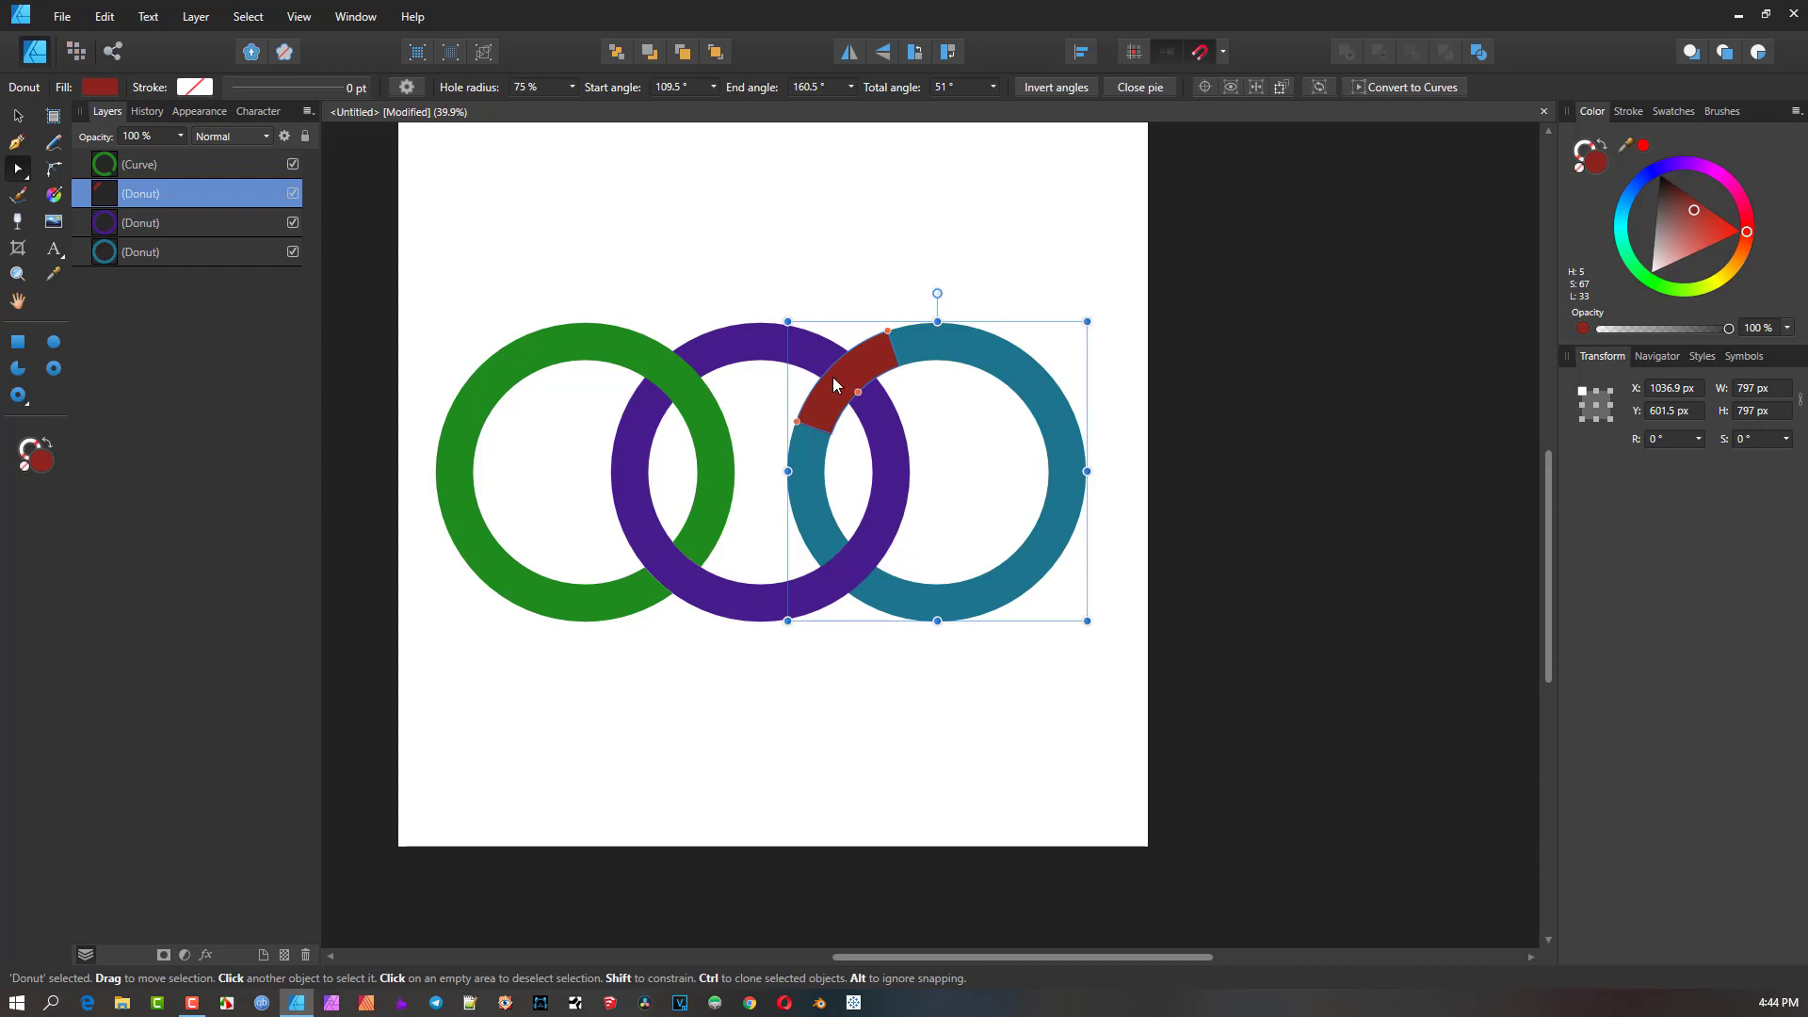
shift+click(136, 222)
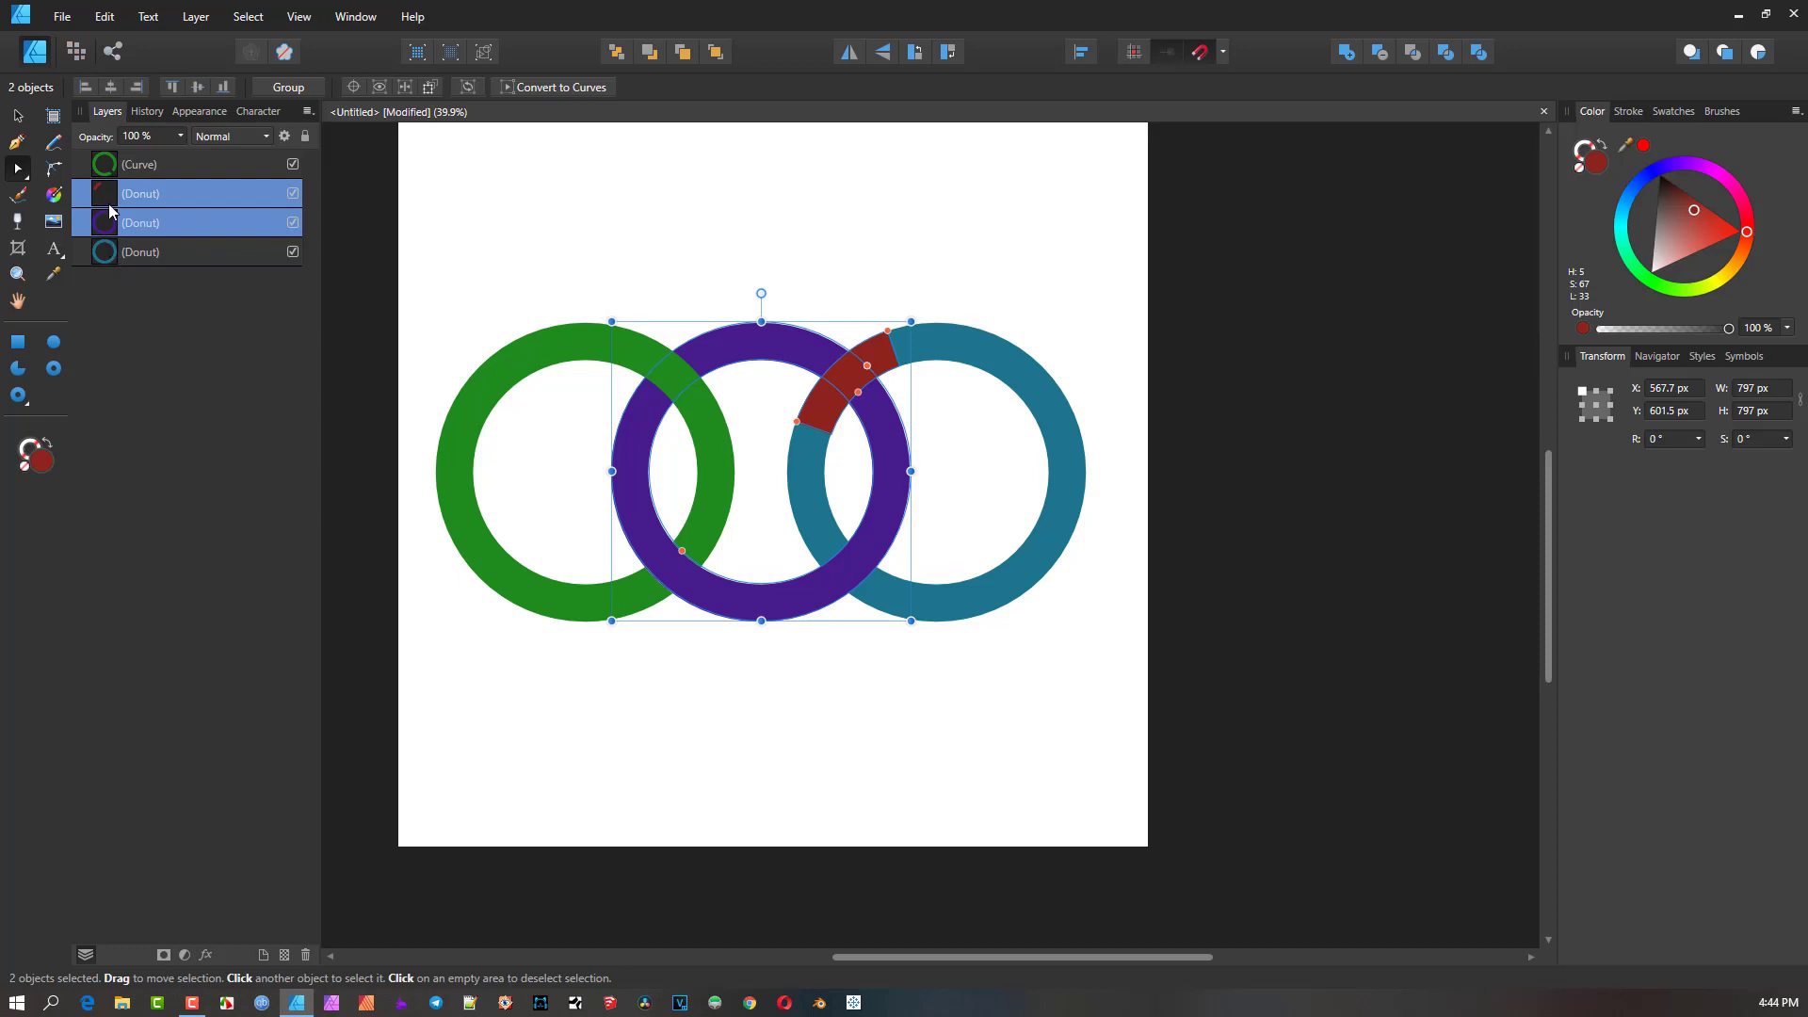
- Subtract the red arc from the purple ring so it passes under the teal ring
click(1379, 52)
click(1043, 288)
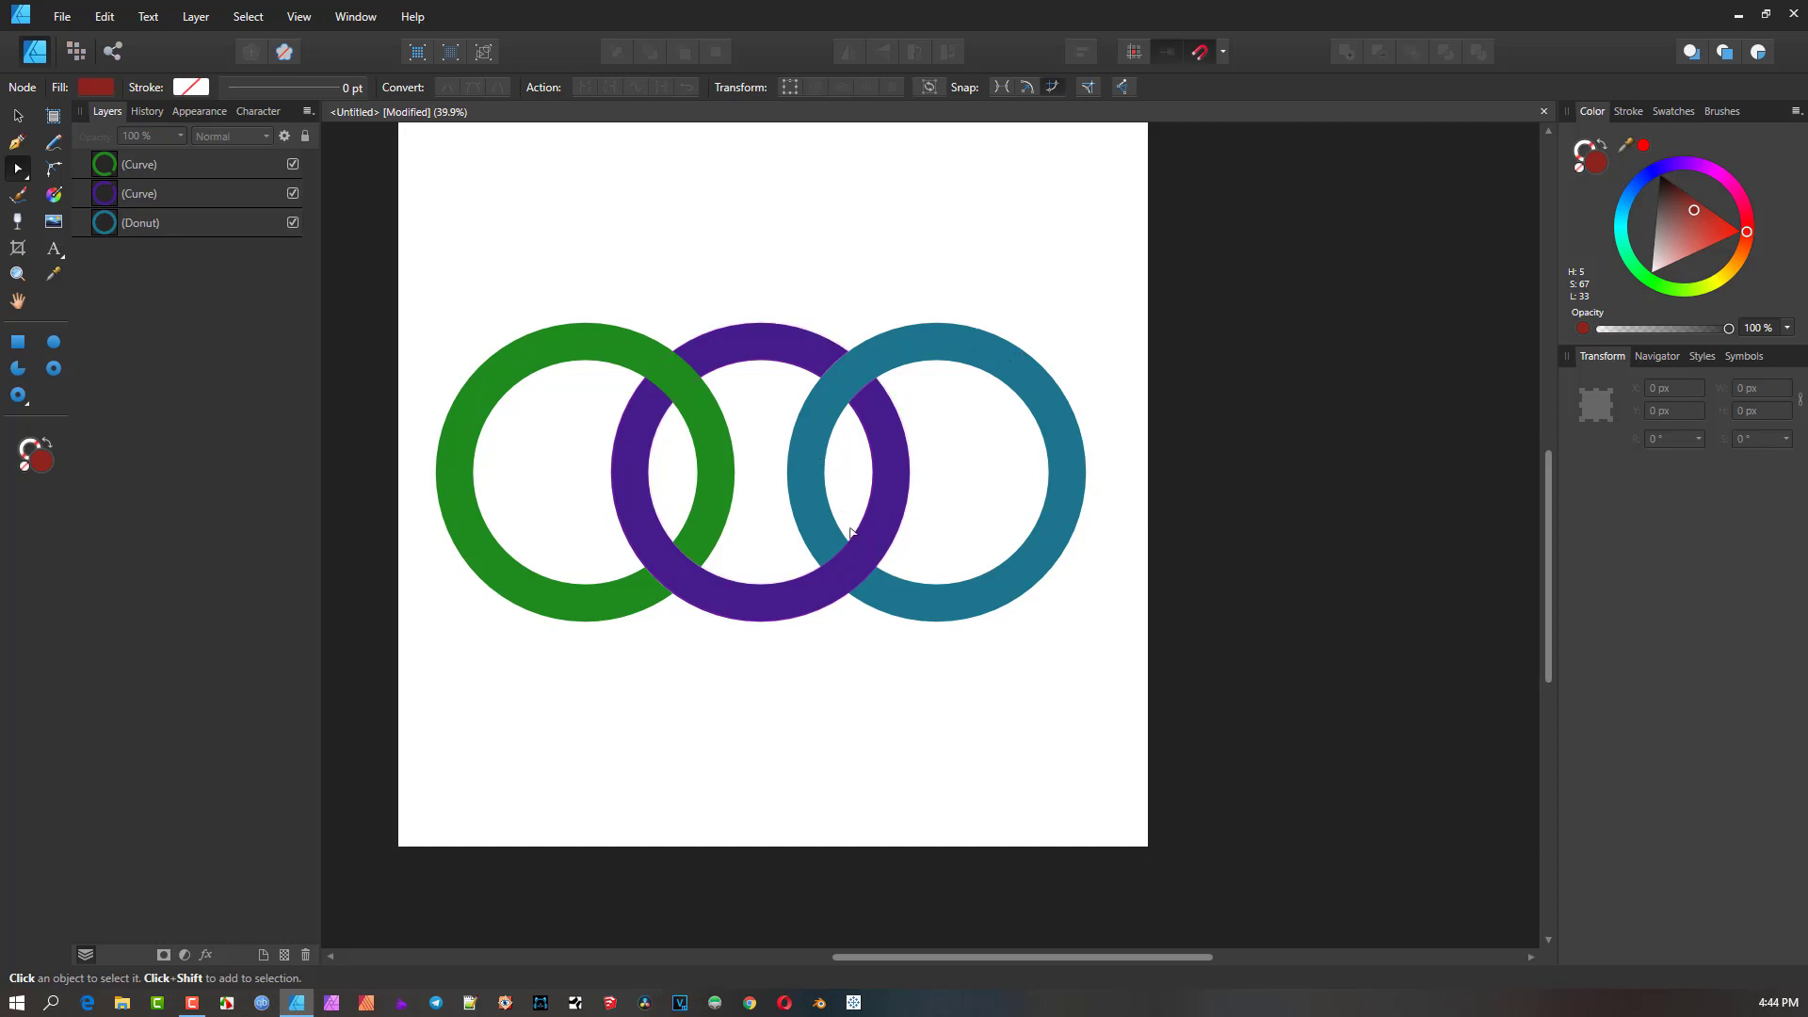
click(1045, 564)
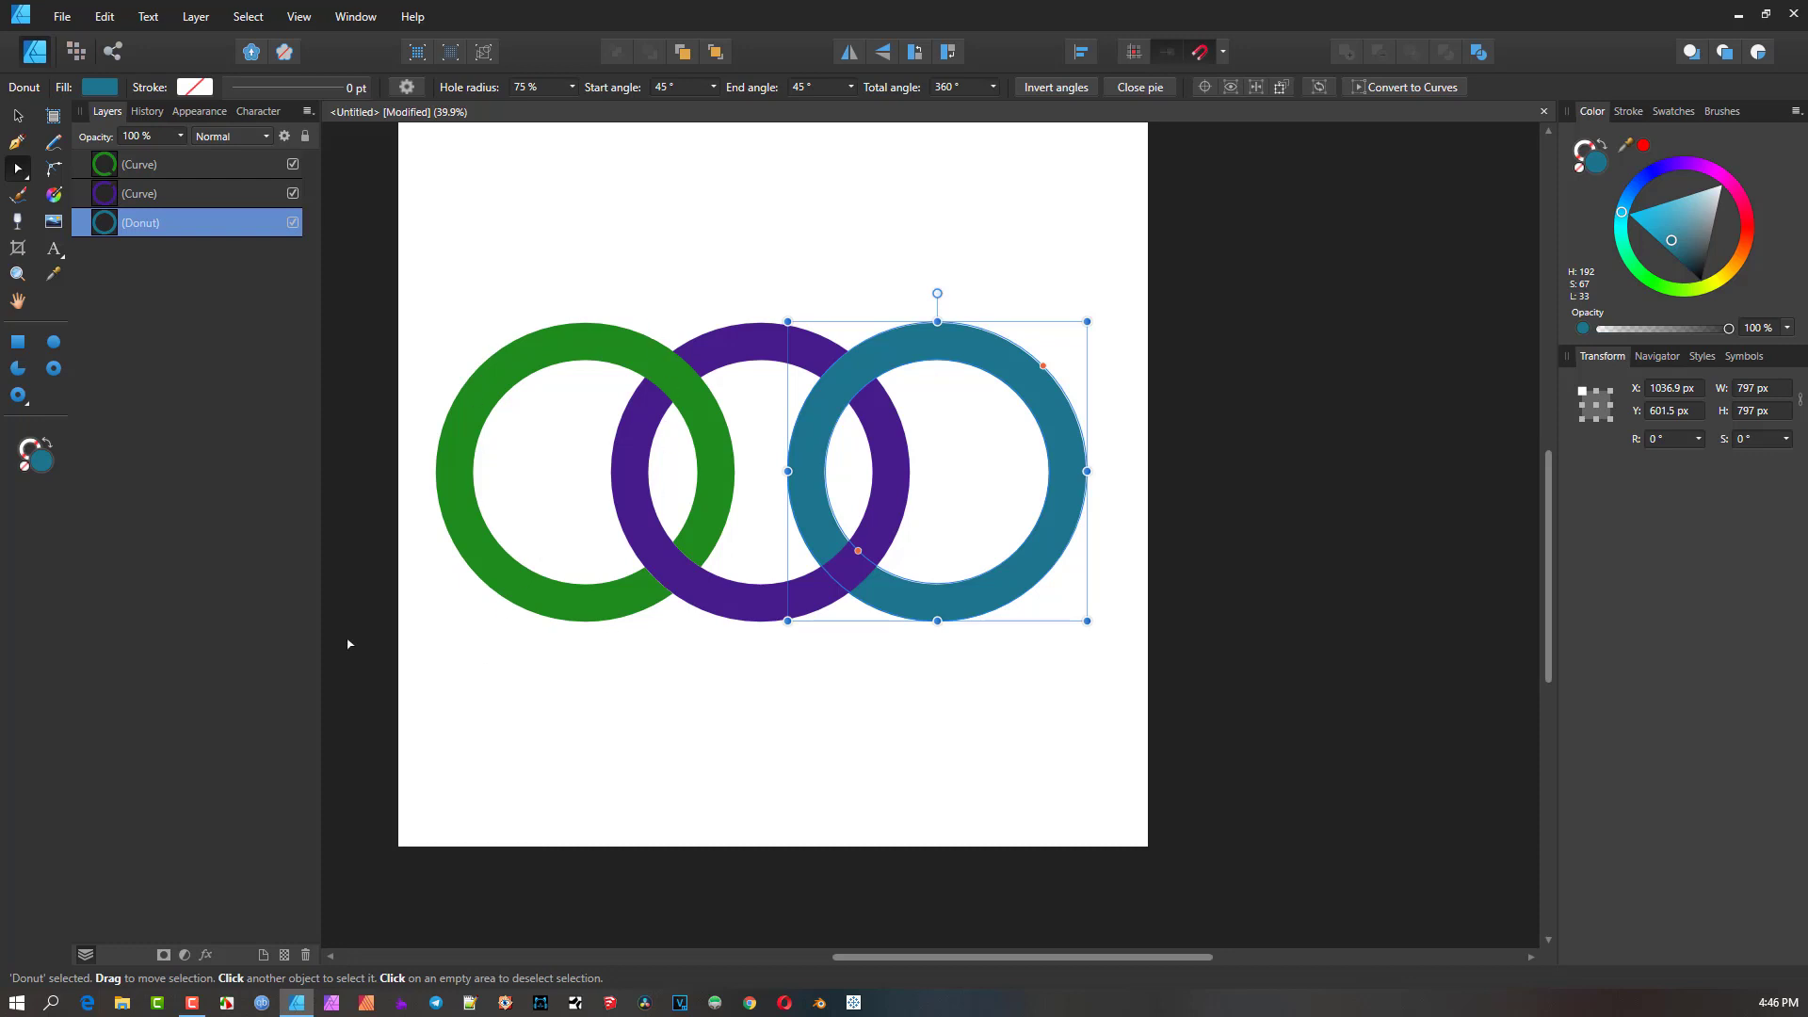
- Draw a red elliptical donut below the three rings with an enlarged hole radius
click(54, 368)
mouse_move(491, 638)
mouse_down()
mouse_move(608, 824)
mouse_move(636, 830)
mouse_up()
drag(538, 766, 524, 785)
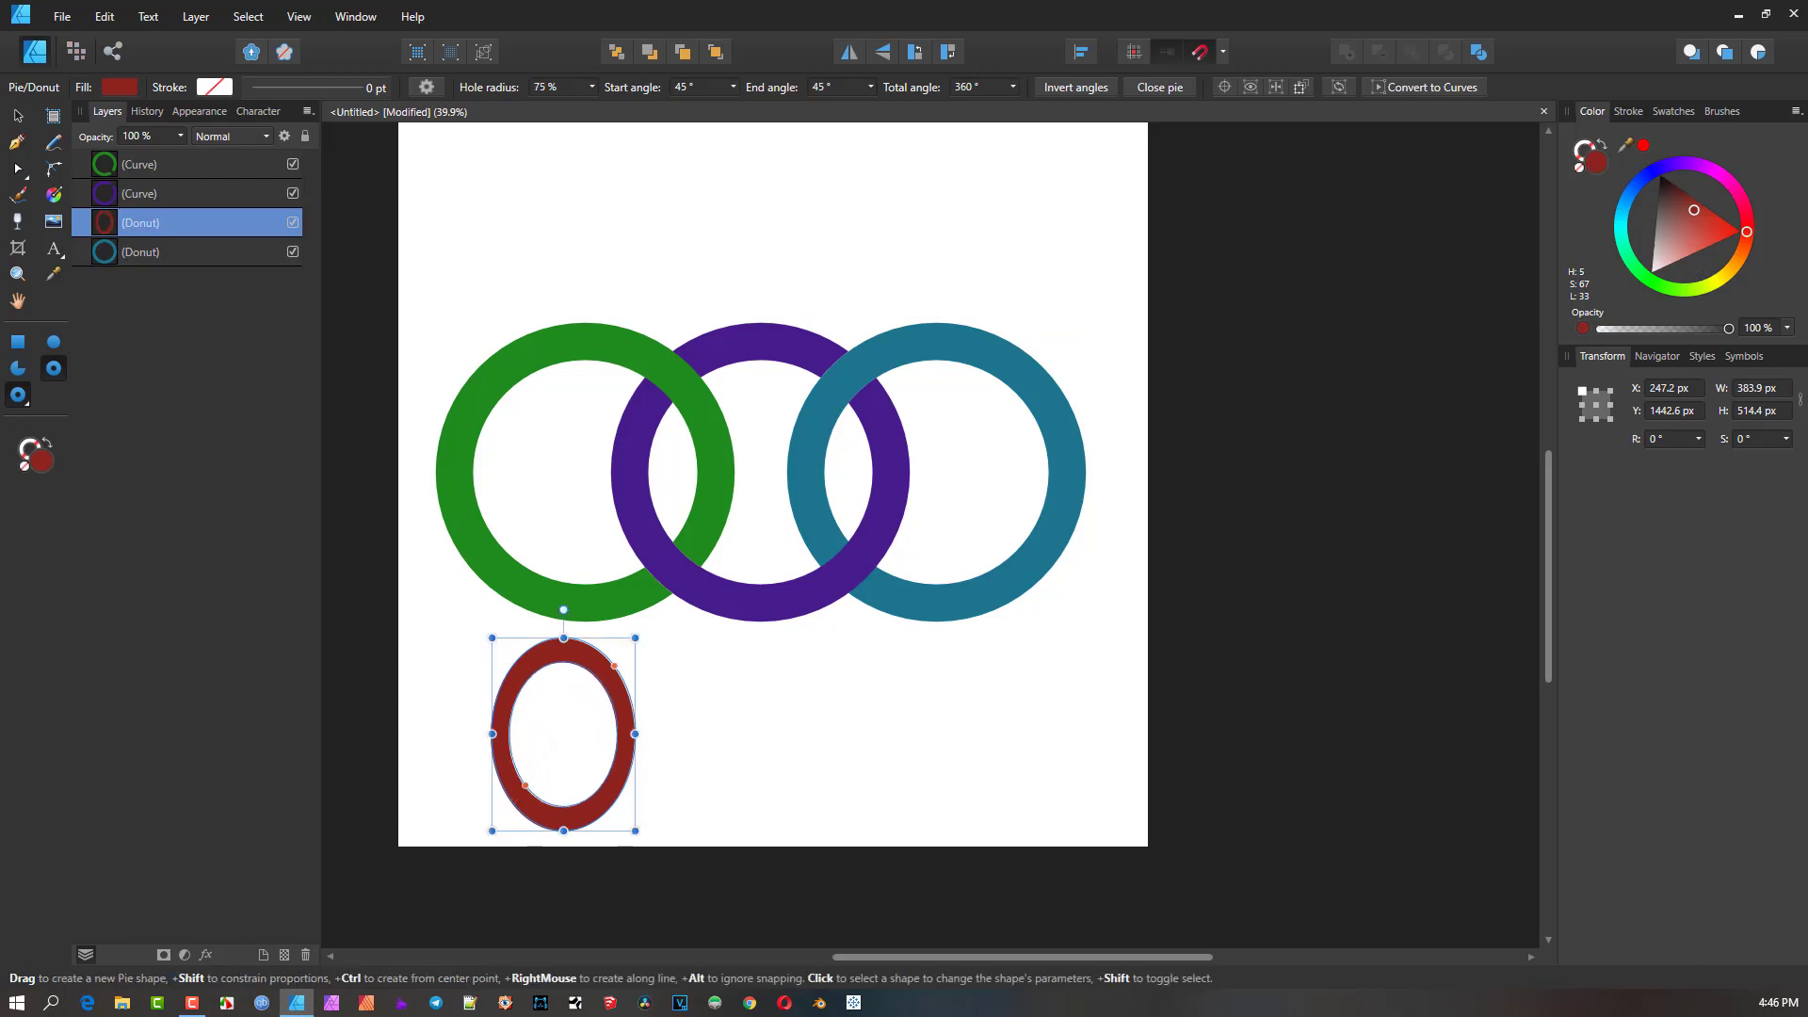
- Copy the red ring to the right, rotate it about -93°, narrow it to 270 px, and colour it olive yellow
click(18, 115)
drag(595, 654, 740, 737)
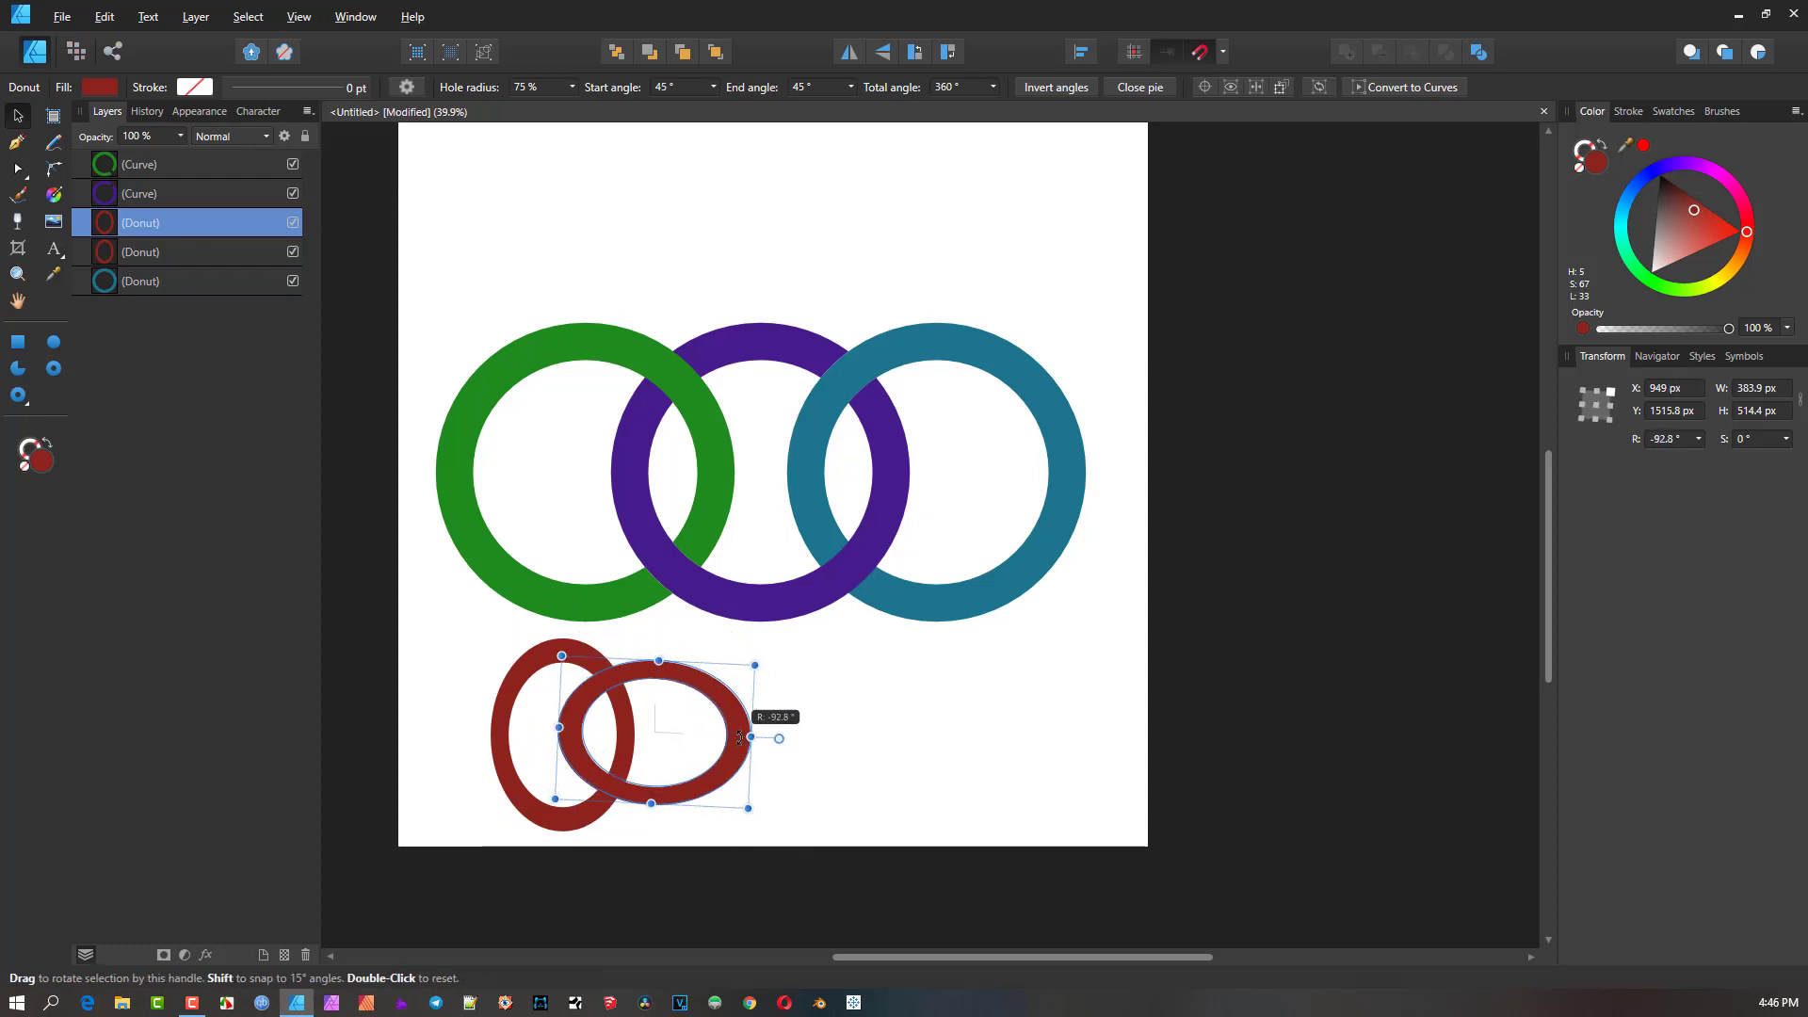
drag(658, 660, 656, 702)
scroll(710, 687, up, 2)
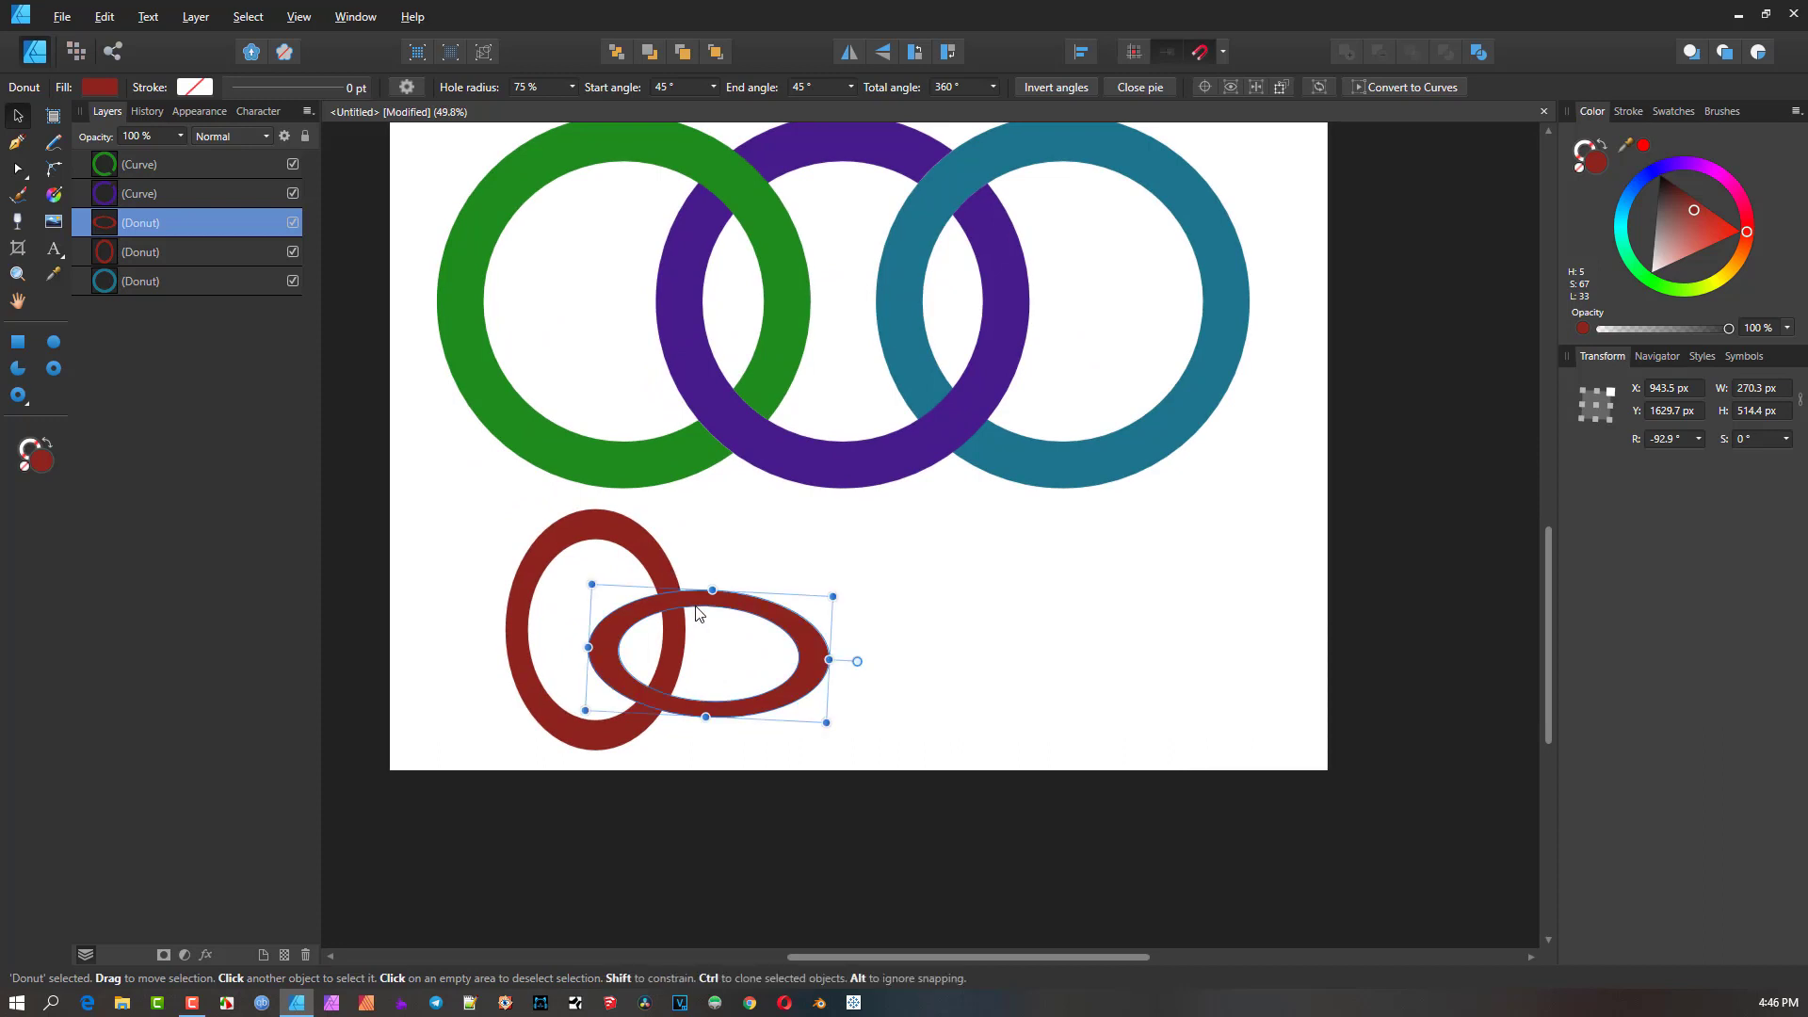
click(1722, 279)
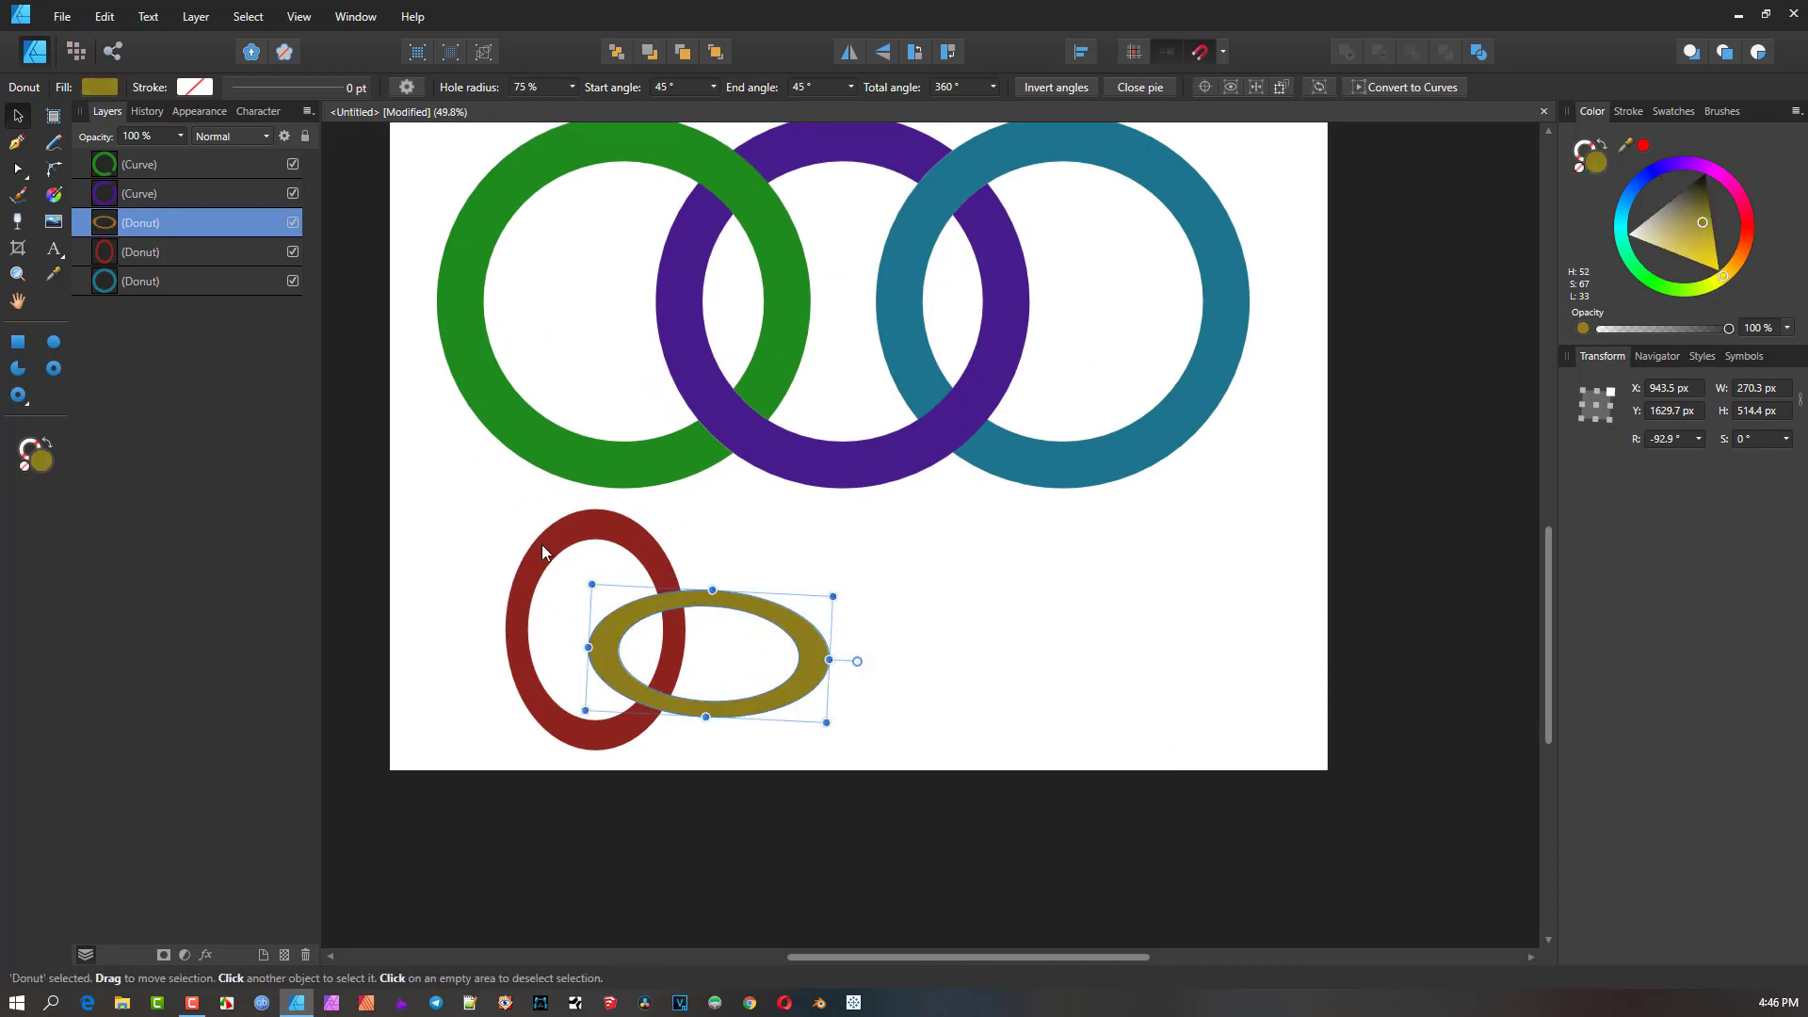
scroll(664, 648, up, 1)
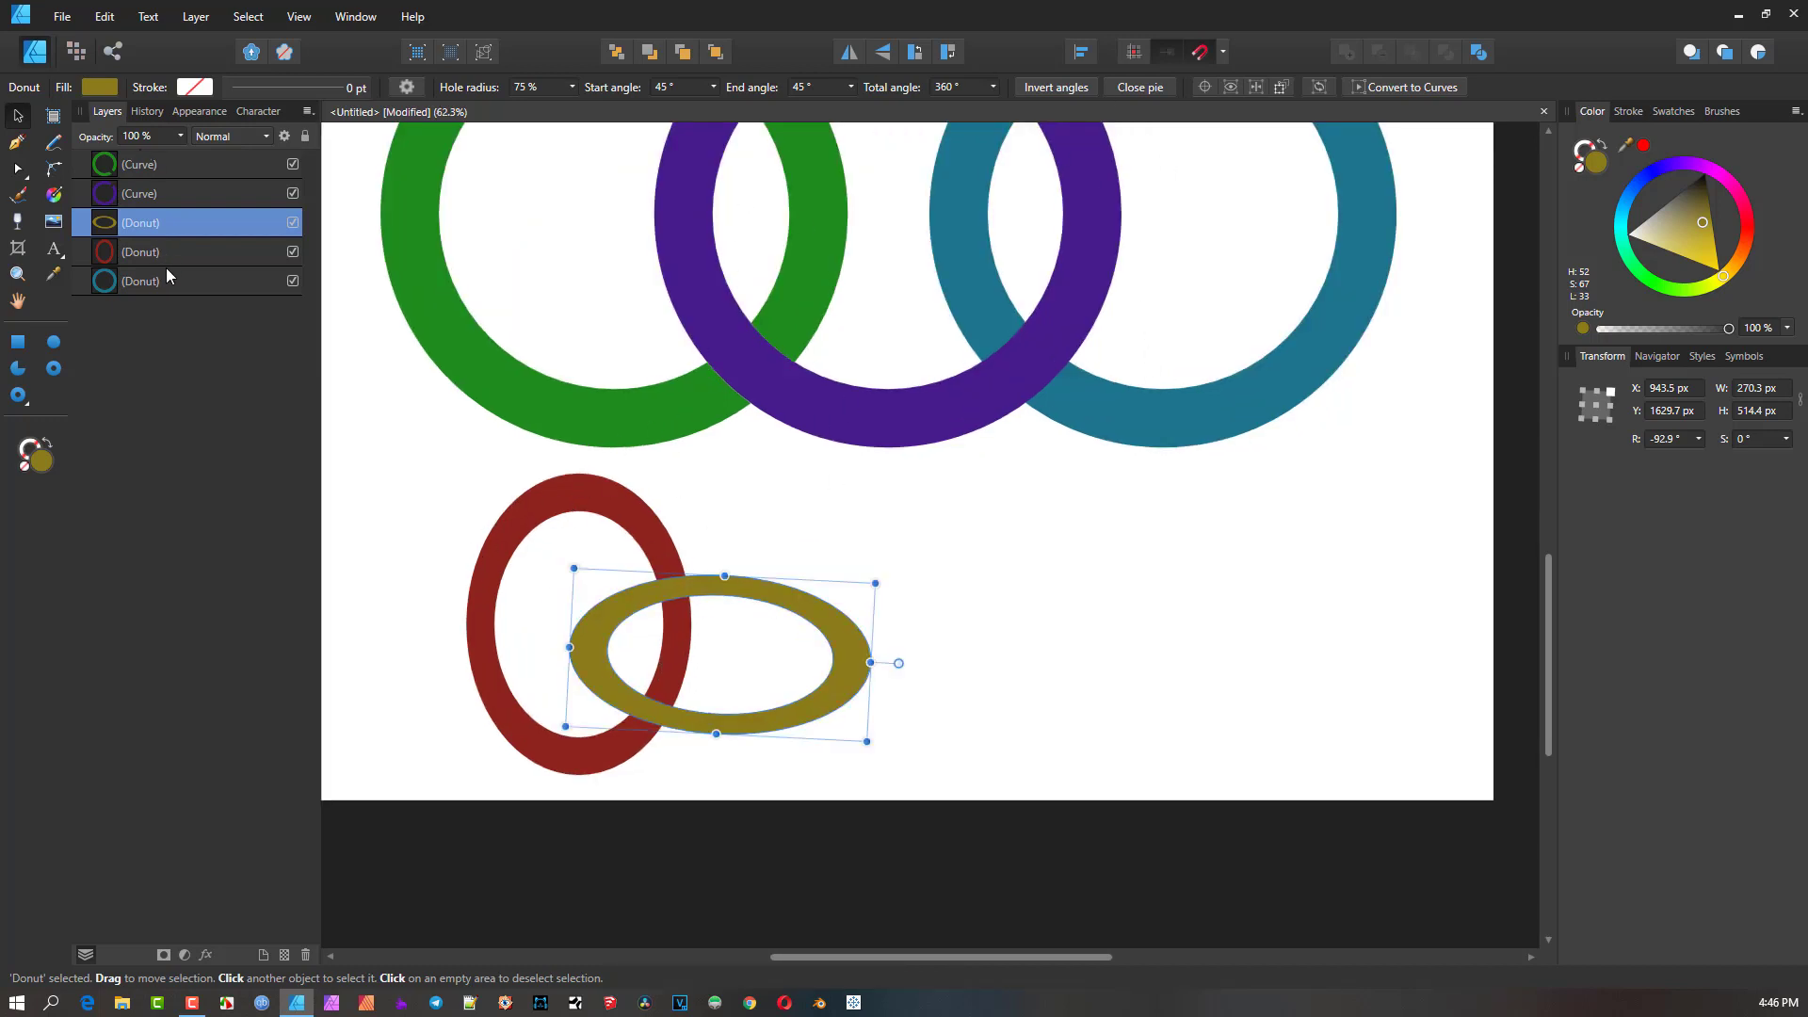
- Duplicate the olive ring and send one copy behind the red ring
key(ctrl+j)
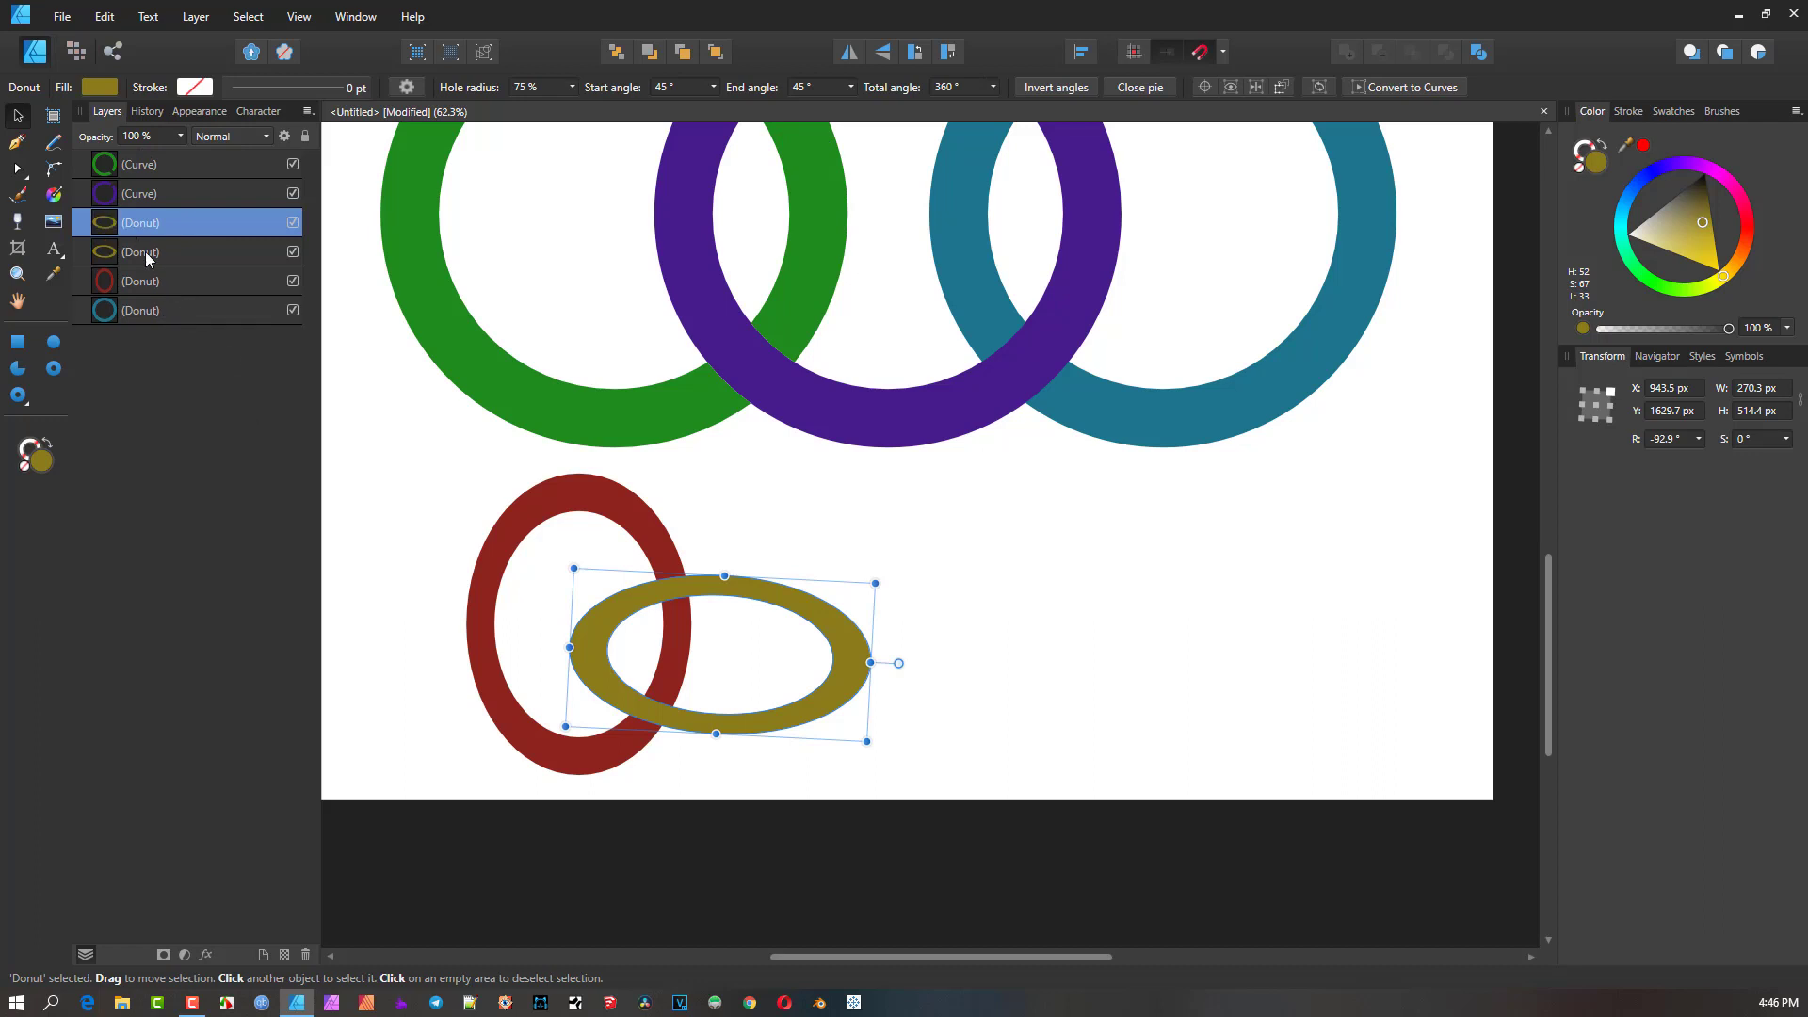
click(126, 280)
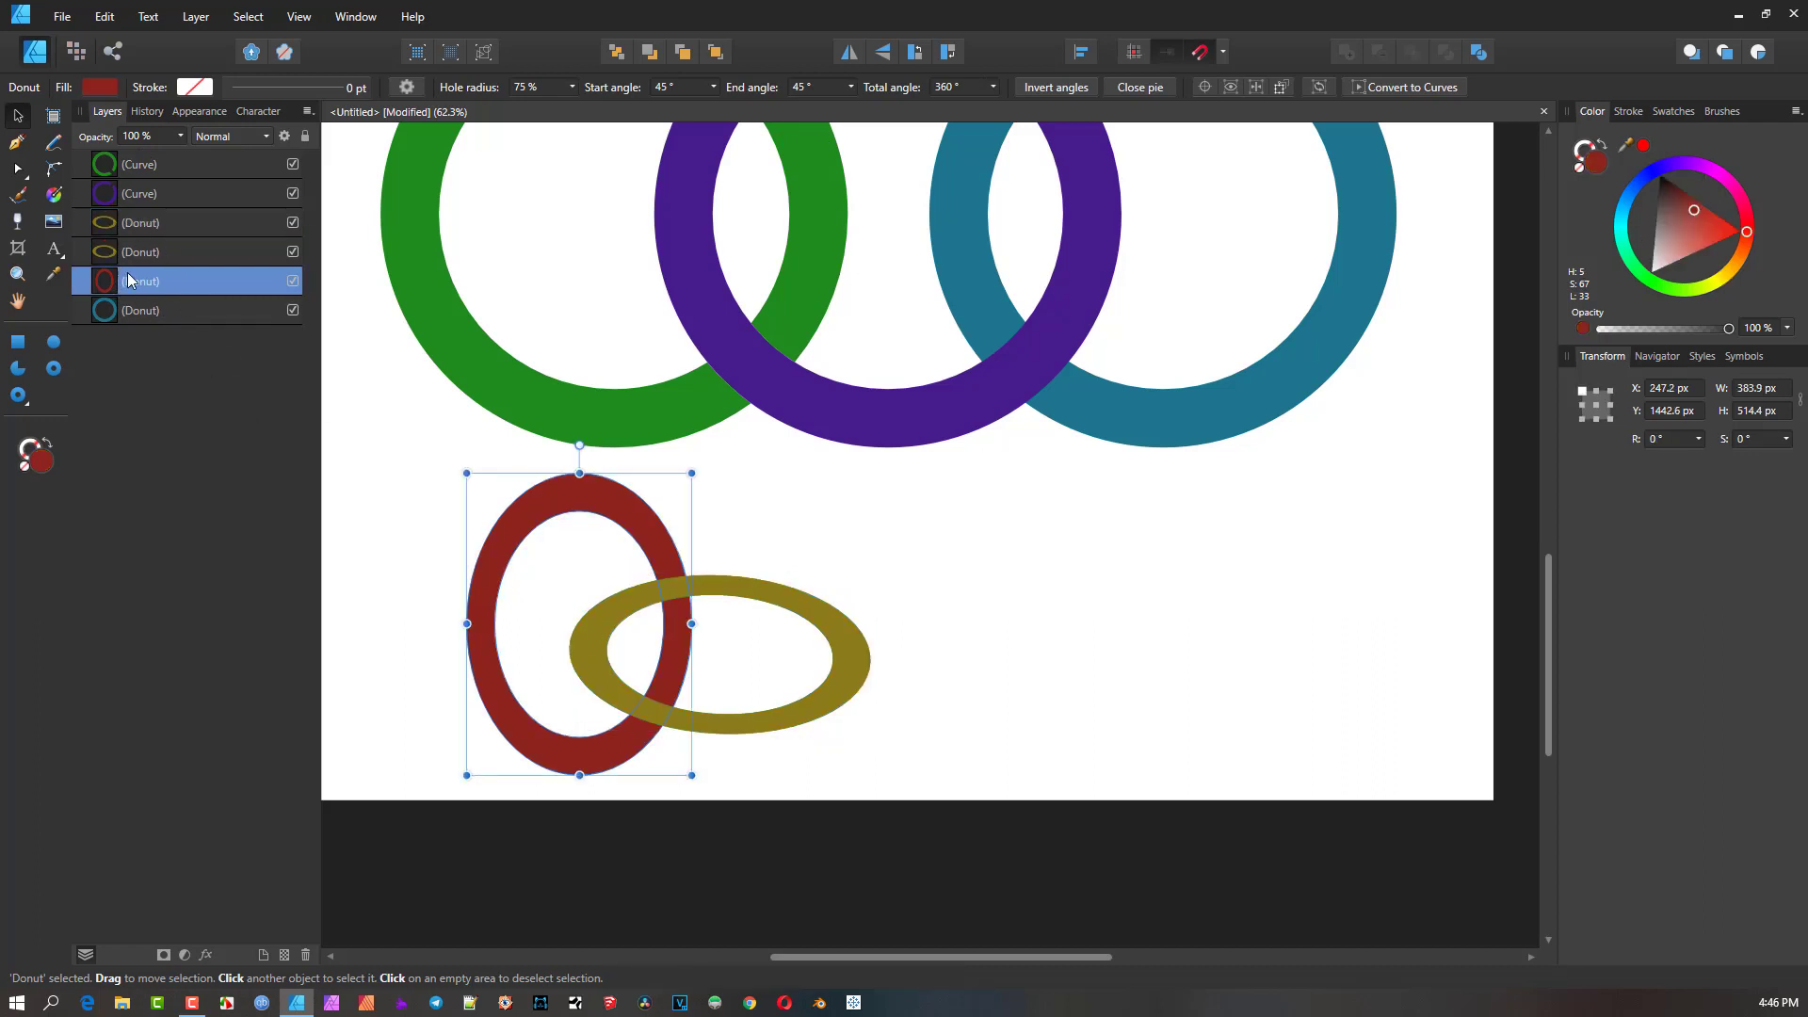
click(141, 251)
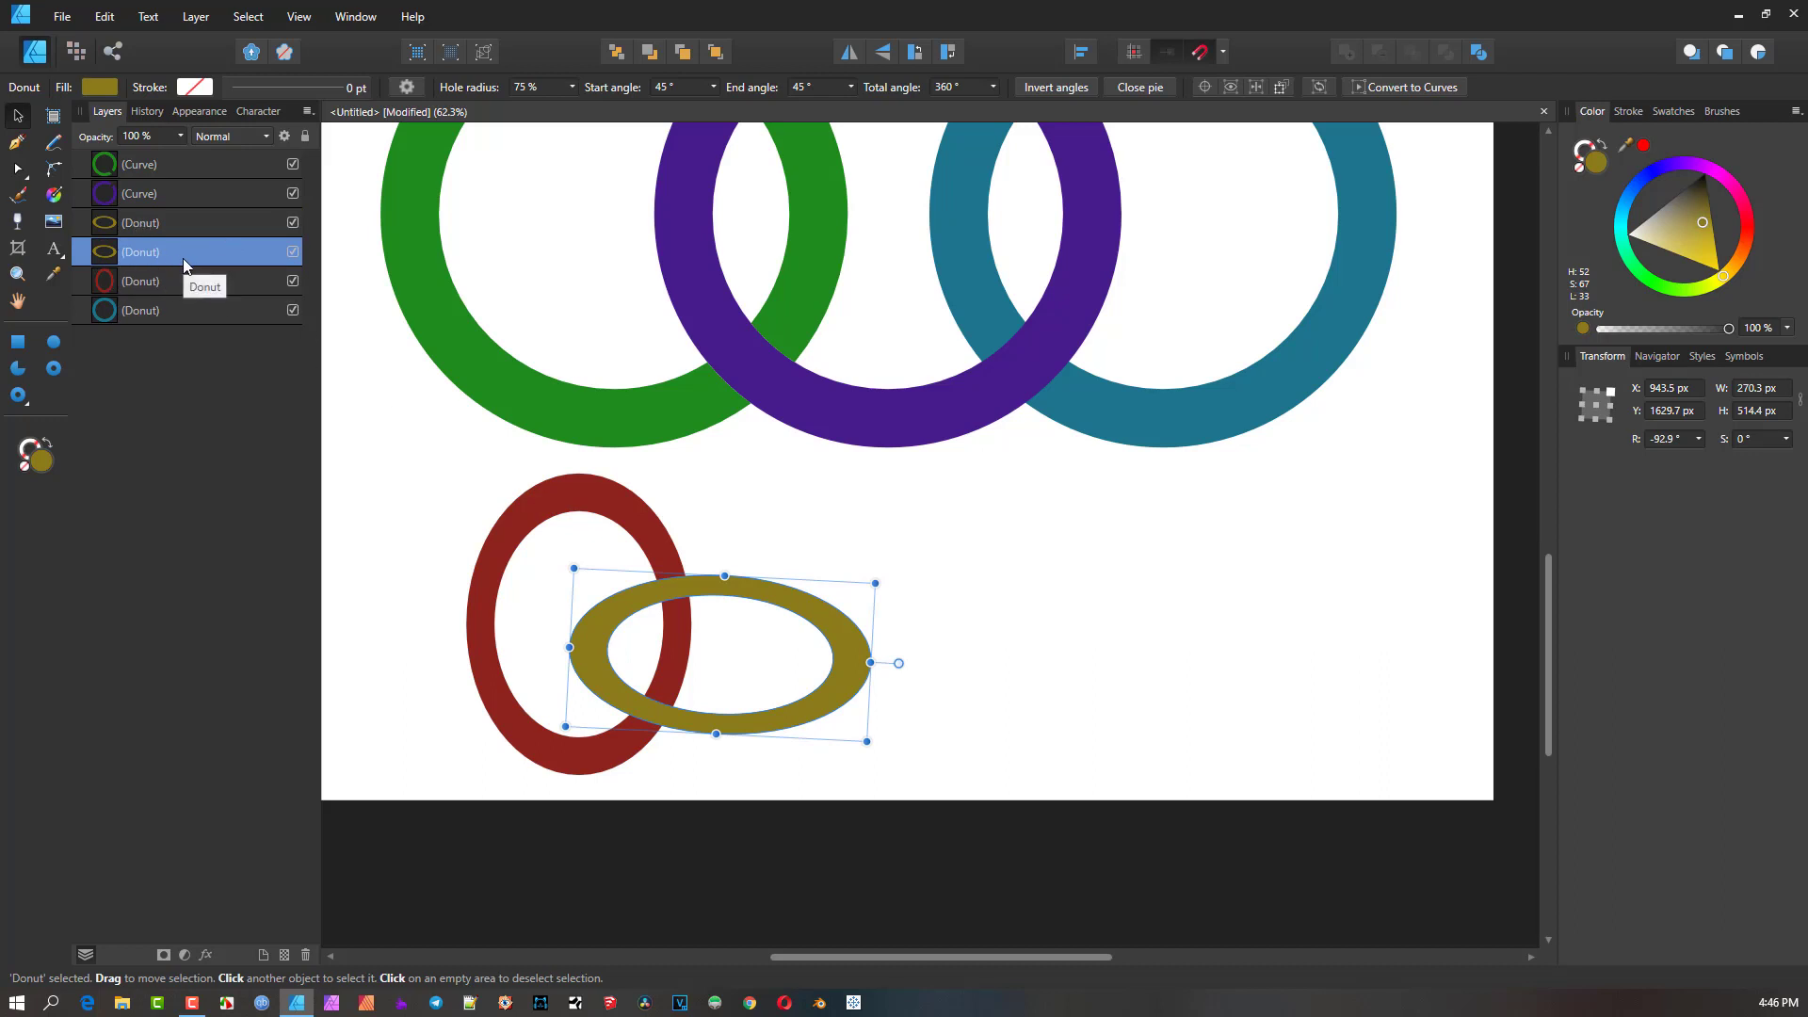
key(ctrl+[)
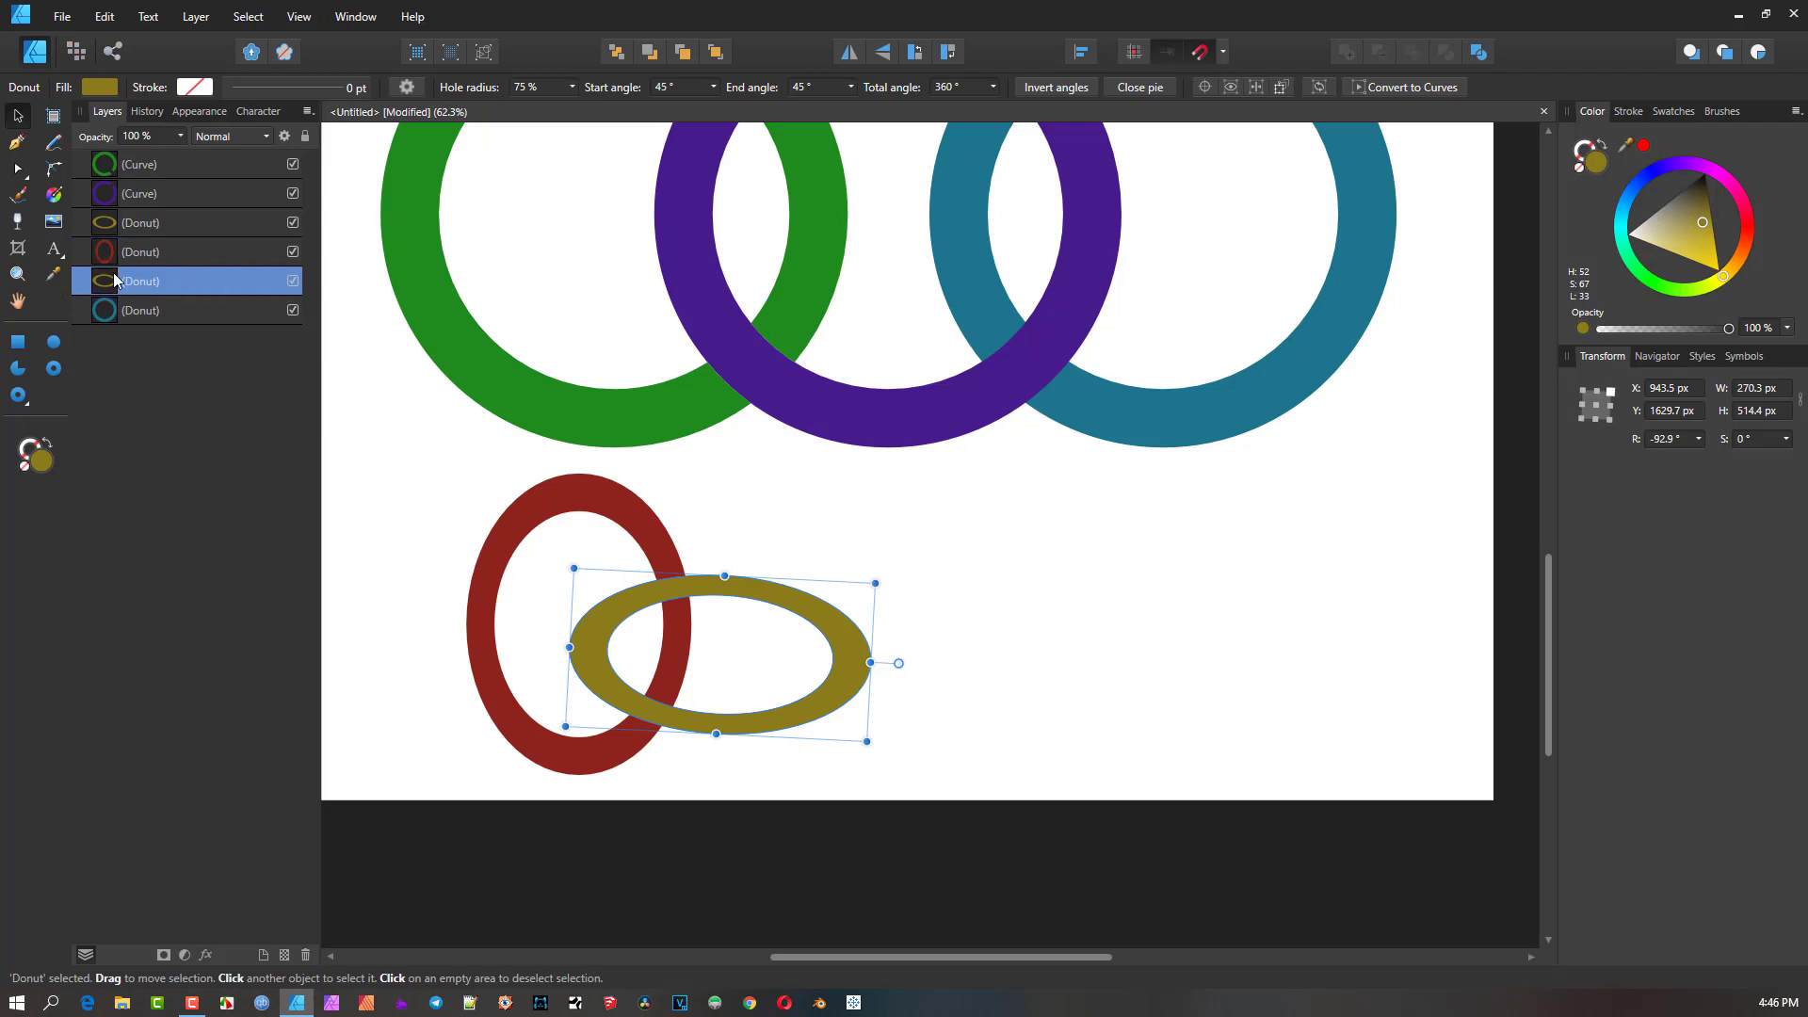
- Recolour the upper olive copy to pink-magenta on the Color wheel
click(128, 216)
click(132, 281)
click(134, 226)
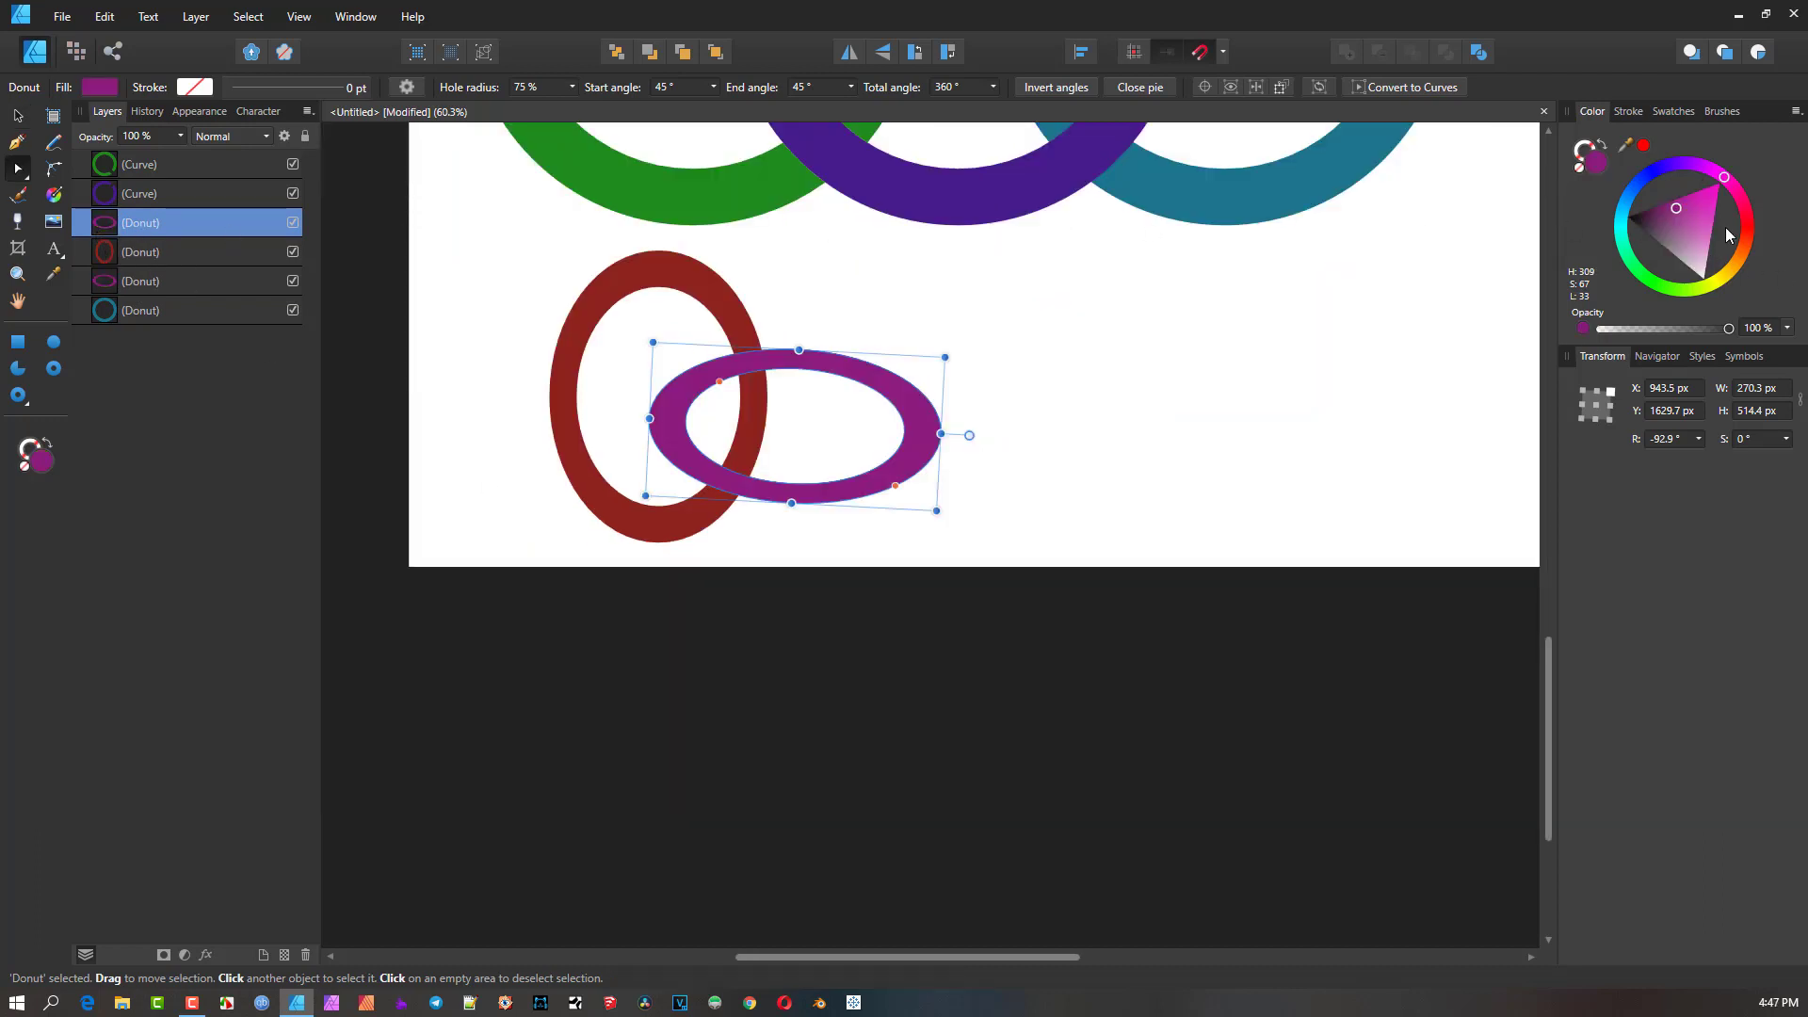
mouse_move(1728, 236)
mouse_down()
mouse_move(1753, 214)
mouse_move(1713, 171)
mouse_move(1697, 227)
mouse_up()
click(1703, 215)
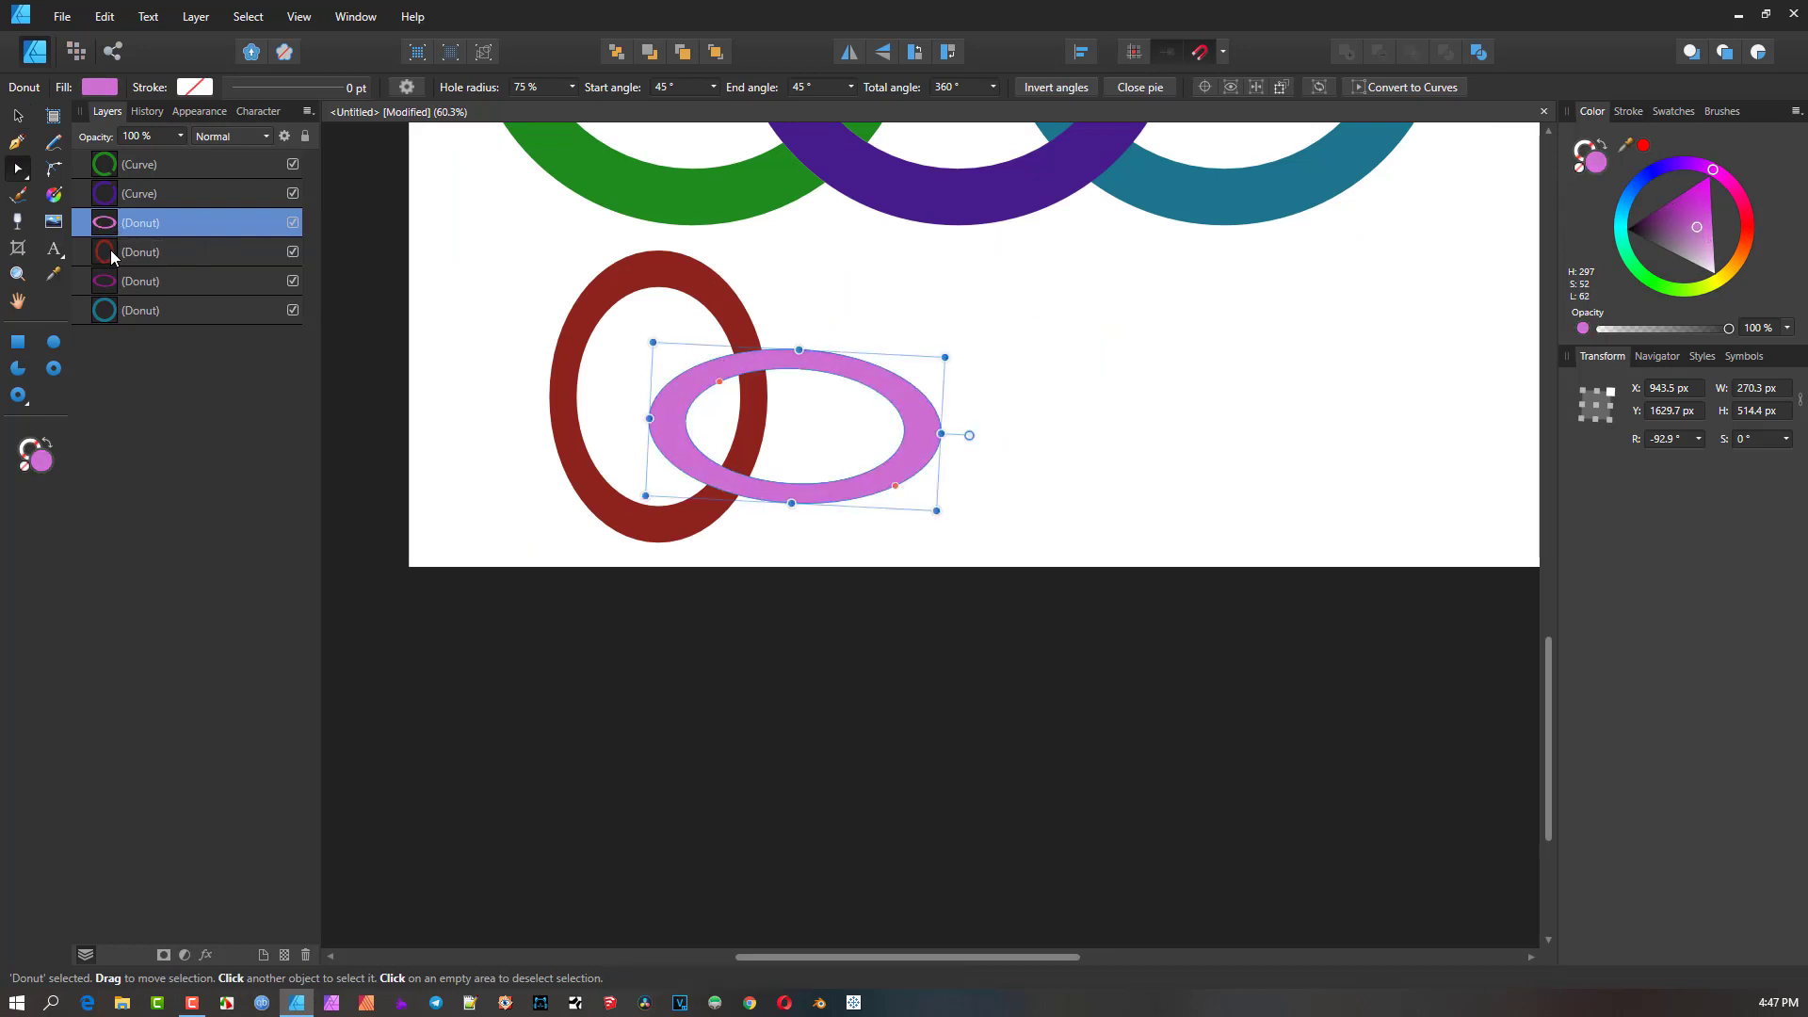
- Trim the pink donut's start and end angles to leave only a short arc
click(109, 280)
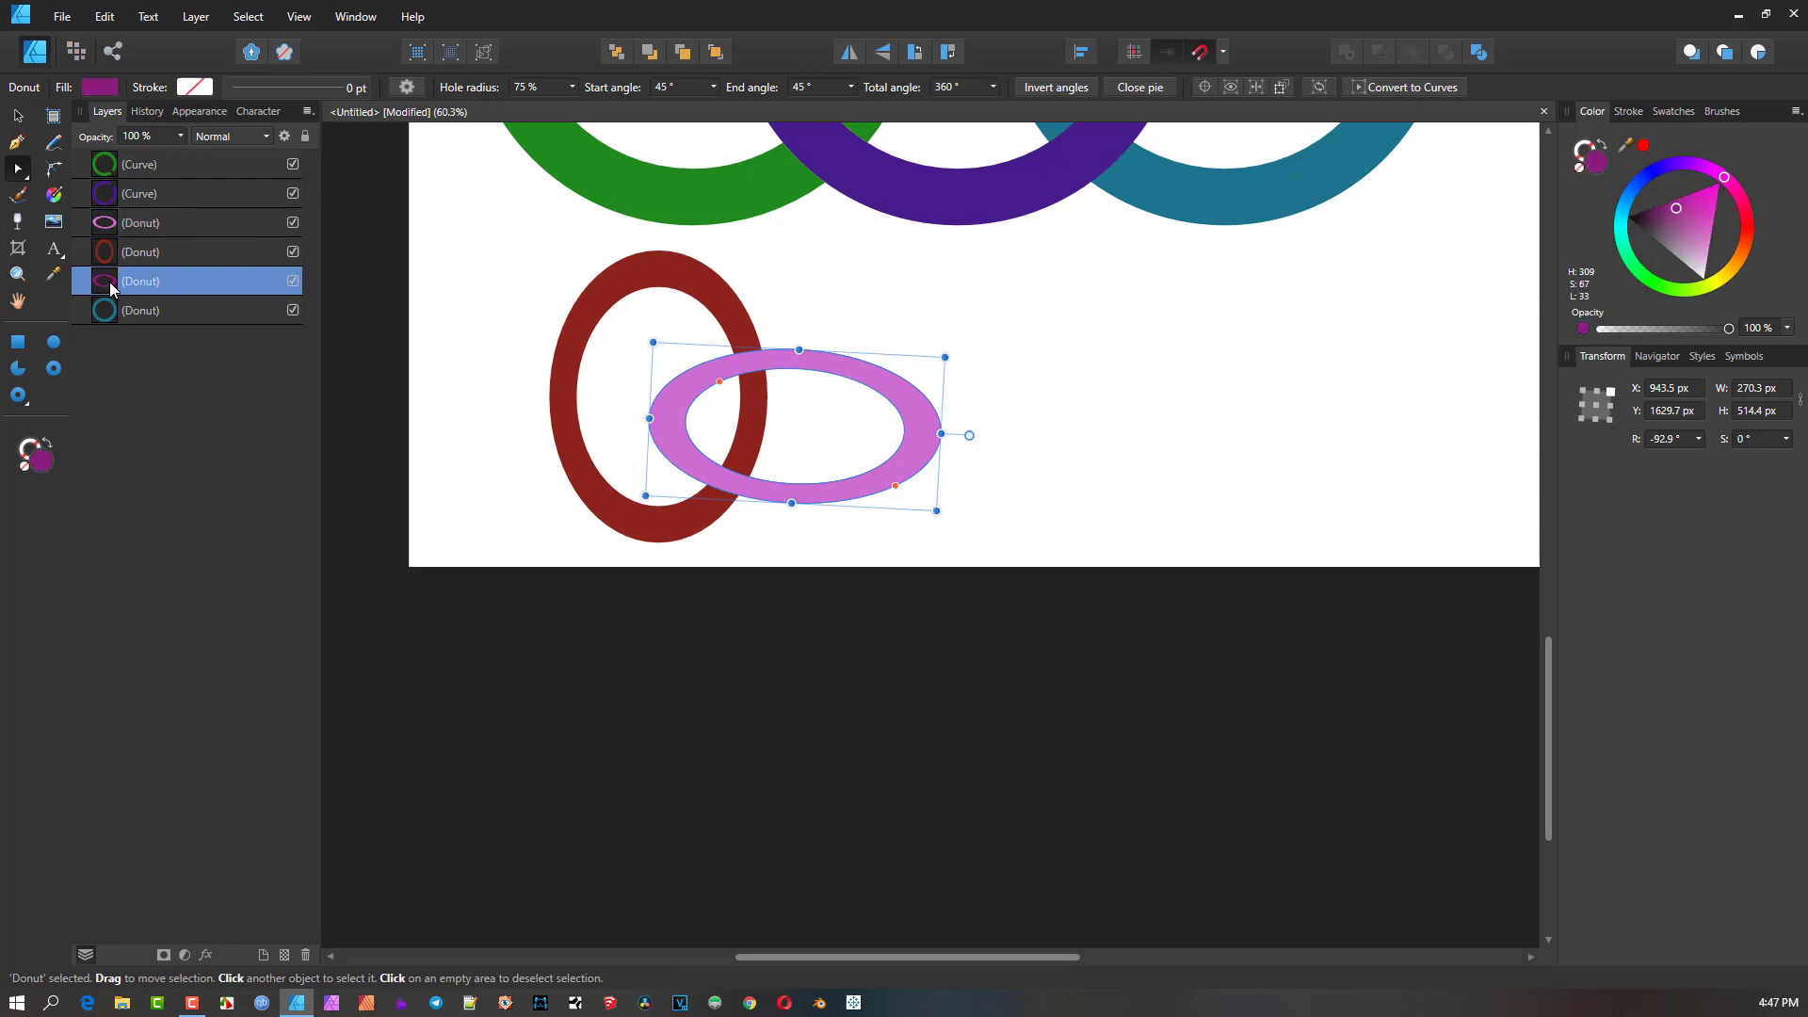
click(110, 224)
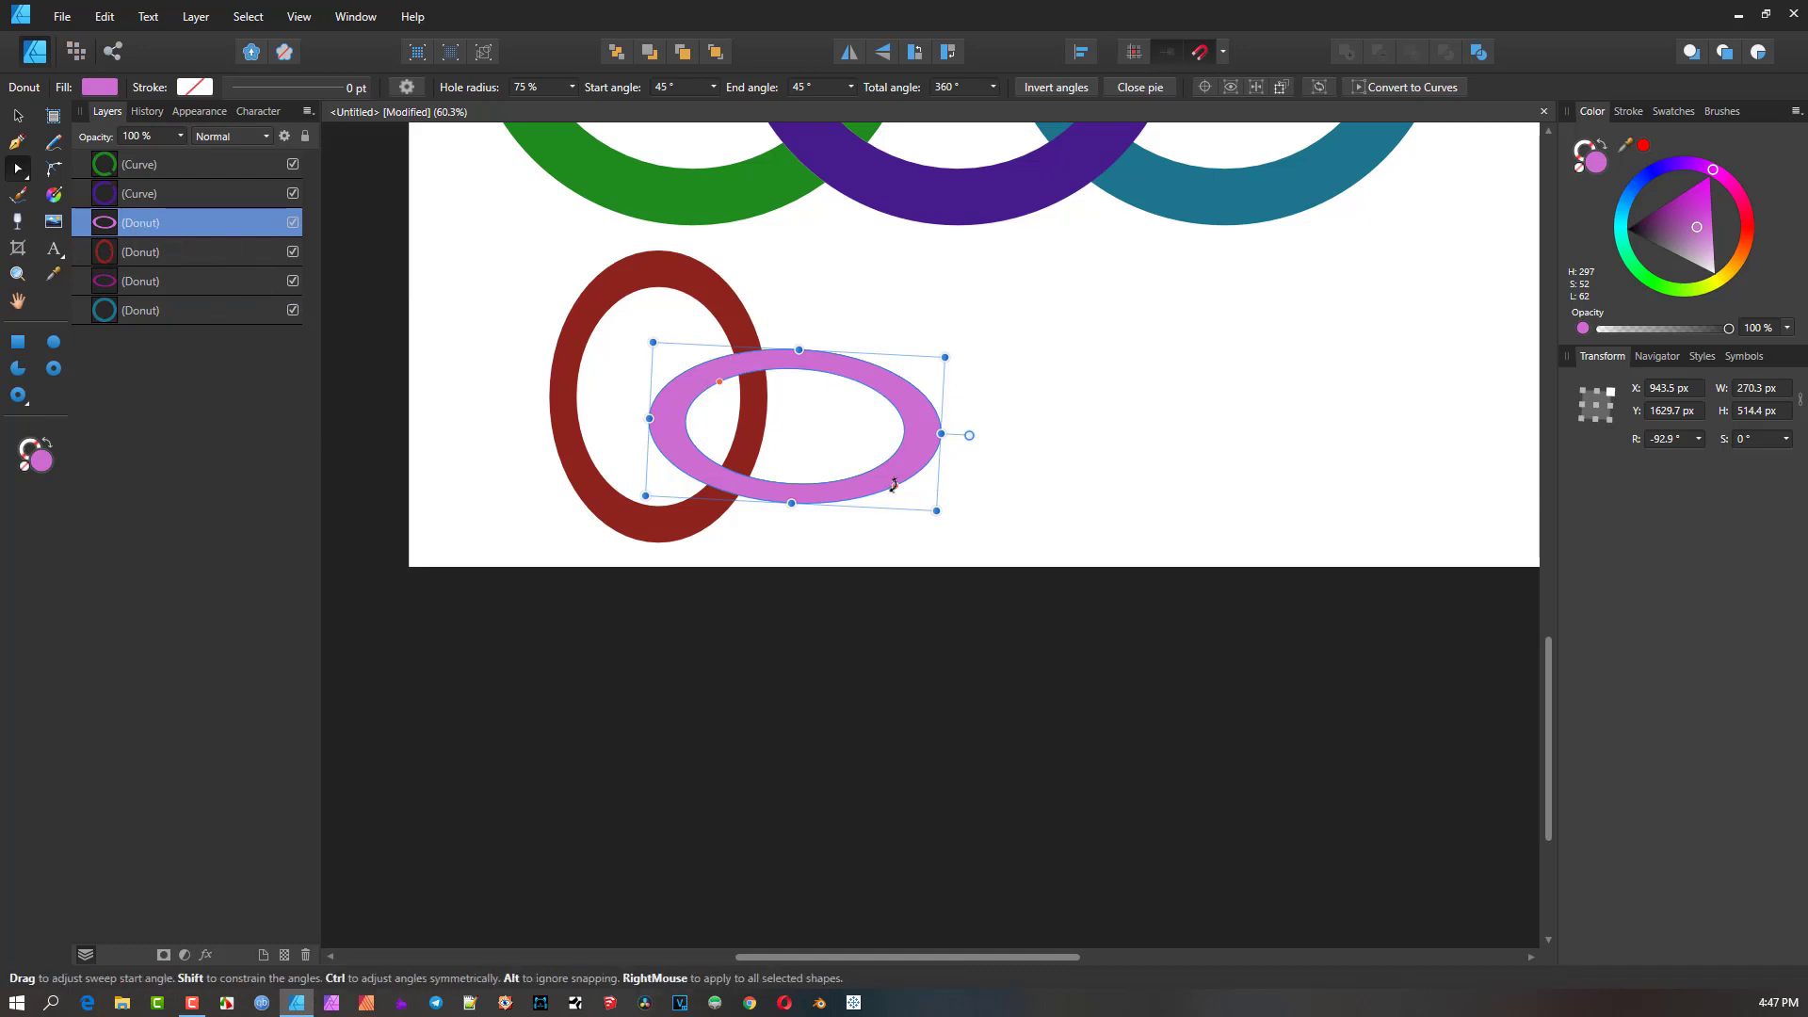
drag(894, 484, 779, 323)
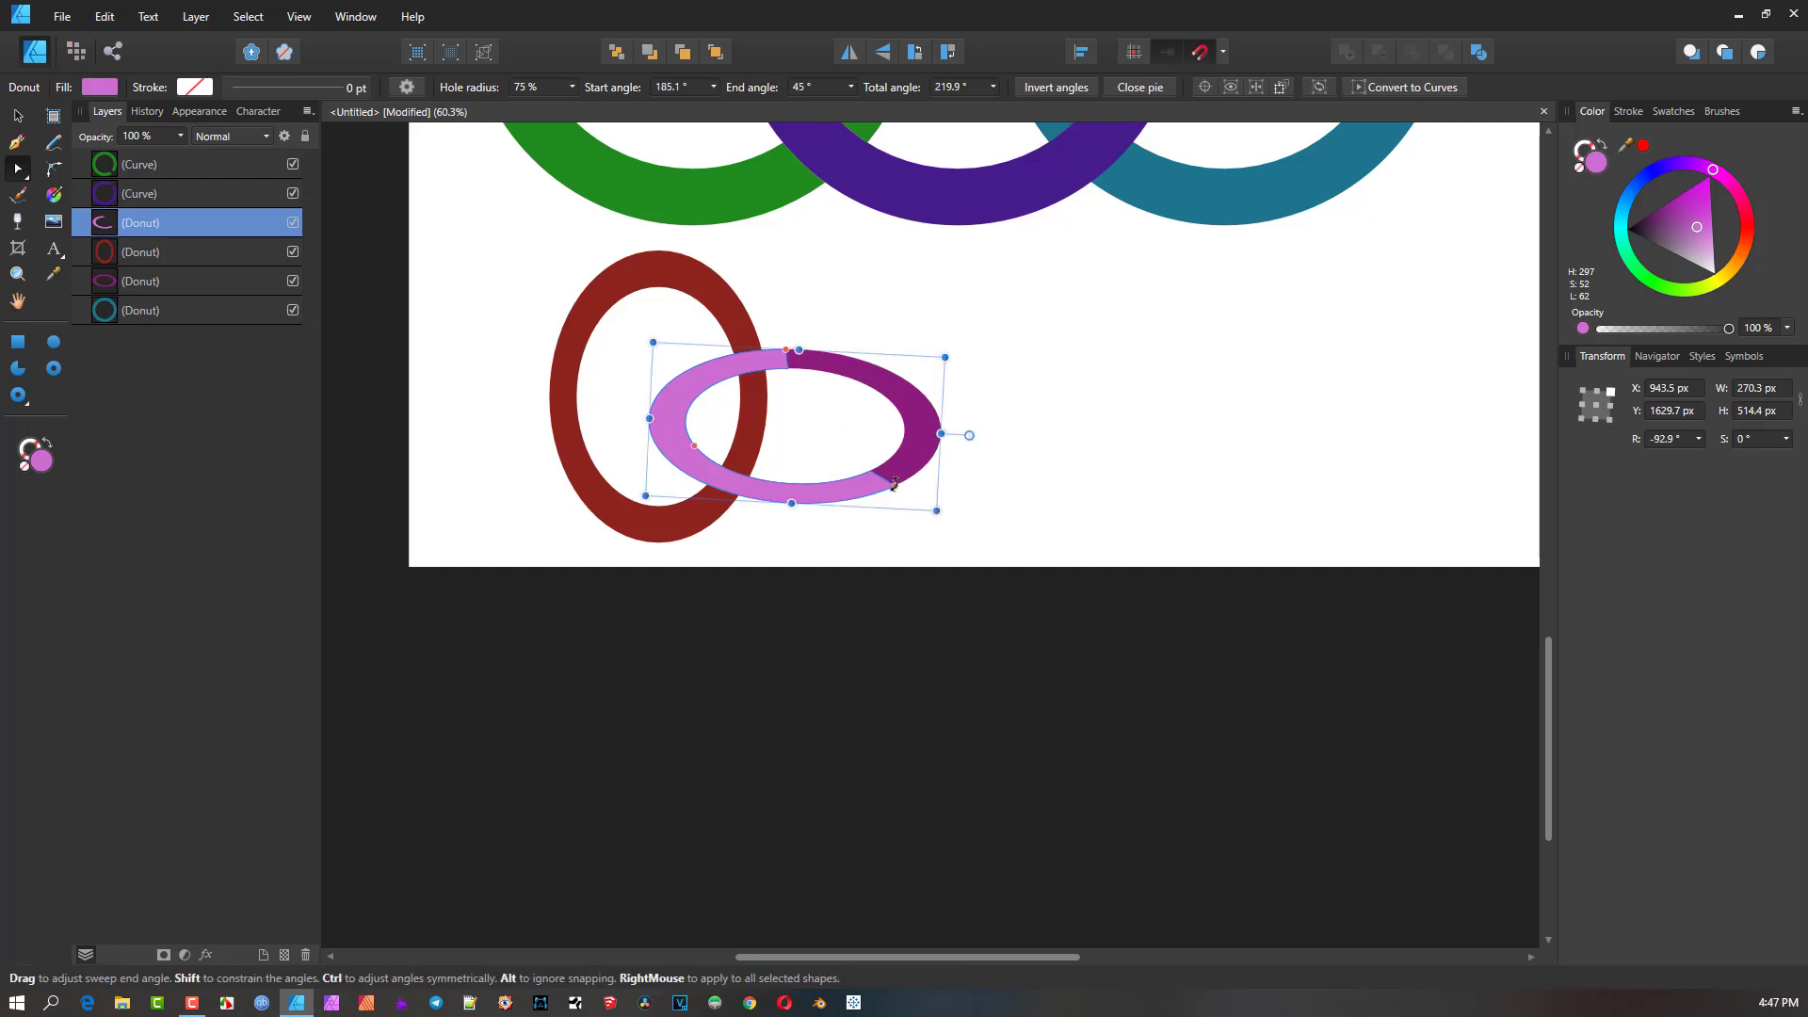
drag(894, 484, 699, 353)
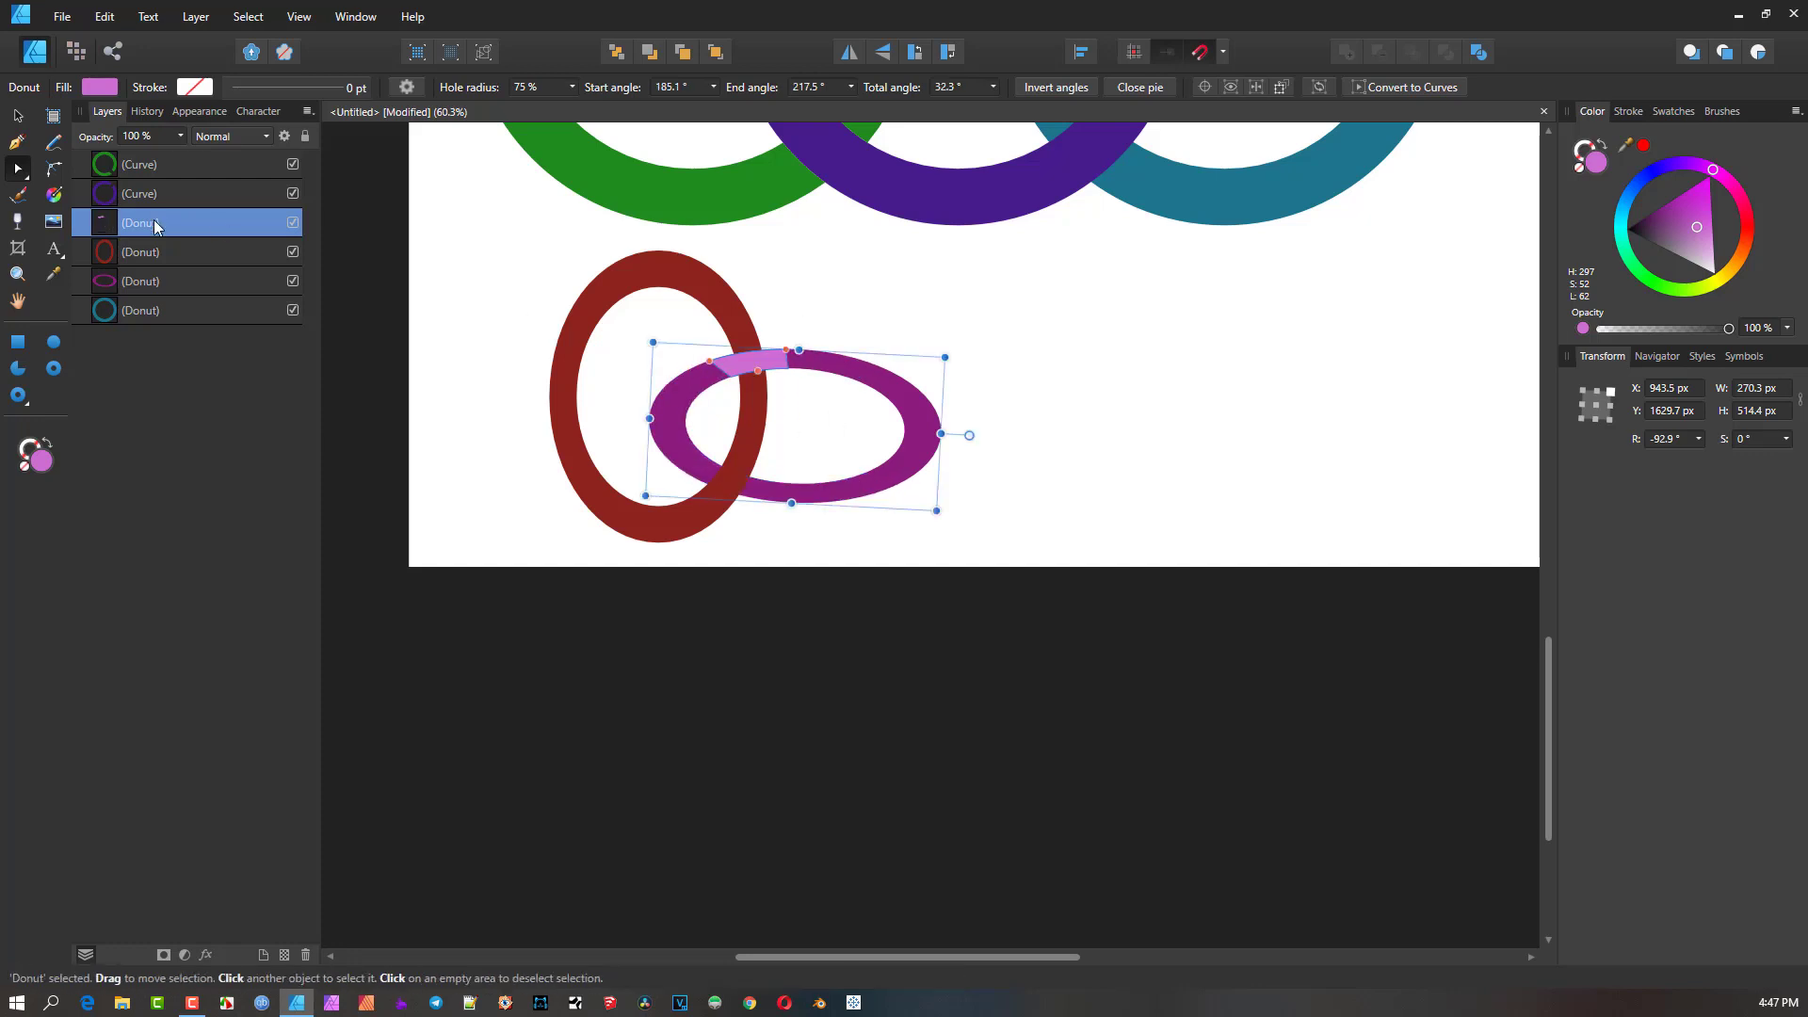
- Subtract the pink arc from the red ring so the magenta ring interlocks with it
shift+click(150, 252)
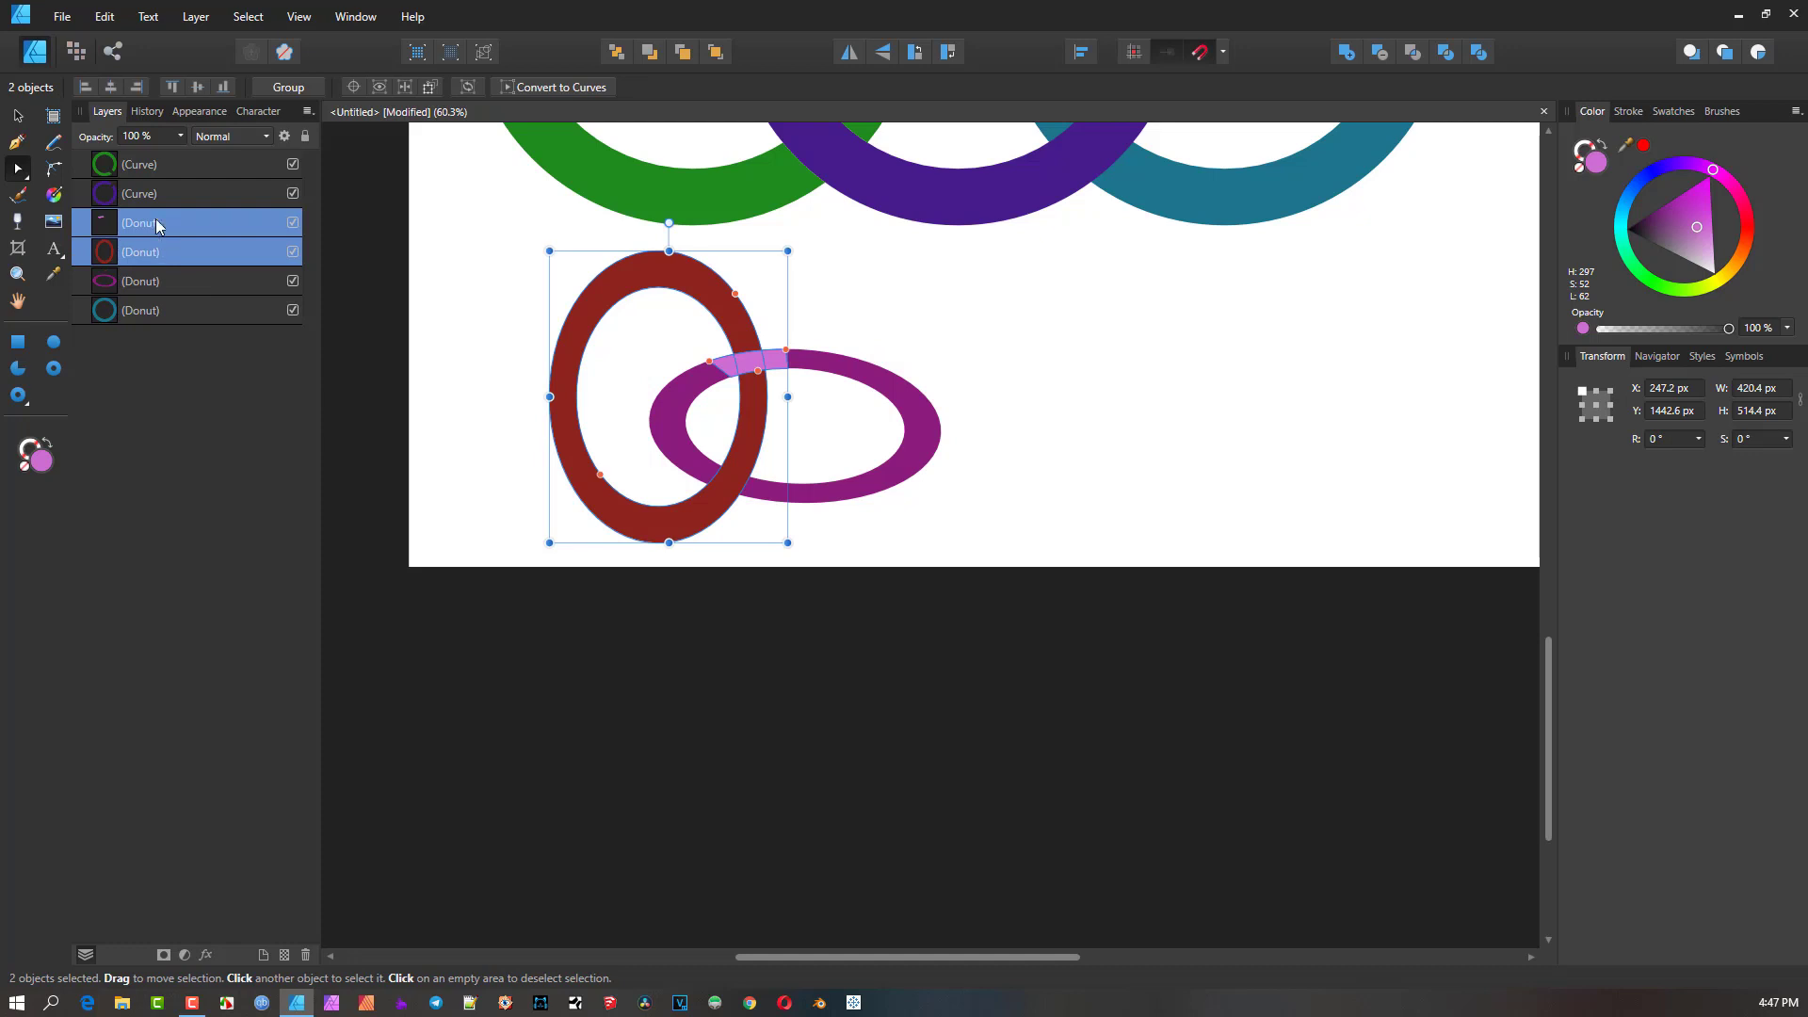
click(1383, 56)
click(935, 376)
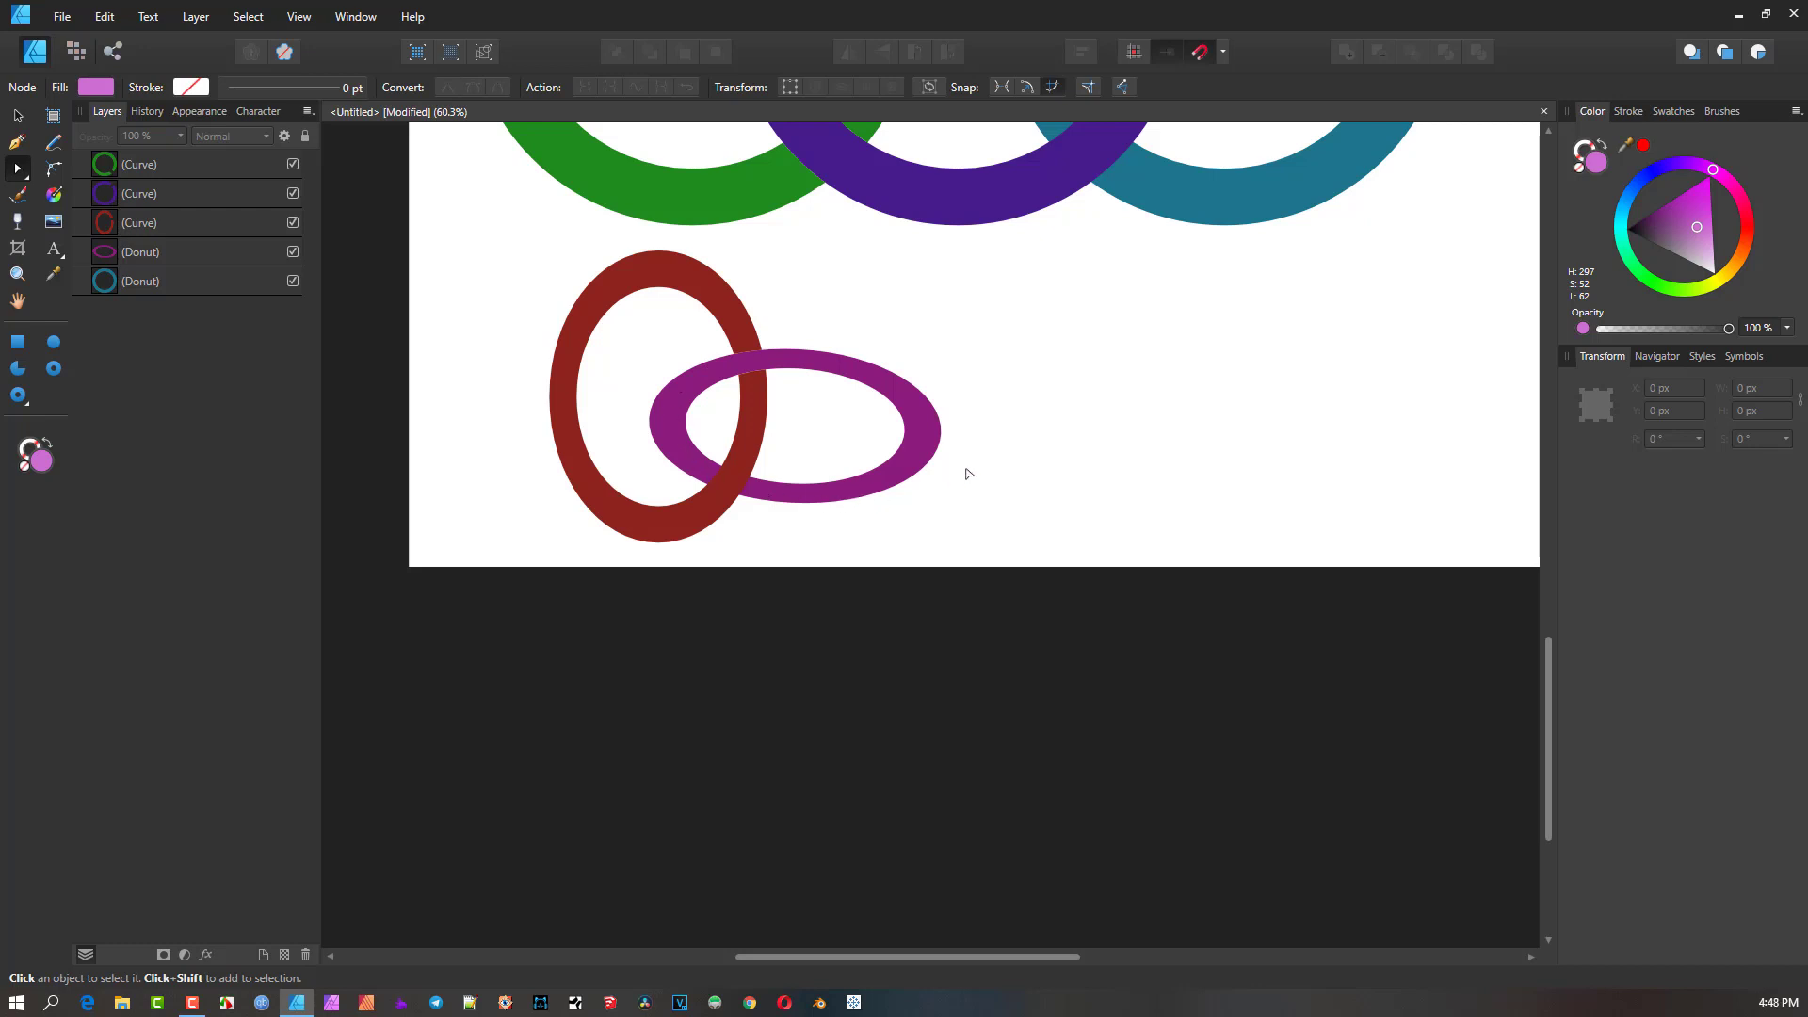
scroll(772, 369, up, 3)
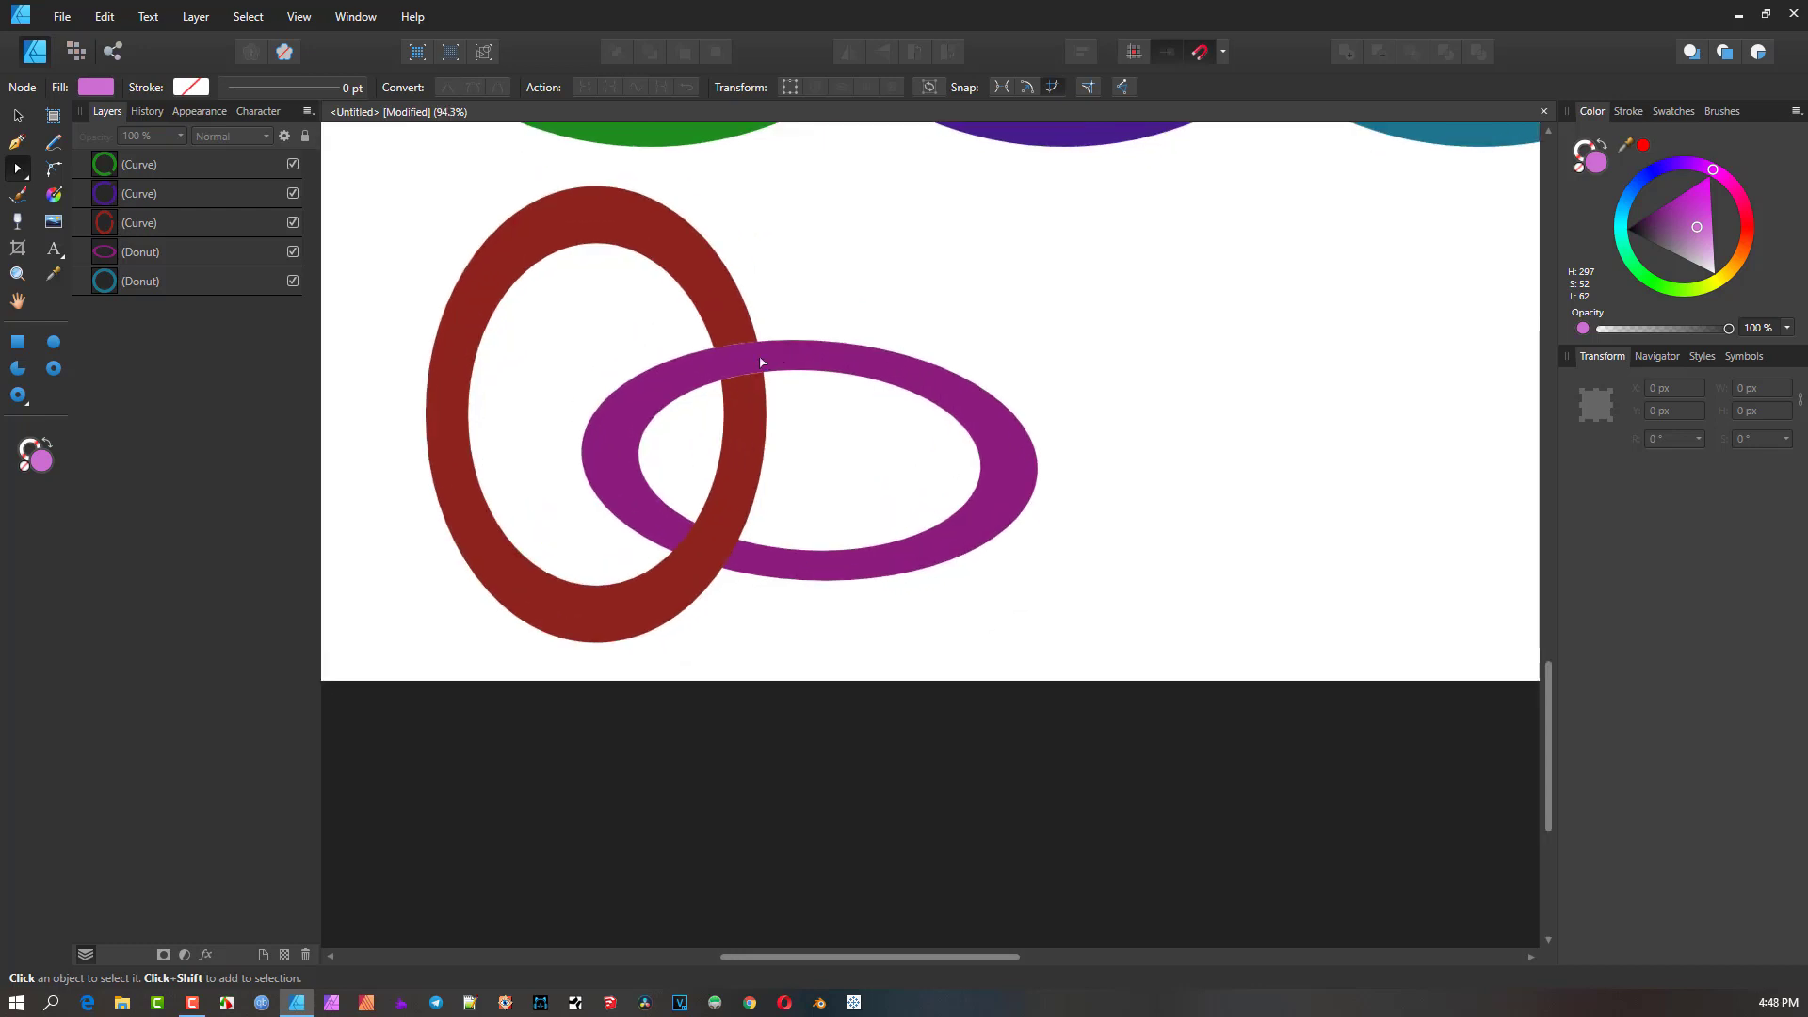
click(838, 357)
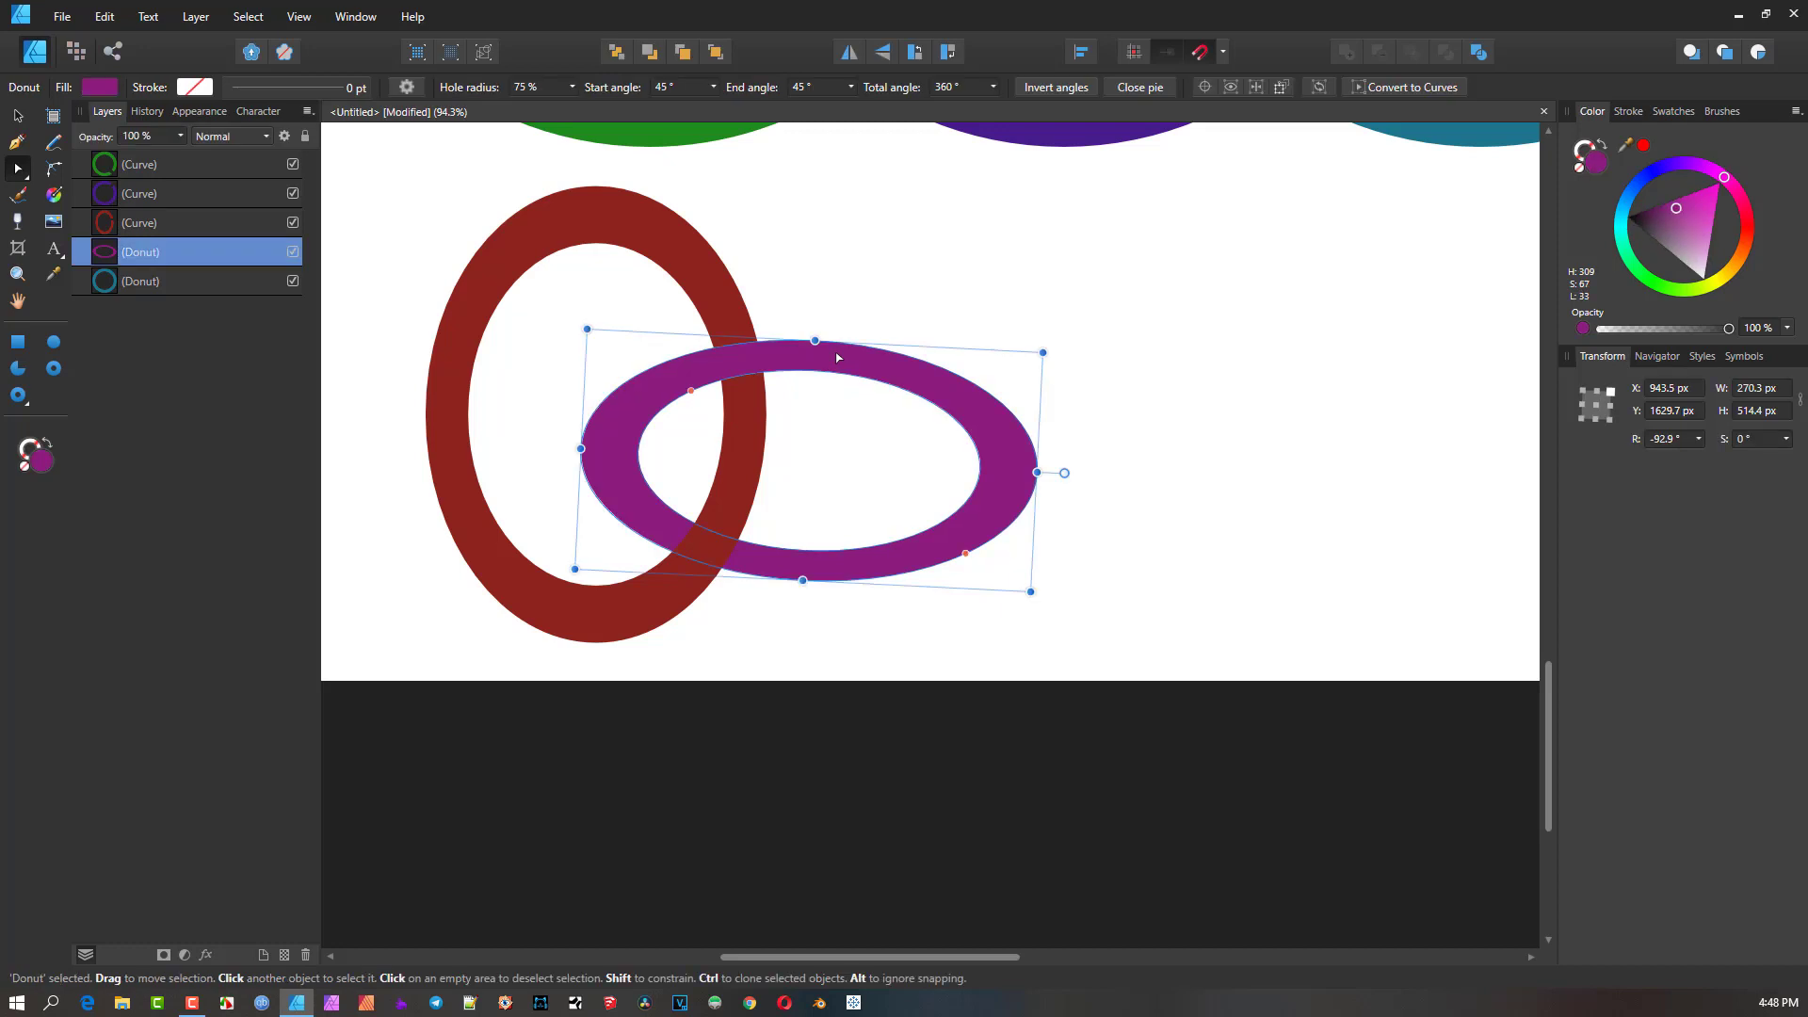
click(1628, 111)
click(1593, 111)
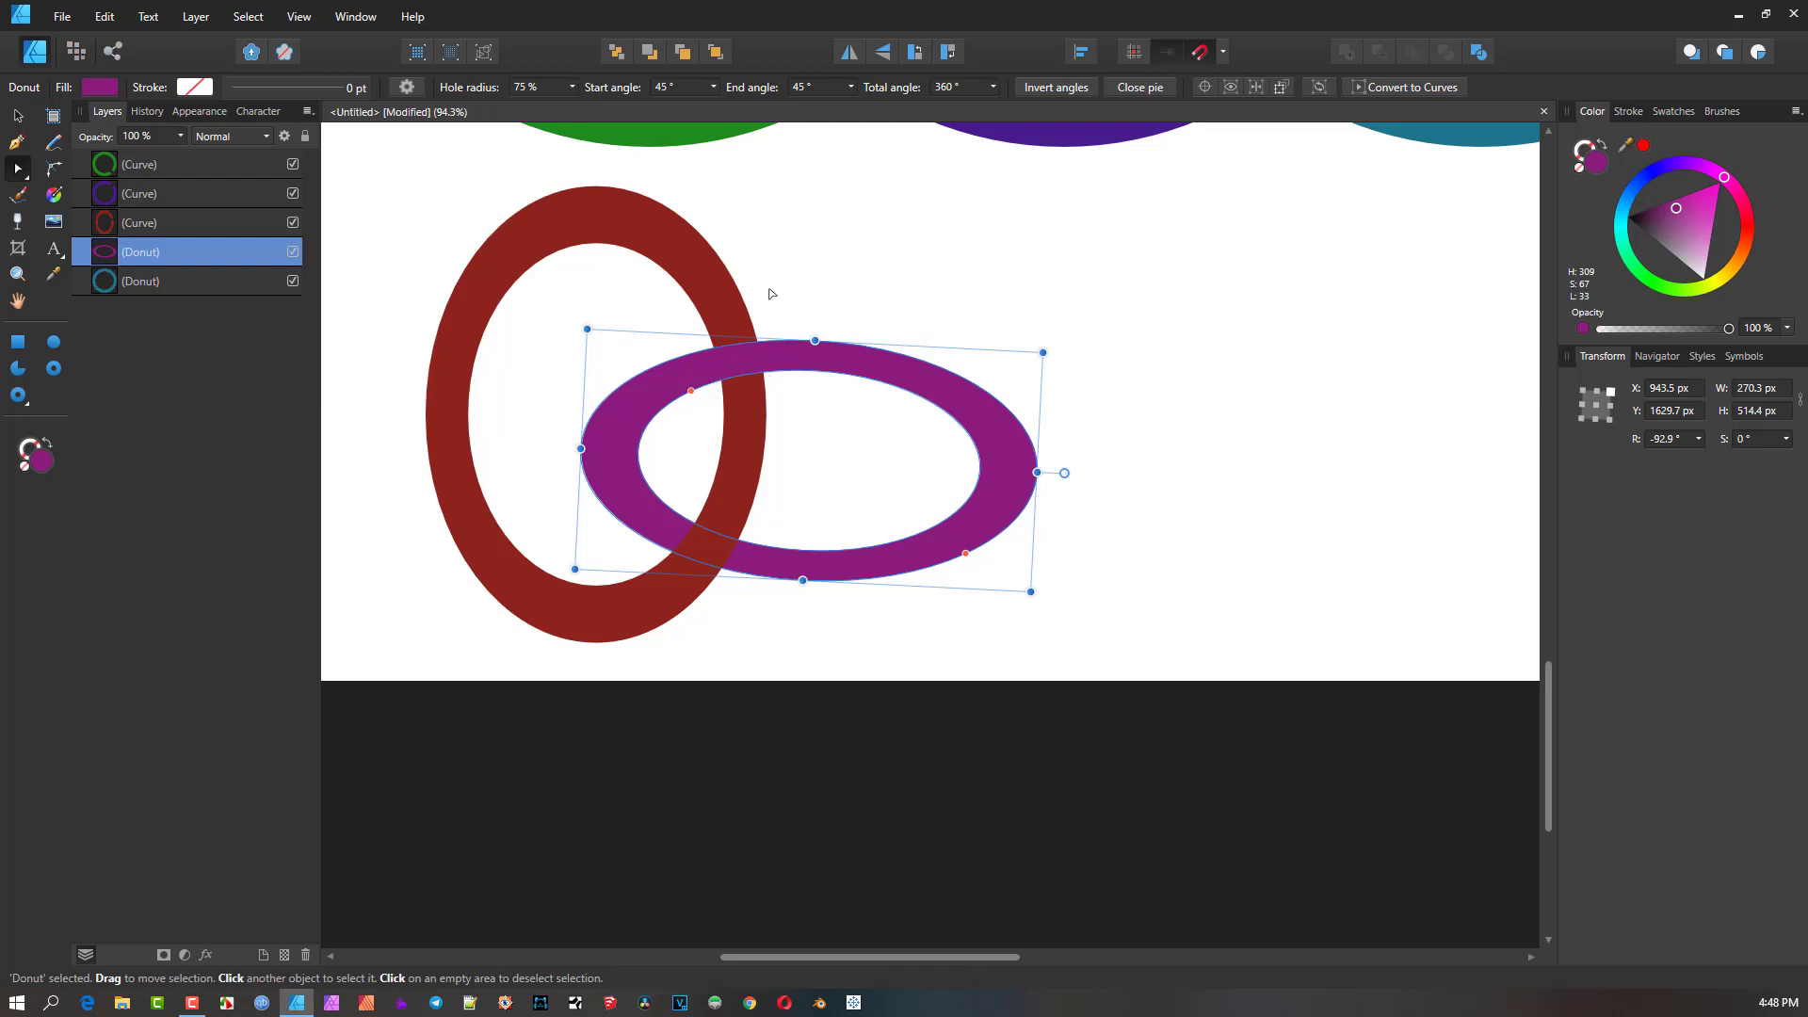
key(ctrl+d)
scroll(790, 376, down, 5)
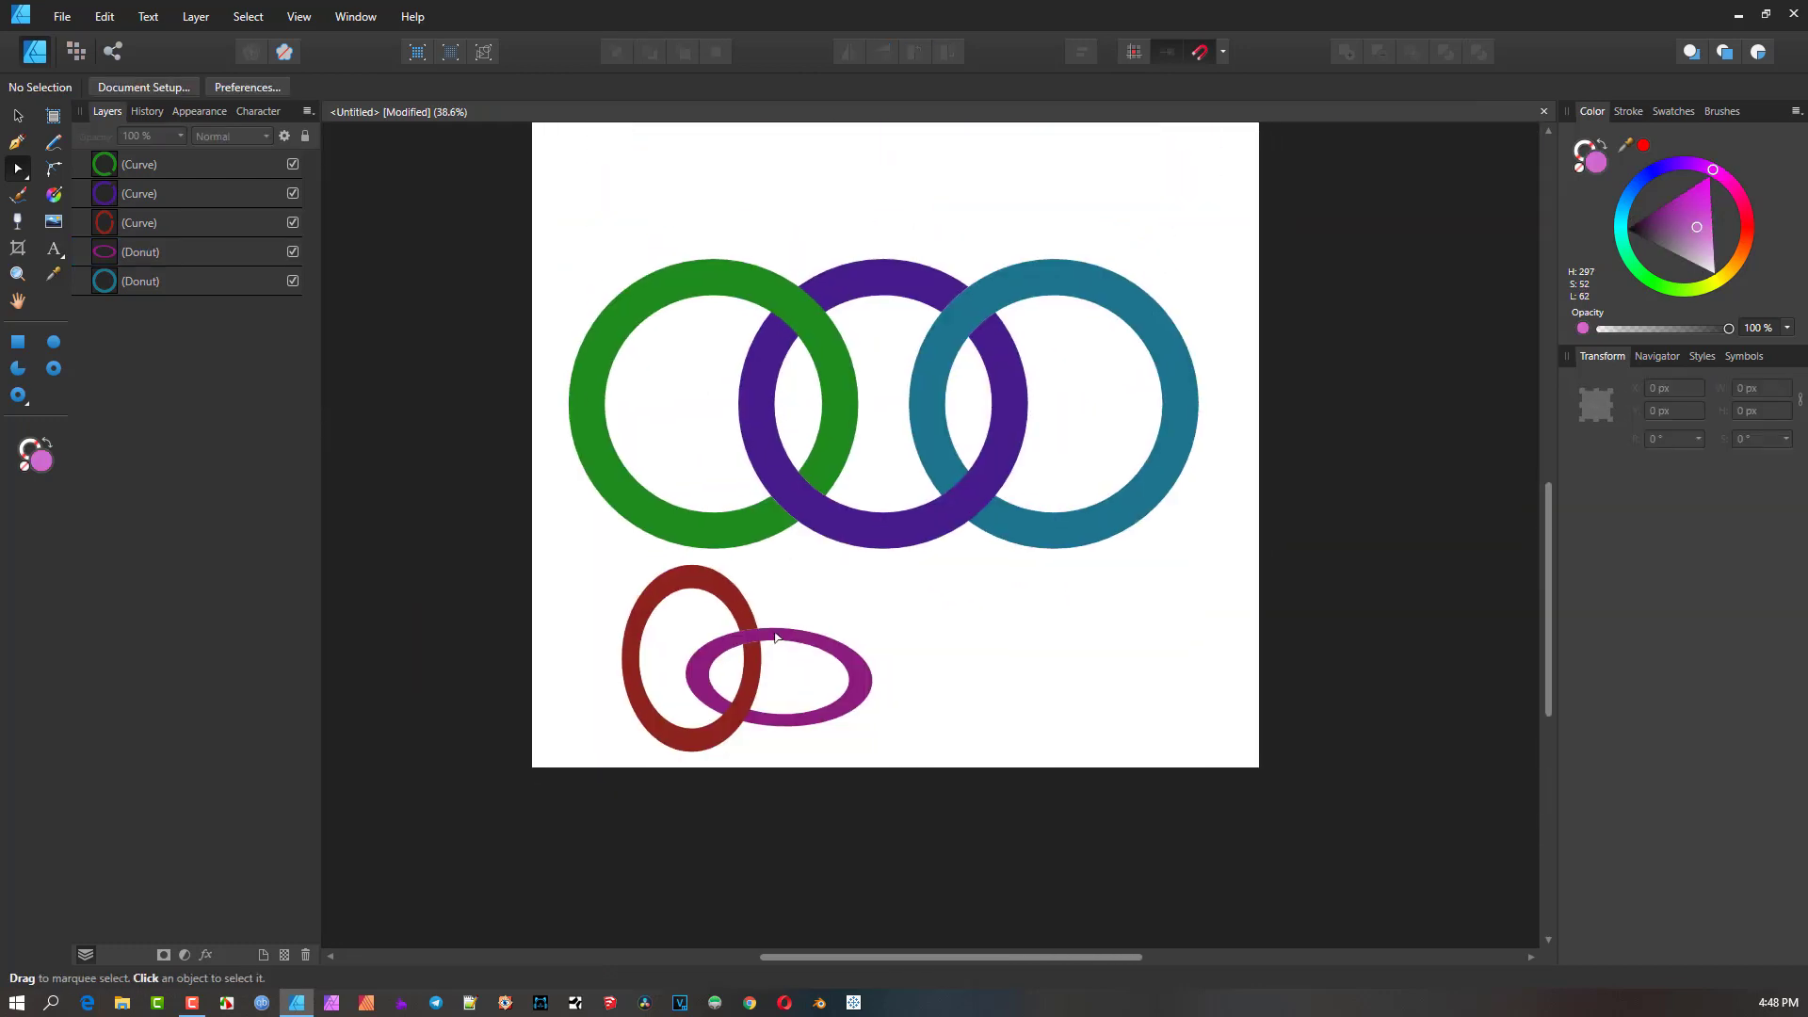